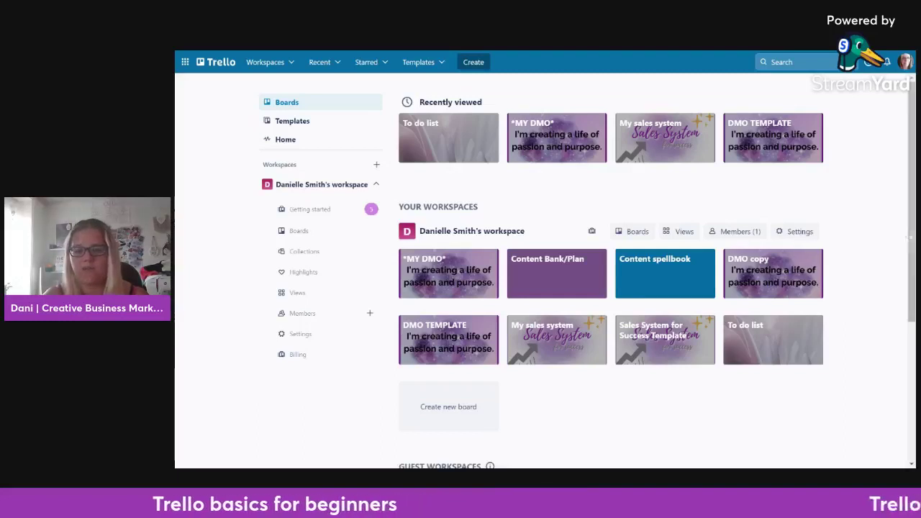
Create a board titled "lead gen" with Workspace visibility and the pink and purple gradient background
scroll(611, 274, "down", 3)
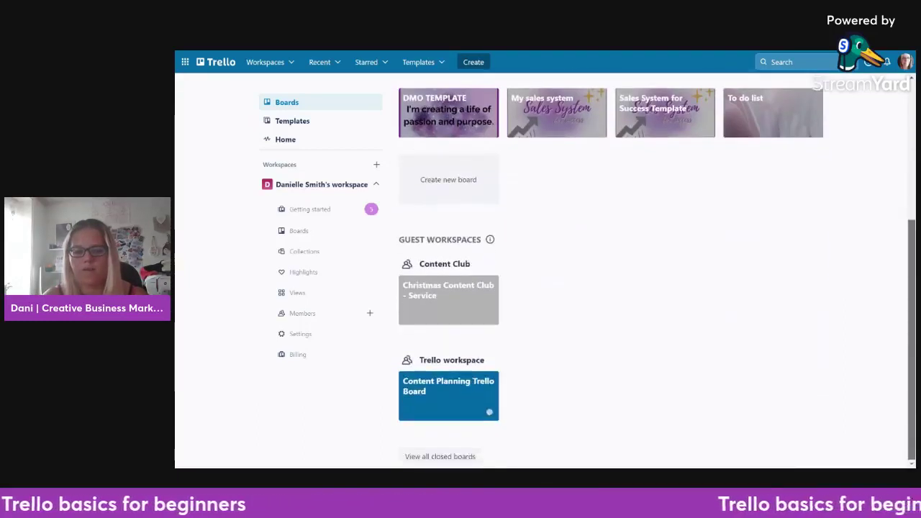
scroll(688, 194, "up", 5)
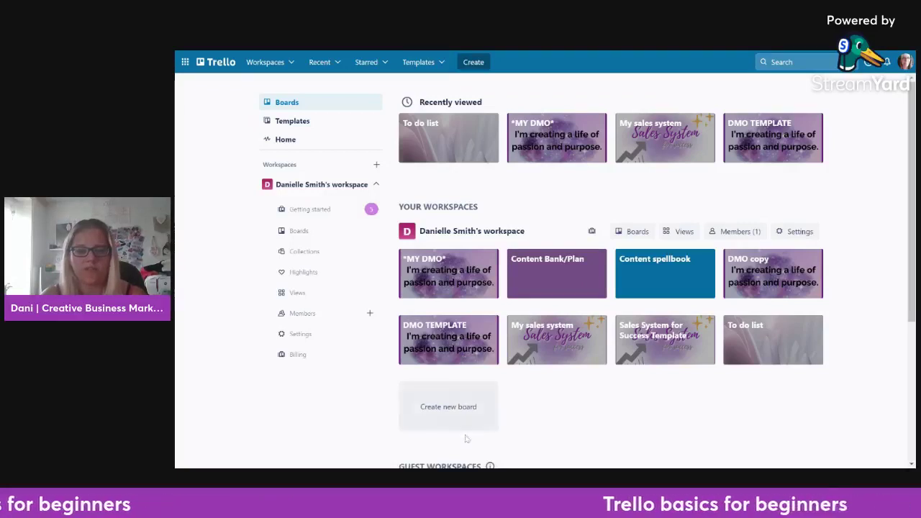
left_click(438, 417)
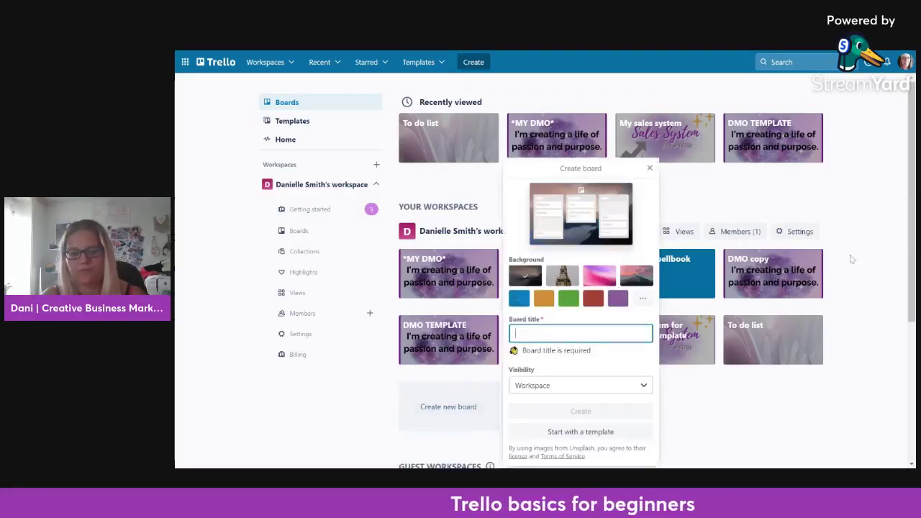
scroll(851, 259, "down", 2)
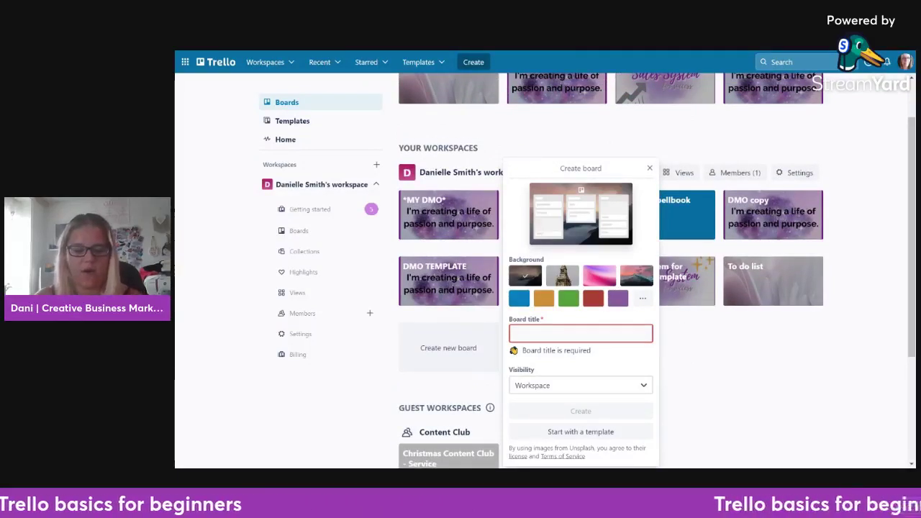
scroll(756, 273, "down", 3)
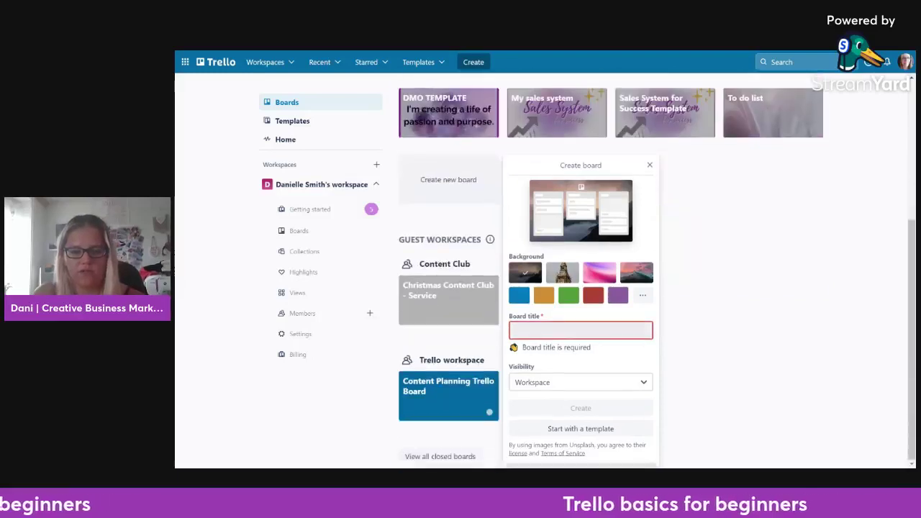
type("lead gen")
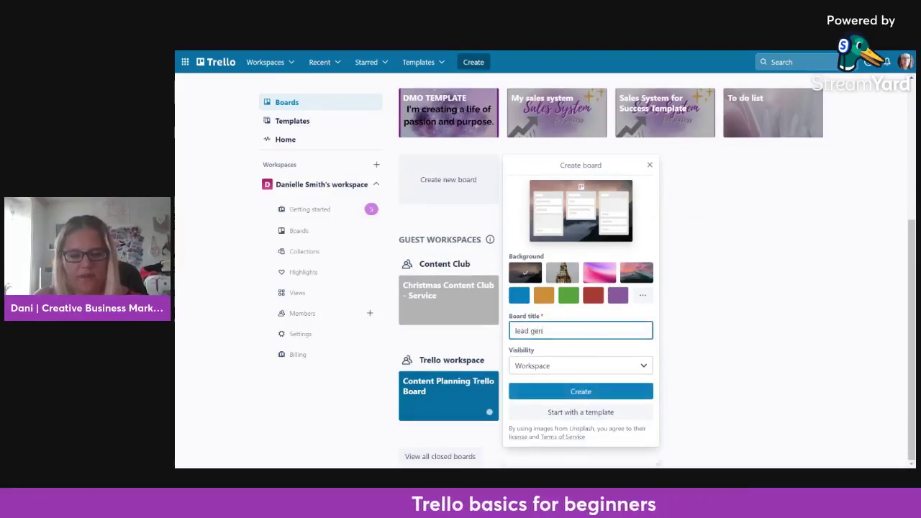
left_click(574, 368)
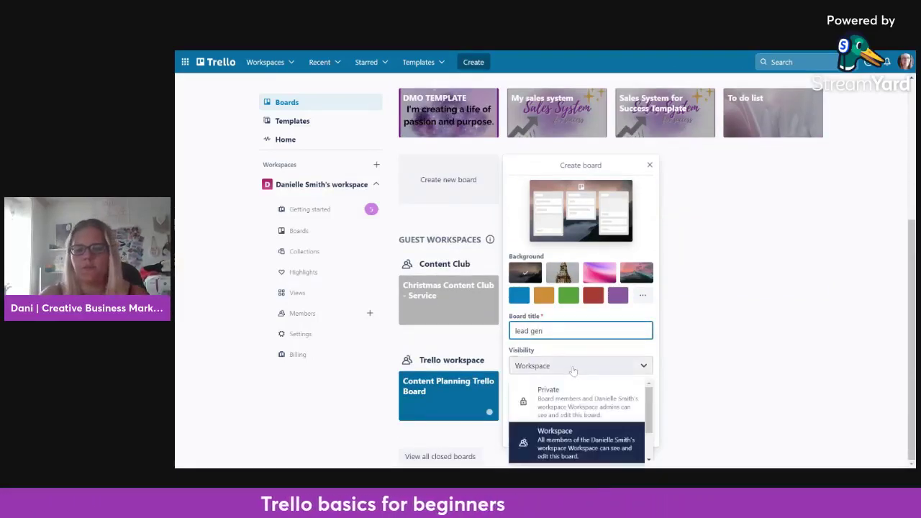
left_click(574, 368)
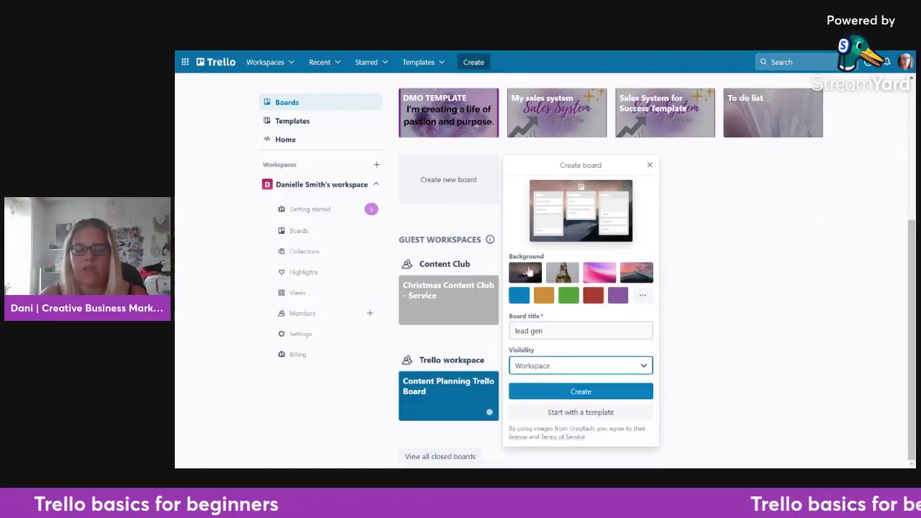
left_click(599, 277)
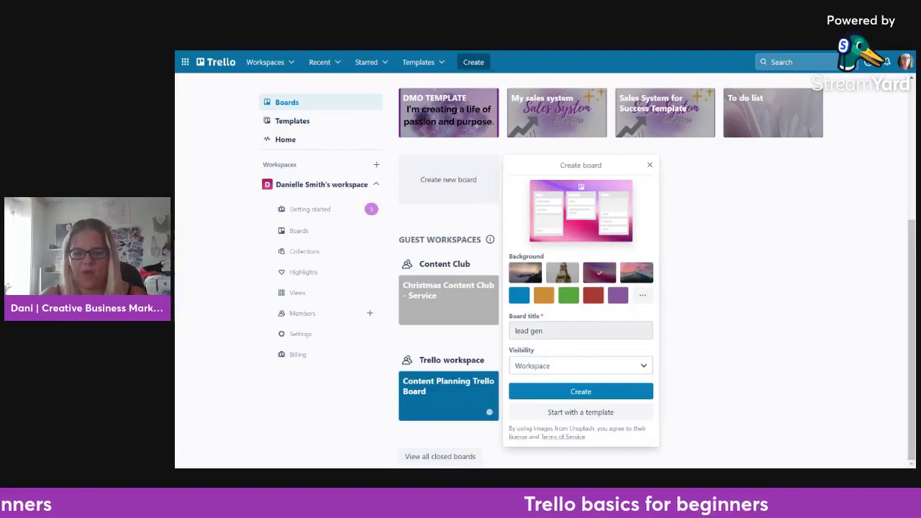
left_click(588, 391)
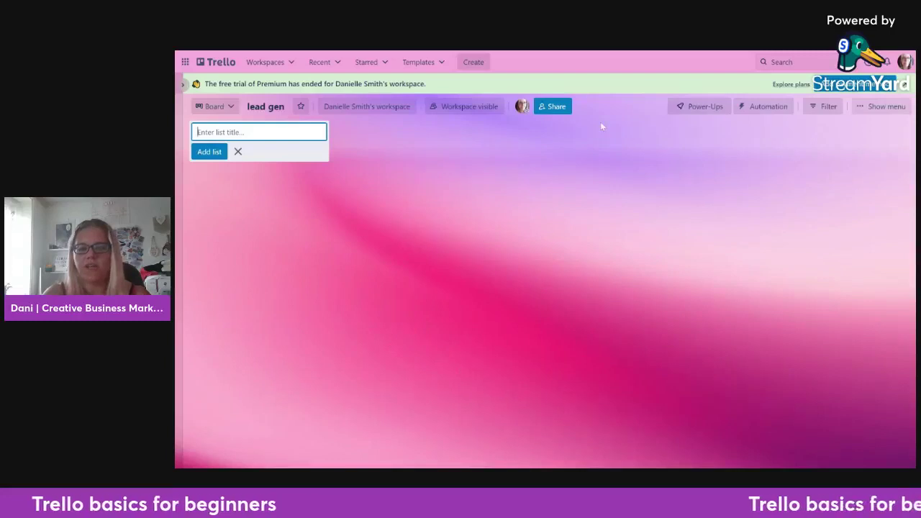
Look over the lead gen board's settings options and its sharing options, closing each one
left_click(887, 106)
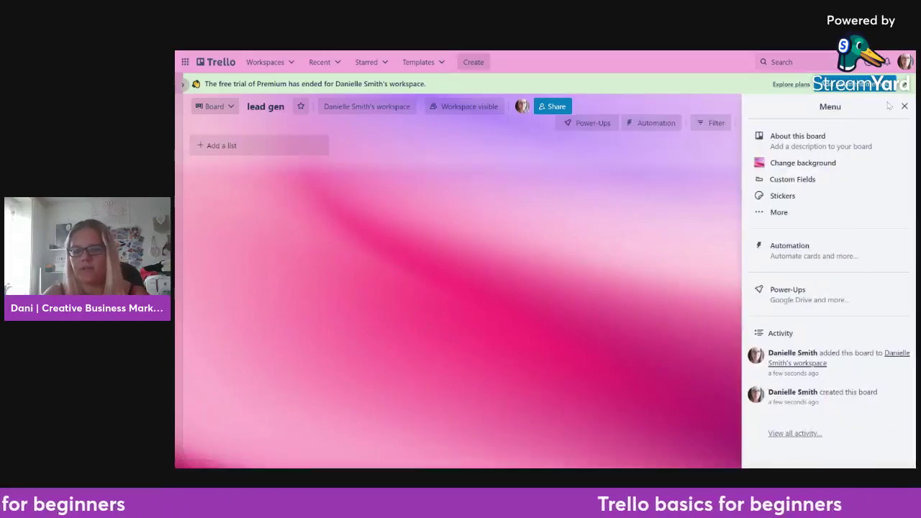
left_click(814, 164)
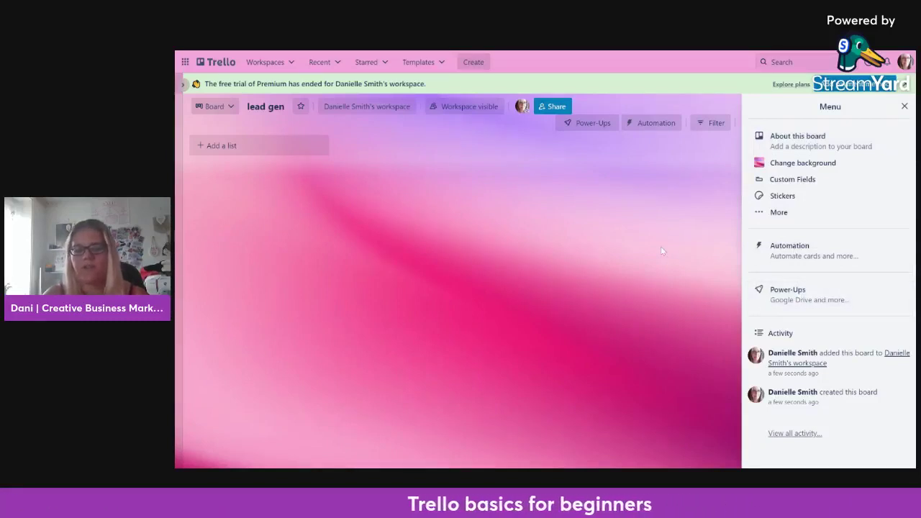
left_click(905, 107)
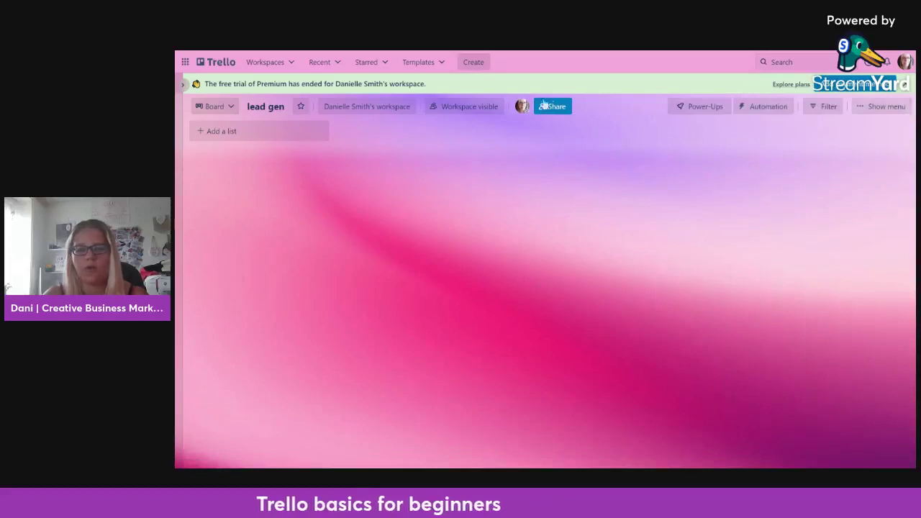
left_click(552, 112)
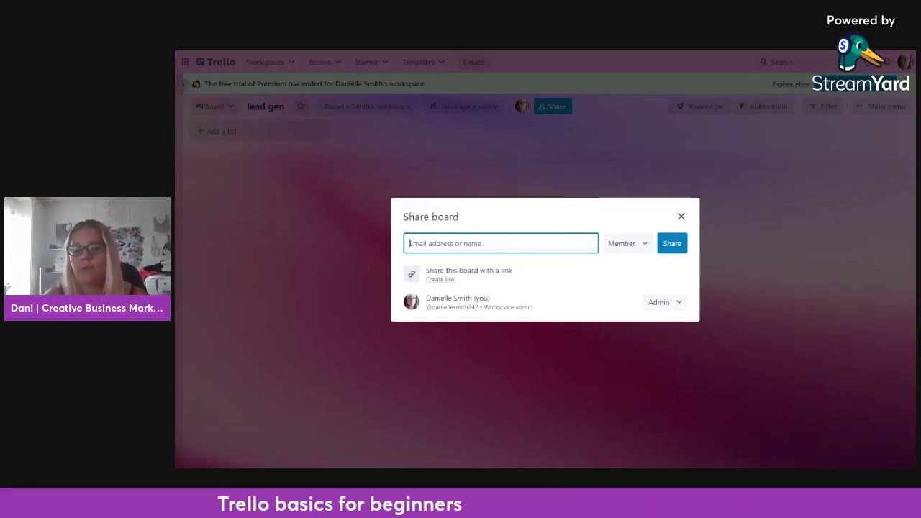
left_click(681, 216)
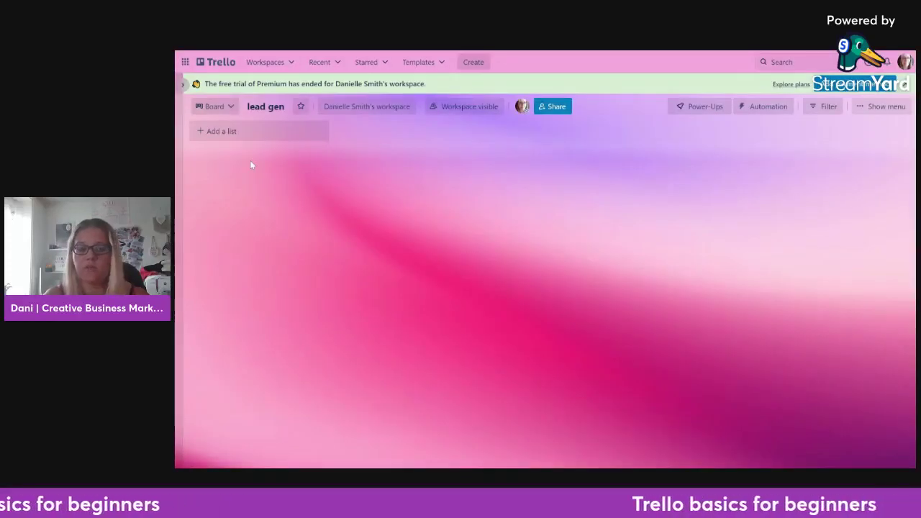
Add two lists named "leads" and "foloow up" to the lead gen board
left_click(224, 132)
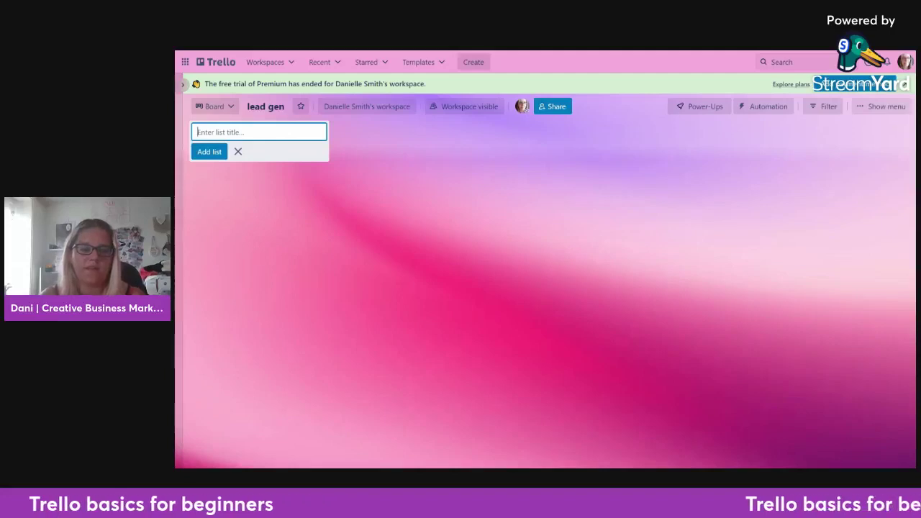
type("eads")
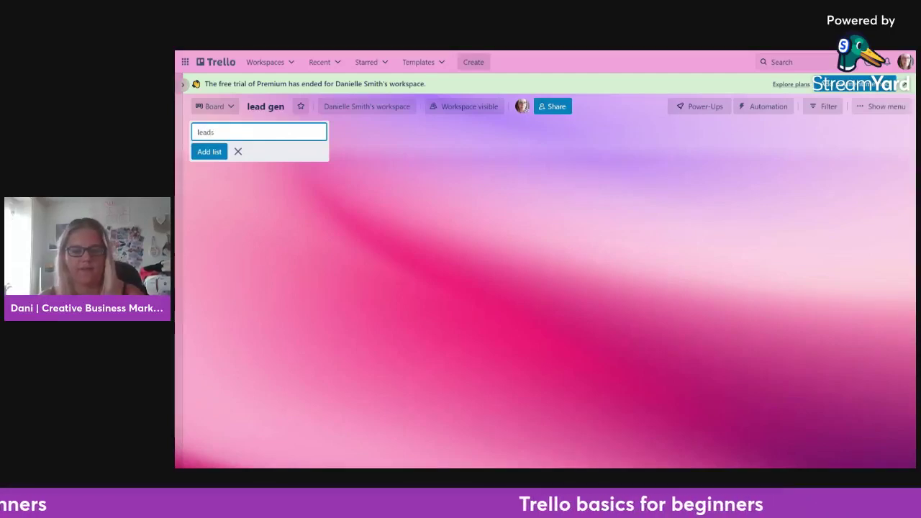
key("Return")
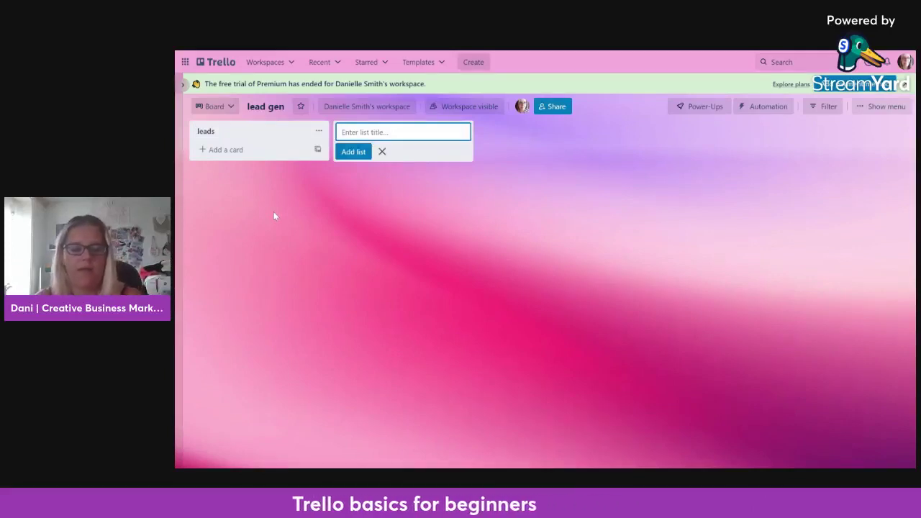
type("toloow up")
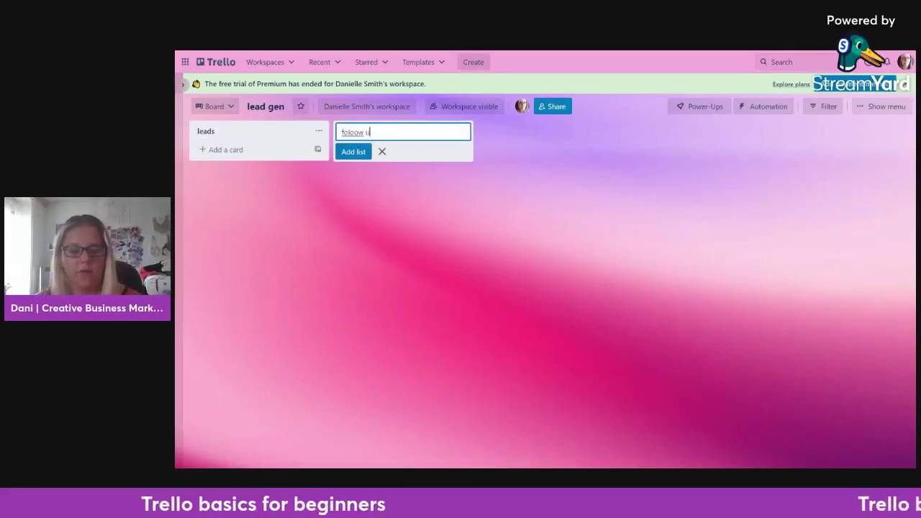
key("Return")
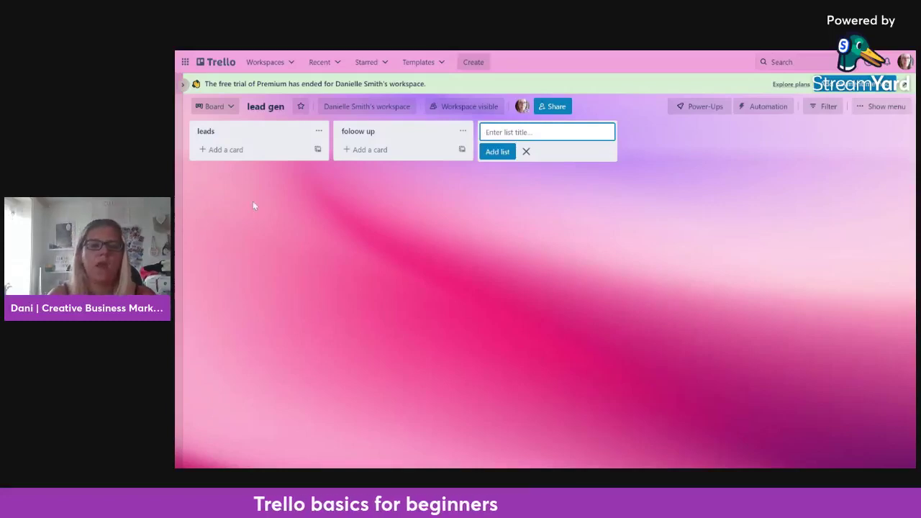
Add two cards titled "fb group" and "insta" to the leads list
left_click(225, 151)
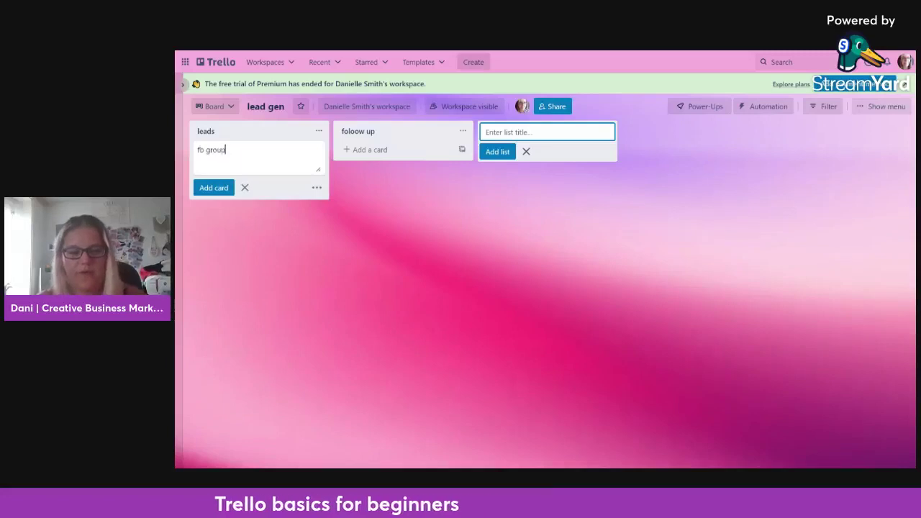
key("Return")
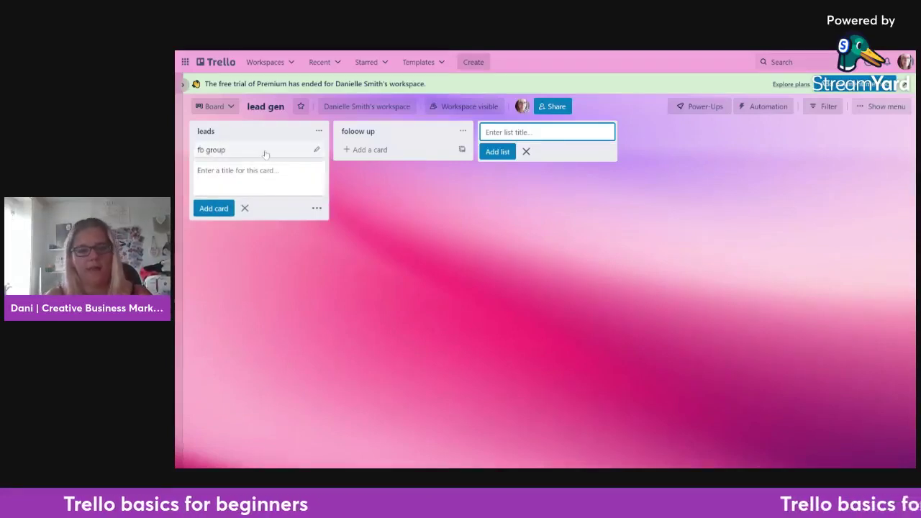
type("insta")
key("Return")
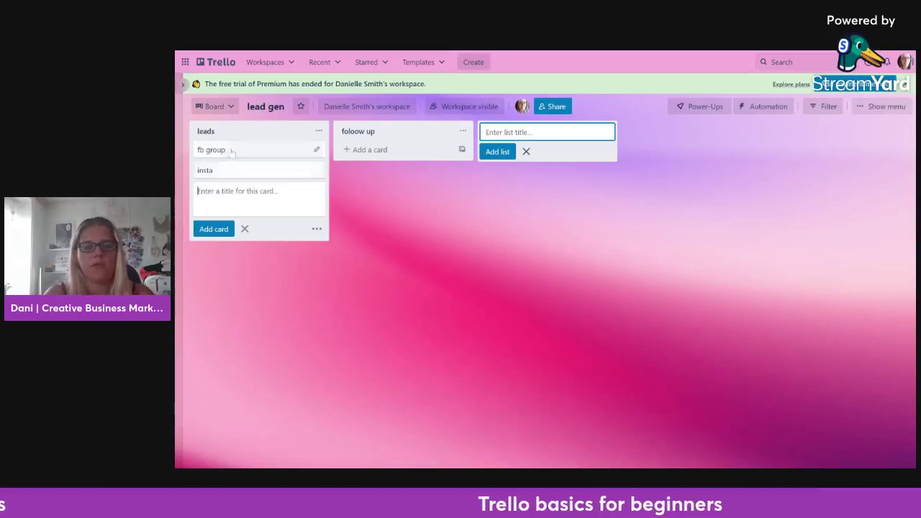
left_click(259, 160)
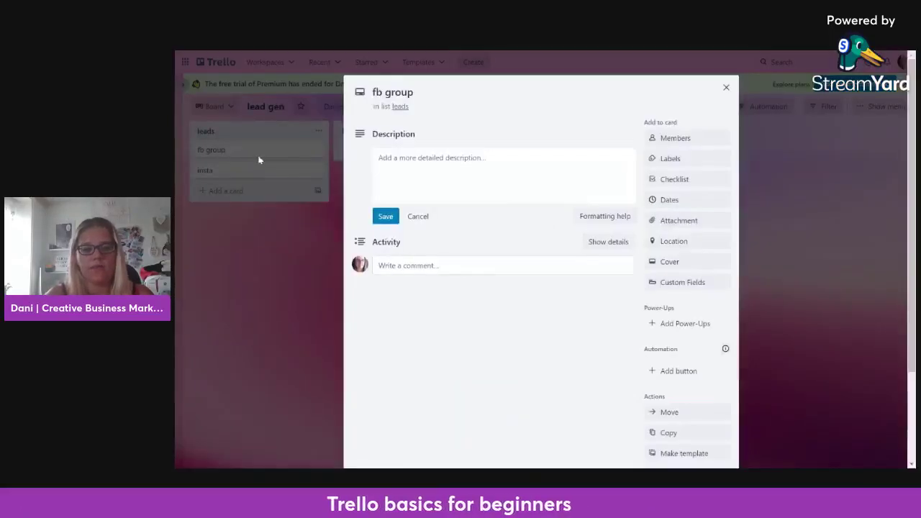
left_click(727, 89)
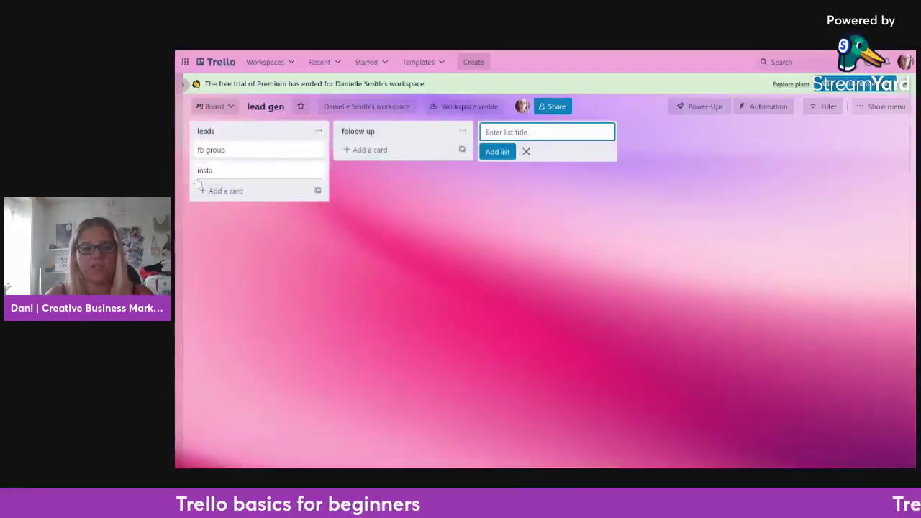
left_click(375, 157)
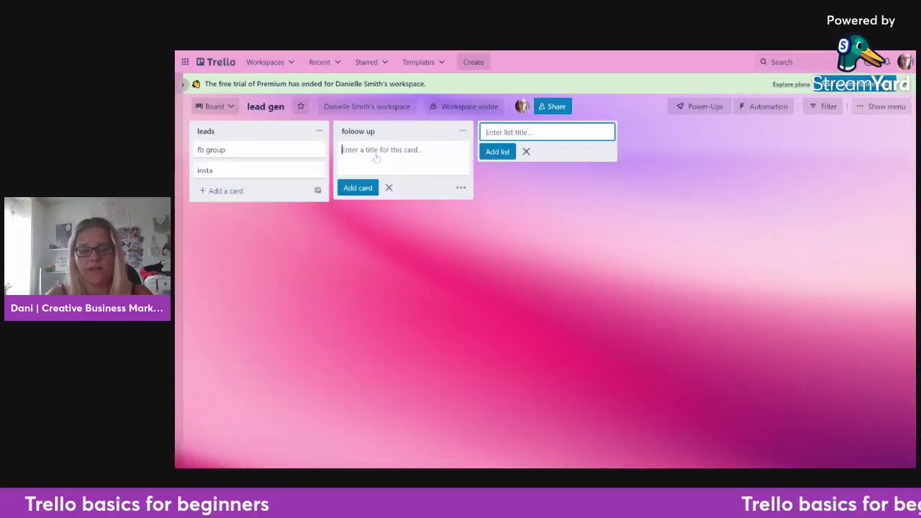
left_click(348, 272)
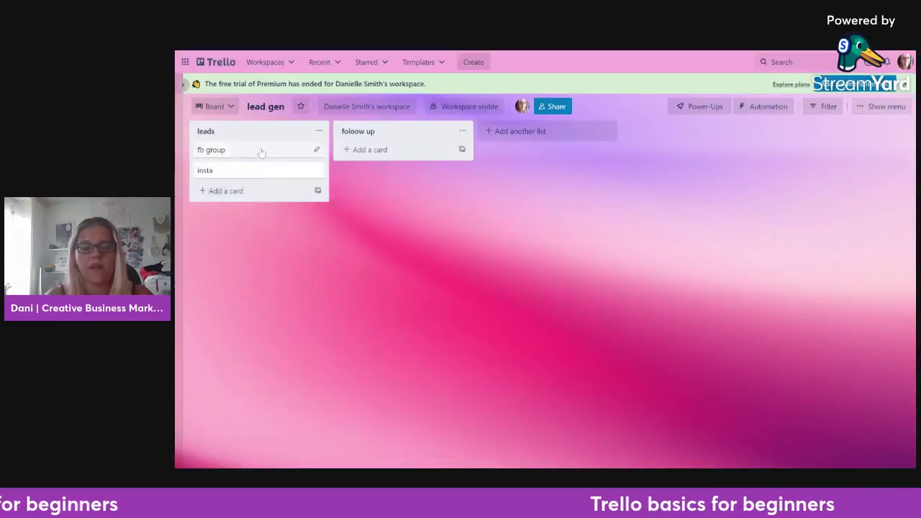
Move the fb group card below insta in the leads list and assign the existing board member to it
left_click_drag(261, 150, 218, 171)
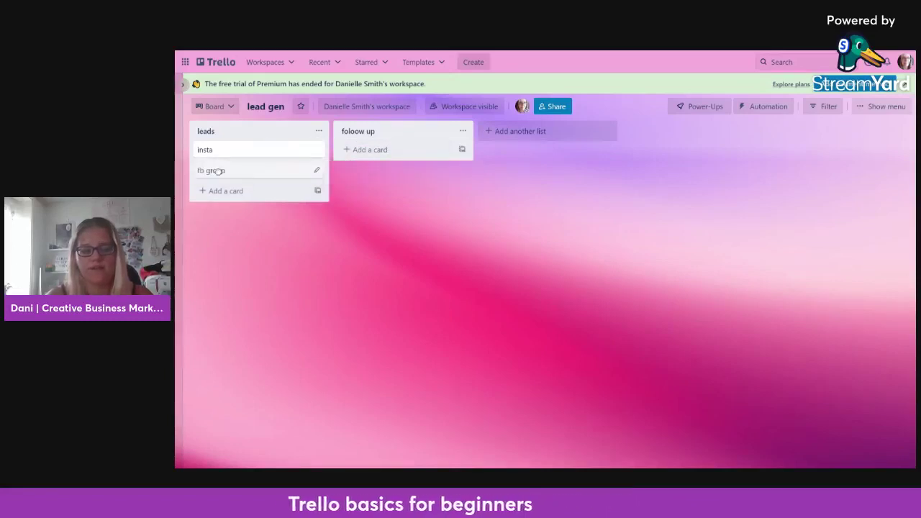
left_click(216, 172)
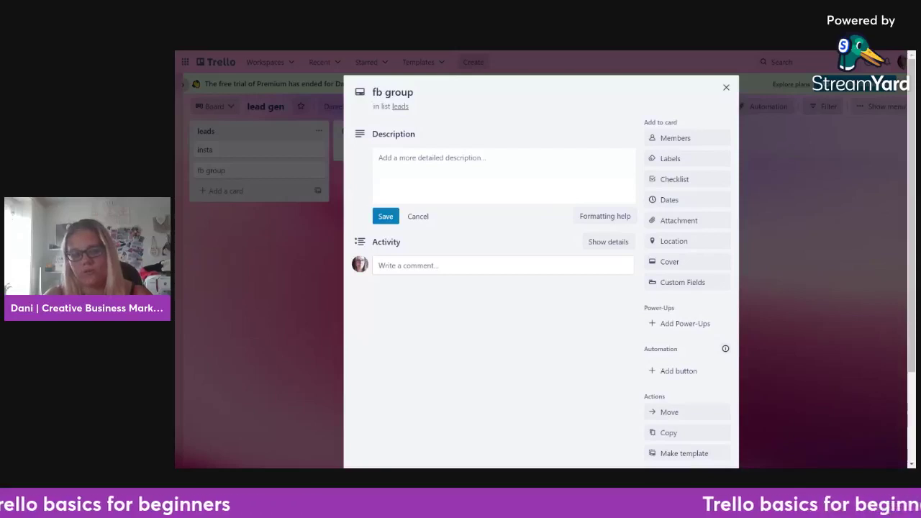
left_click(684, 138)
left_click(705, 227)
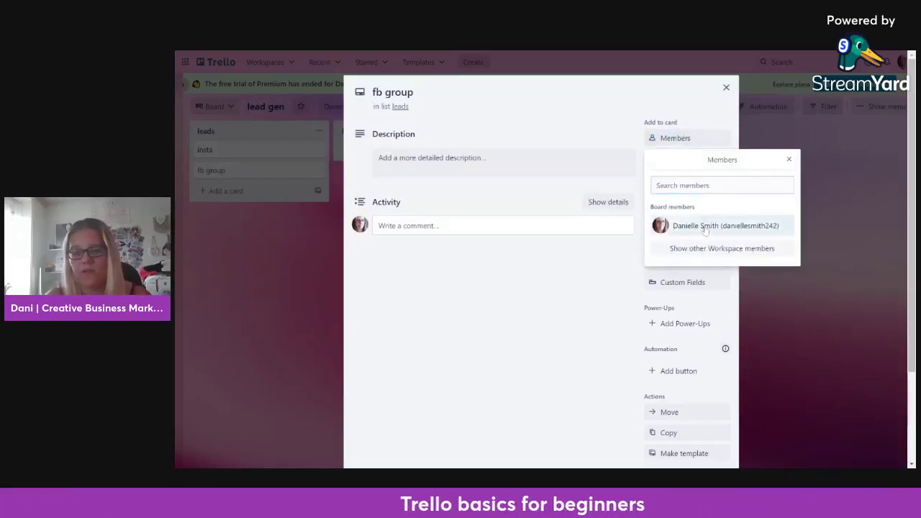
left_click(455, 348)
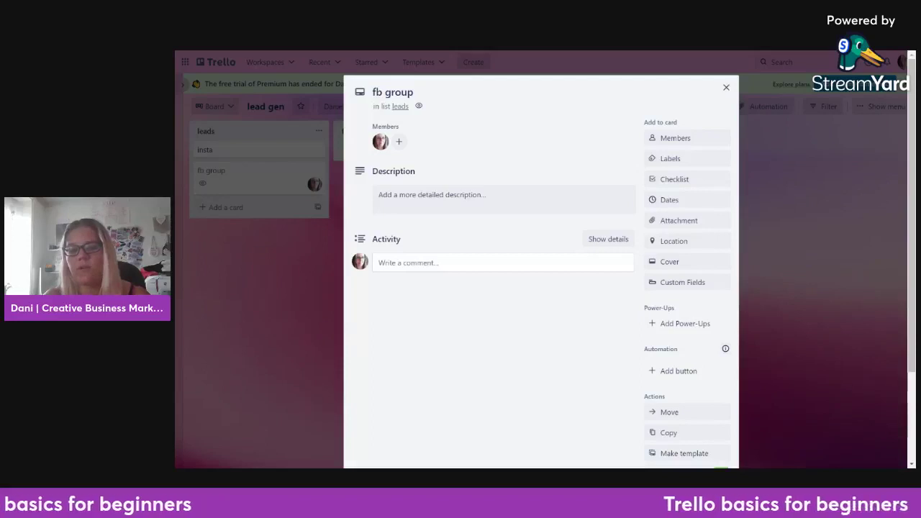
Give the fb group card a due date of 23/09/2022 at 10:13 and the description "these are my current fb group leads"
left_click(667, 202)
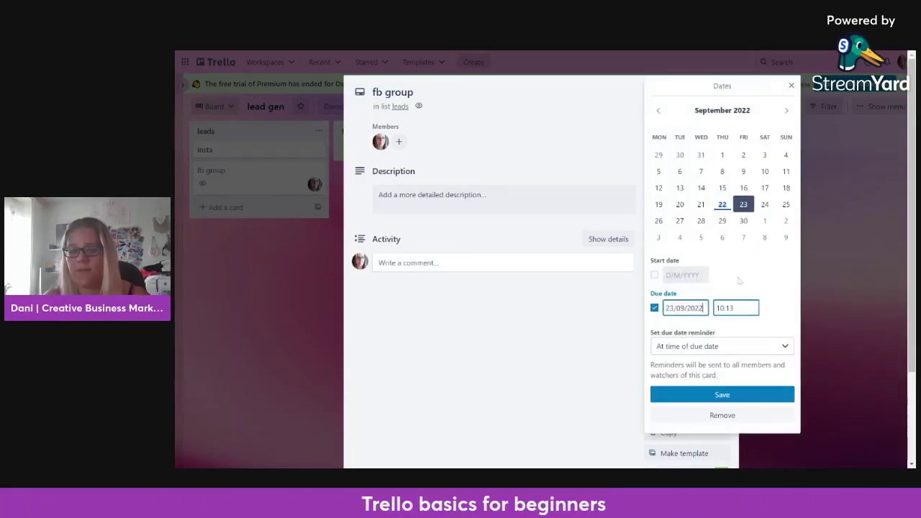
left_click(709, 396)
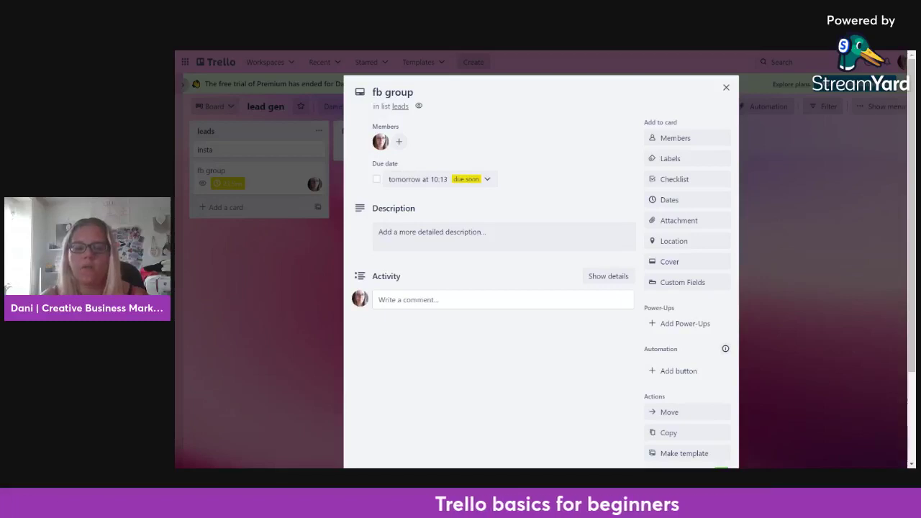
left_click(434, 231)
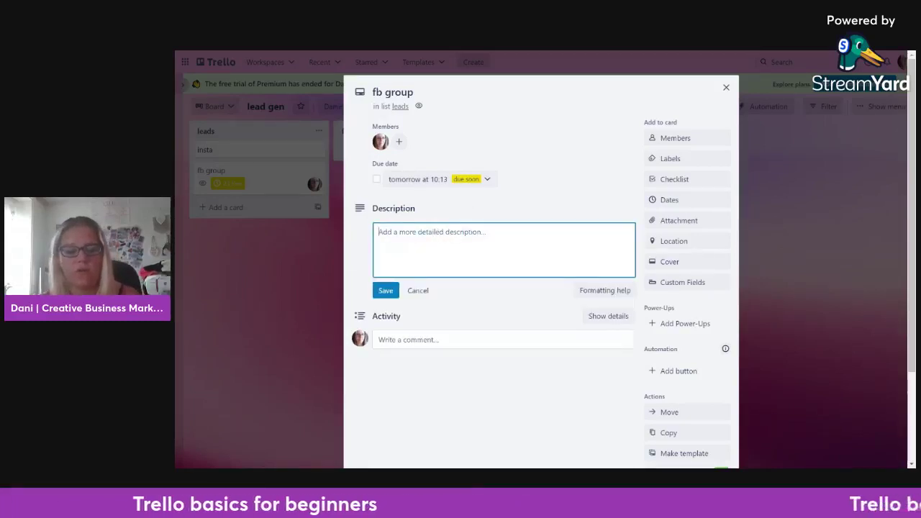
type("these are my")
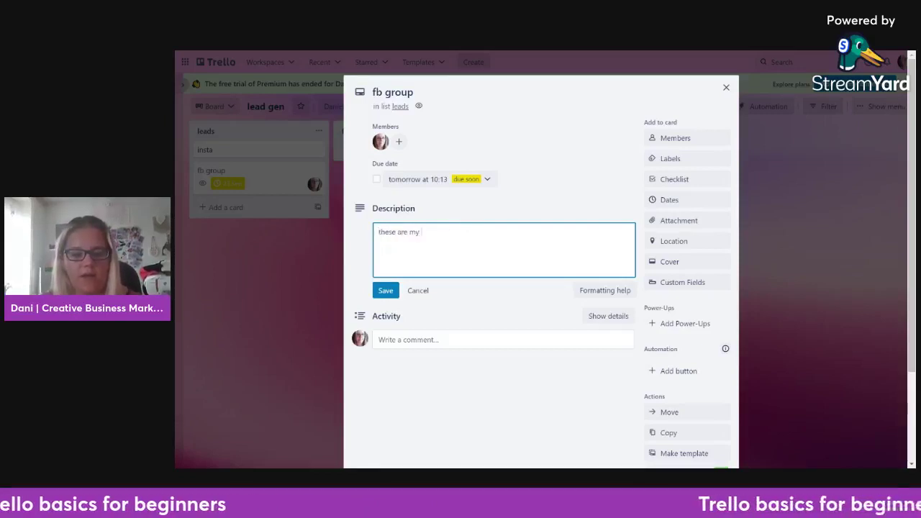
type(" current fb group leads")
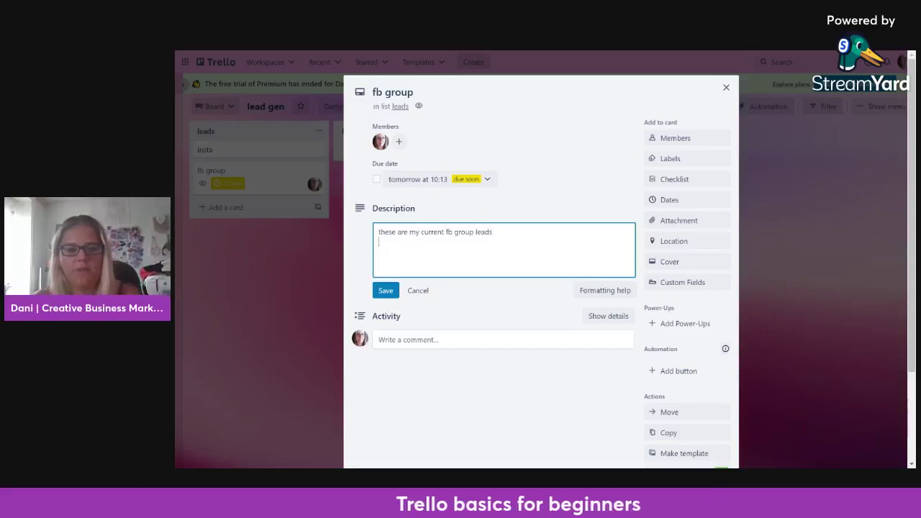
left_click(388, 292)
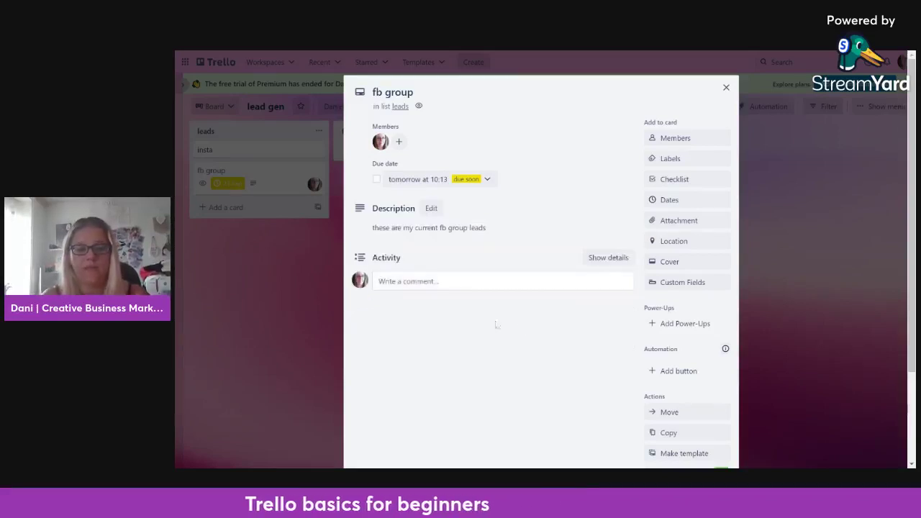
Post the comment "notes on a lead" on the fb group card
left_click(420, 284)
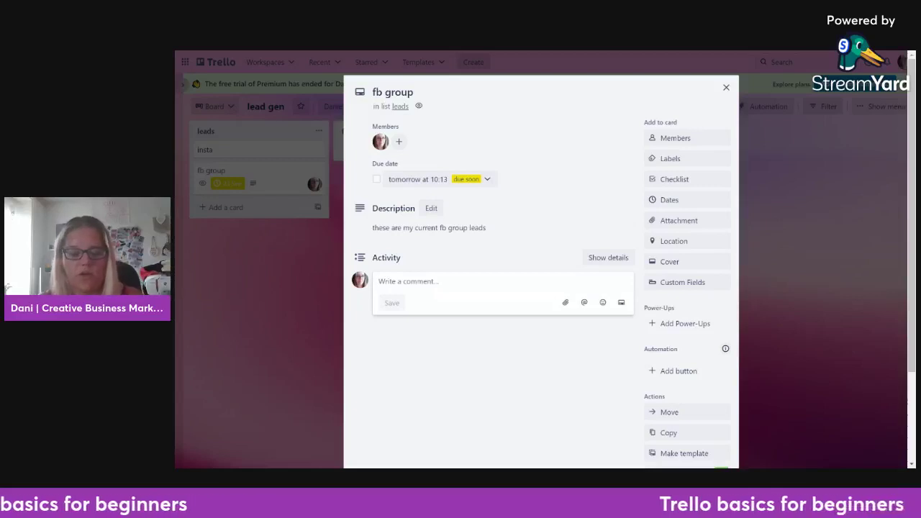
type("I")
key("BackSpace")
type("note")
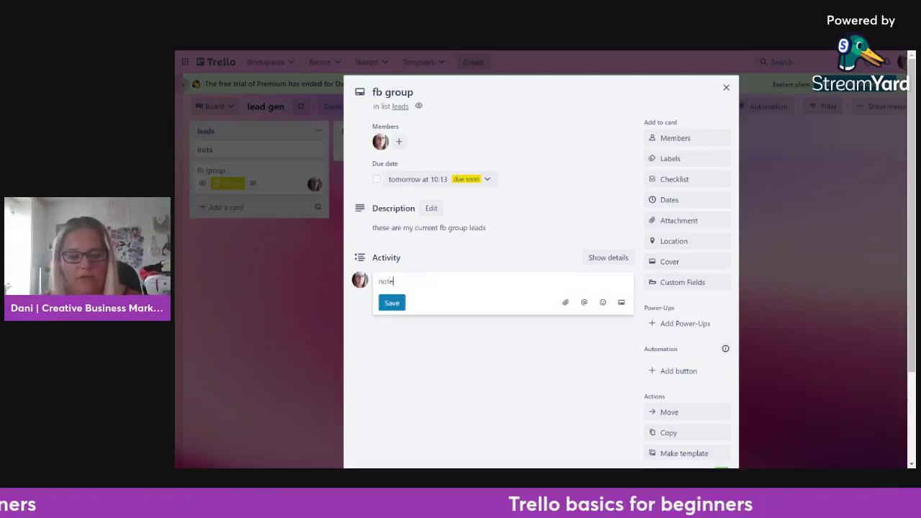
type("s on a lead")
key("Return")
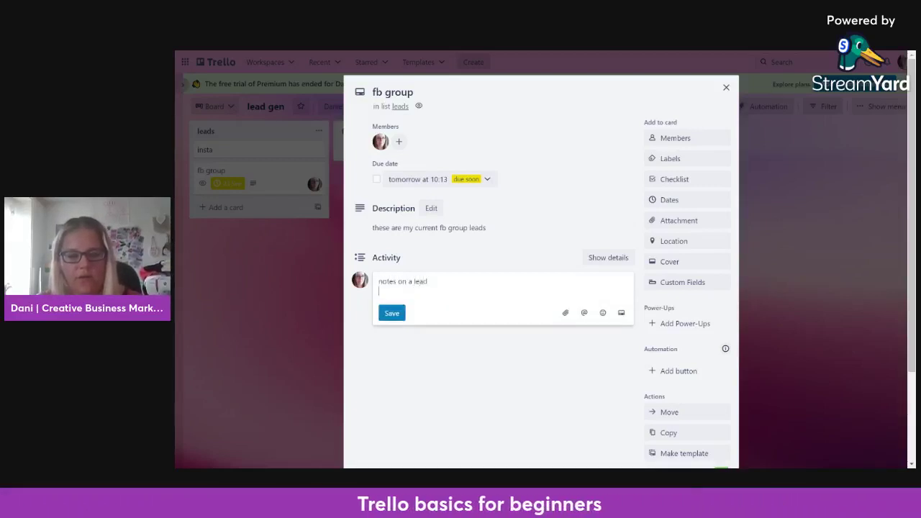
left_click(393, 313)
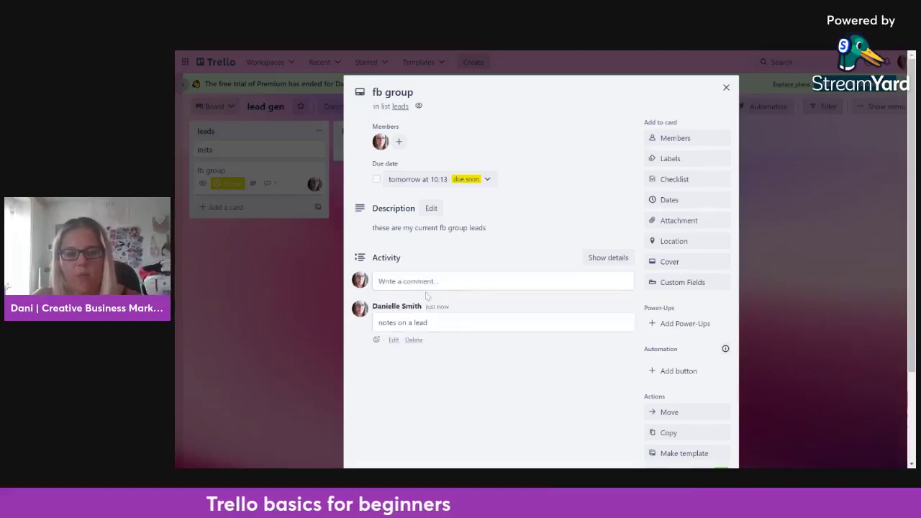
Post a second comment reading "comment here" on the fb group card
left_click(417, 286)
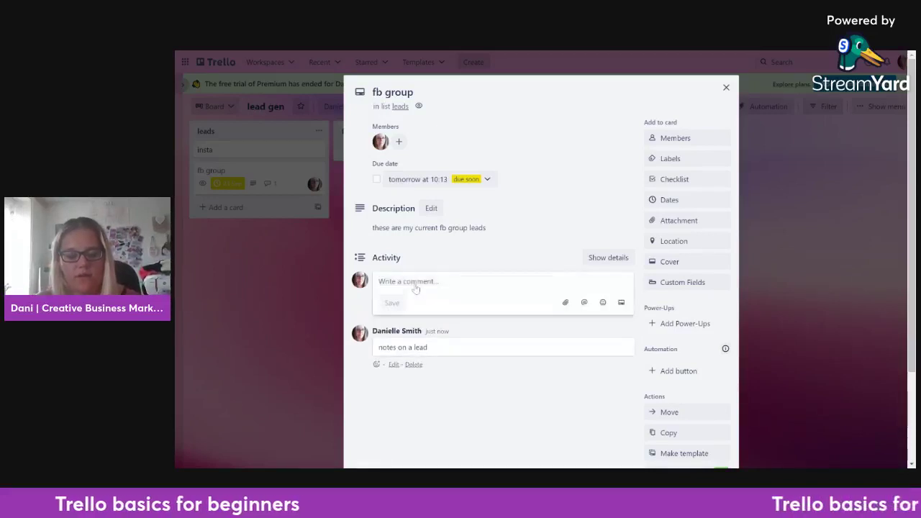
type("comment he")
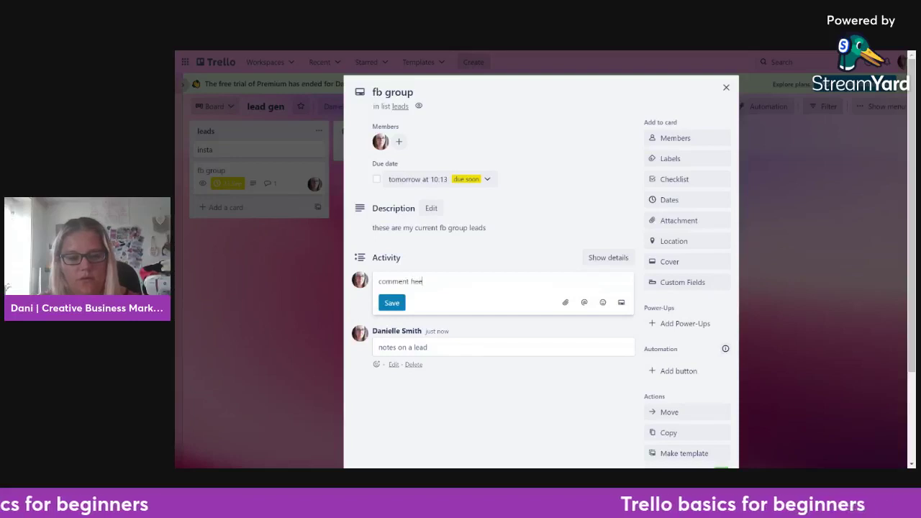
type("re")
key("Return")
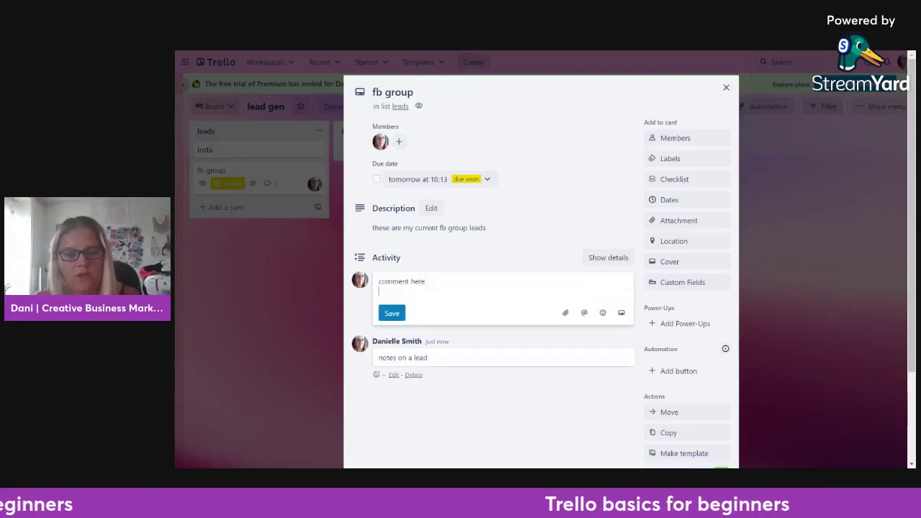
left_click(392, 314)
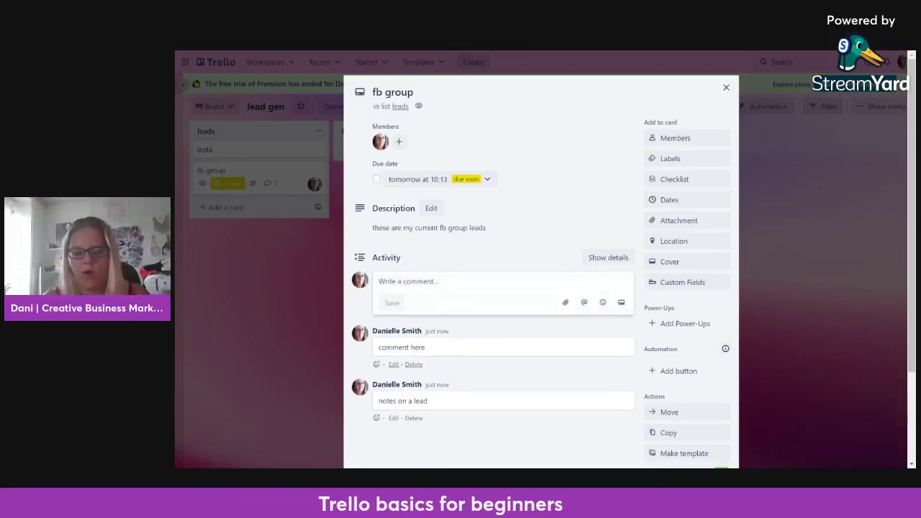
Post a comment on the fb group card that mentions the existing board member, and close the card
type("dan")
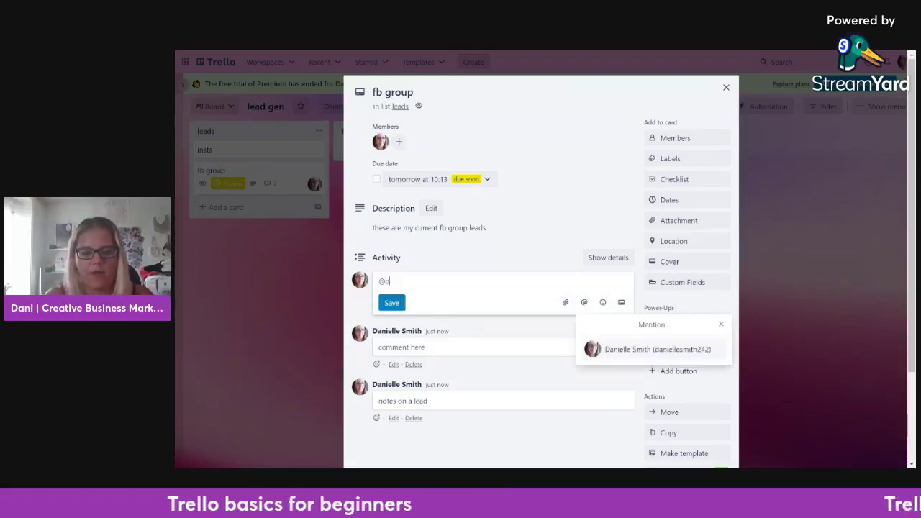
left_click(648, 353)
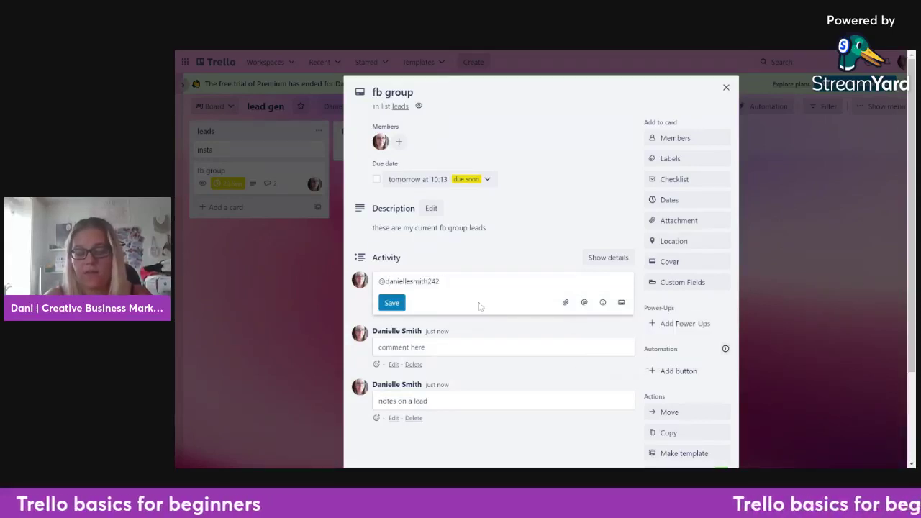
left_click(392, 305)
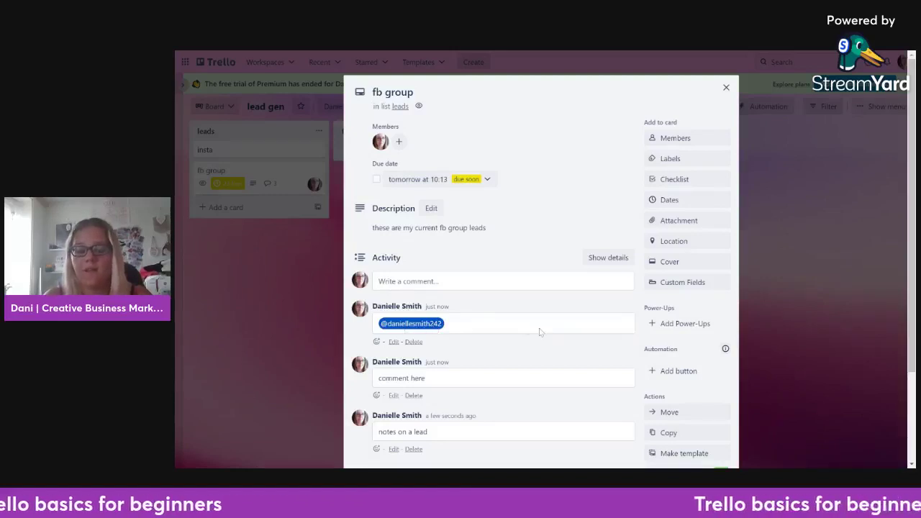
left_click(726, 87)
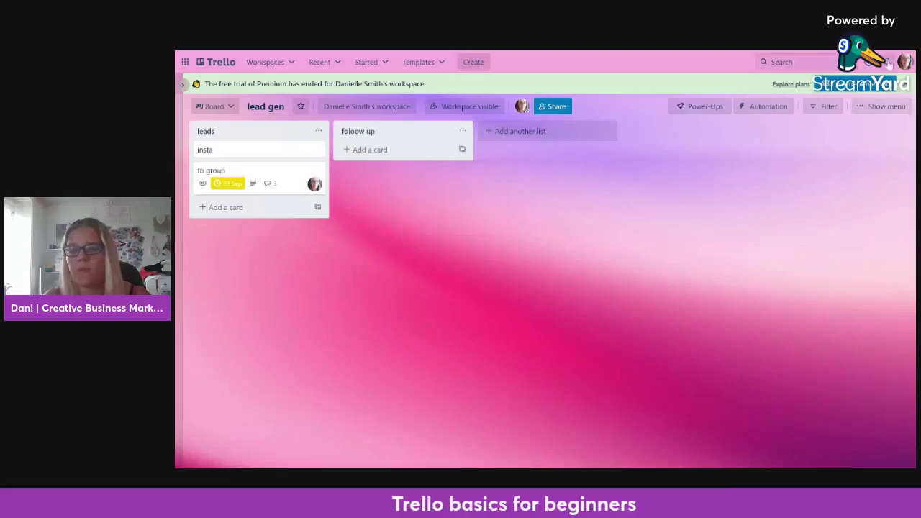
Check the account's notifications and look over the fb group card's options, closing each one
left_click(888, 63)
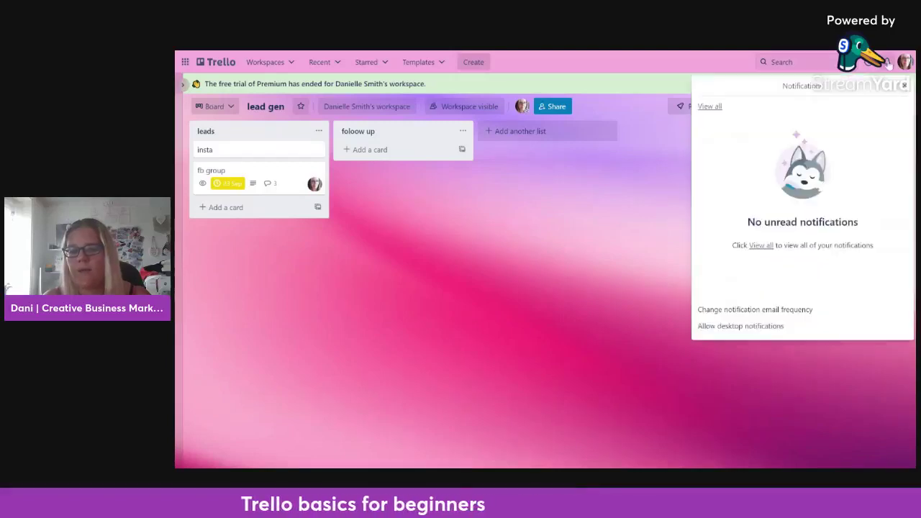
left_click(904, 86)
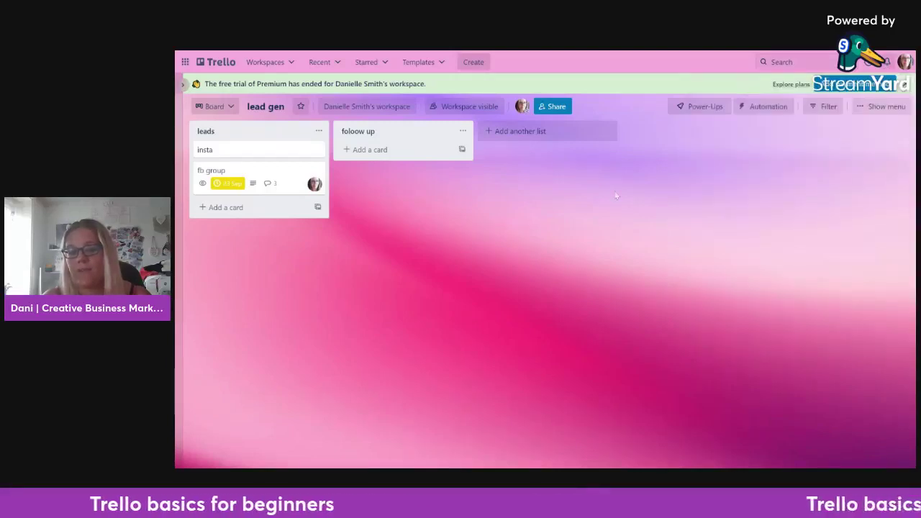
left_click(268, 169)
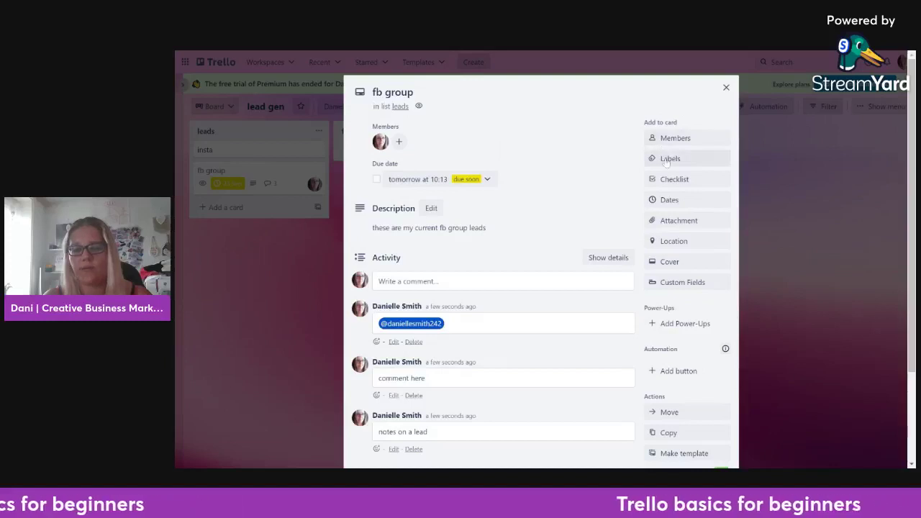
left_click(727, 88)
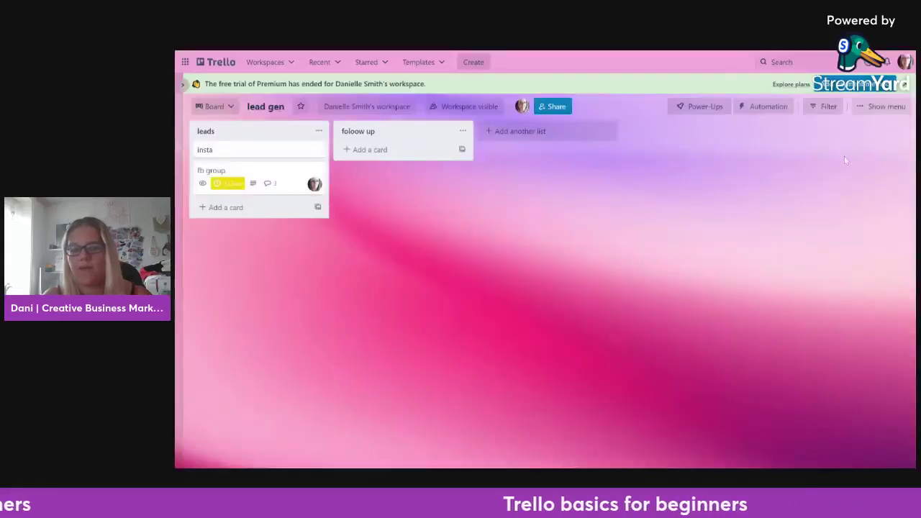
Title the lead gen board's purple label "existing client" and save it
left_click(882, 108)
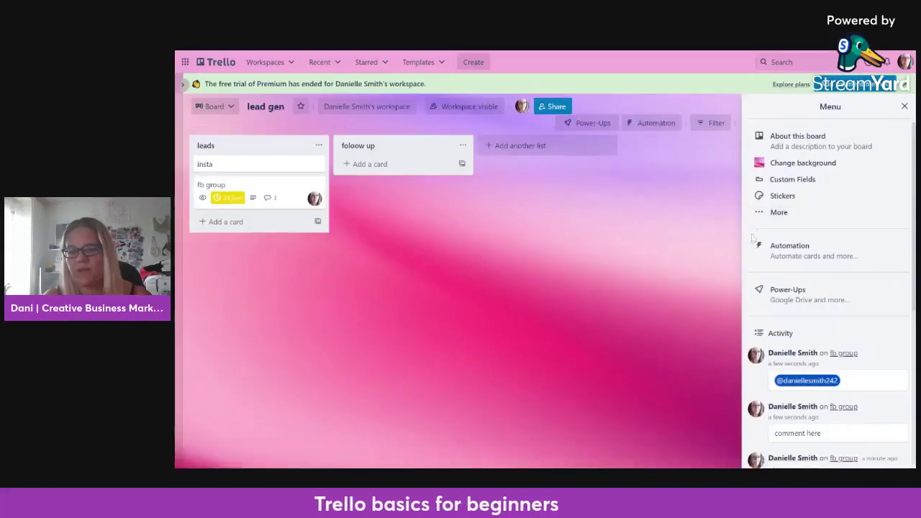
left_click(777, 212)
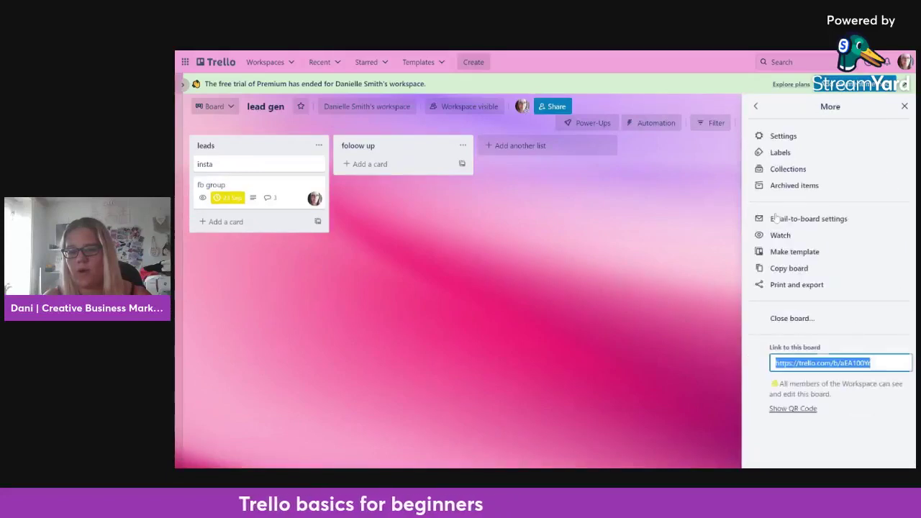
left_click(776, 152)
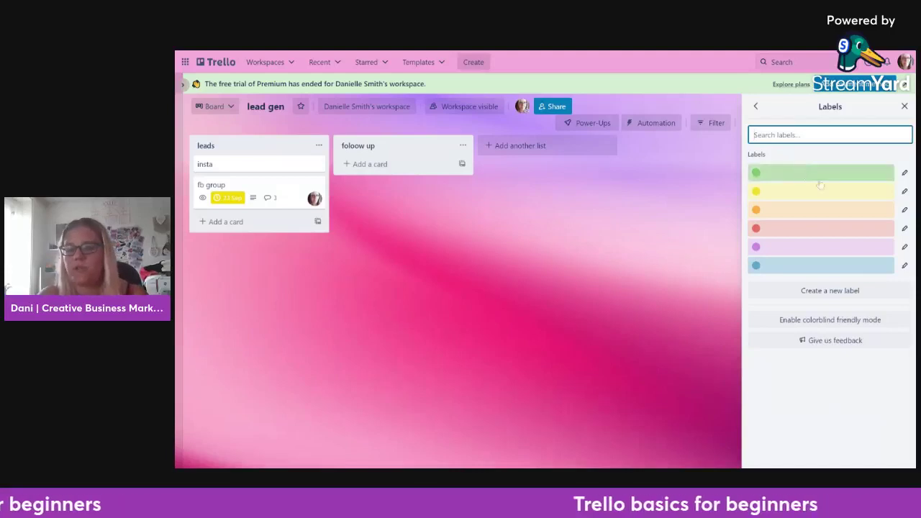
left_click(904, 248)
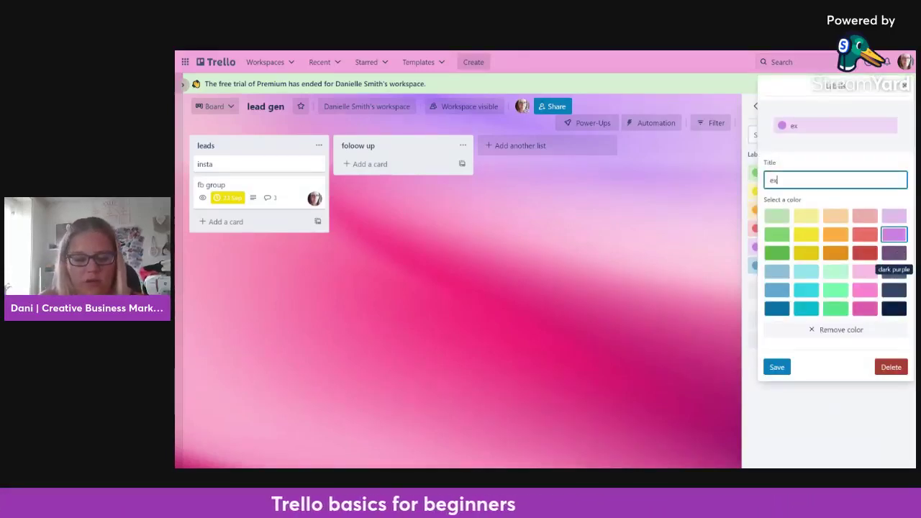
type("existing client")
key("Return")
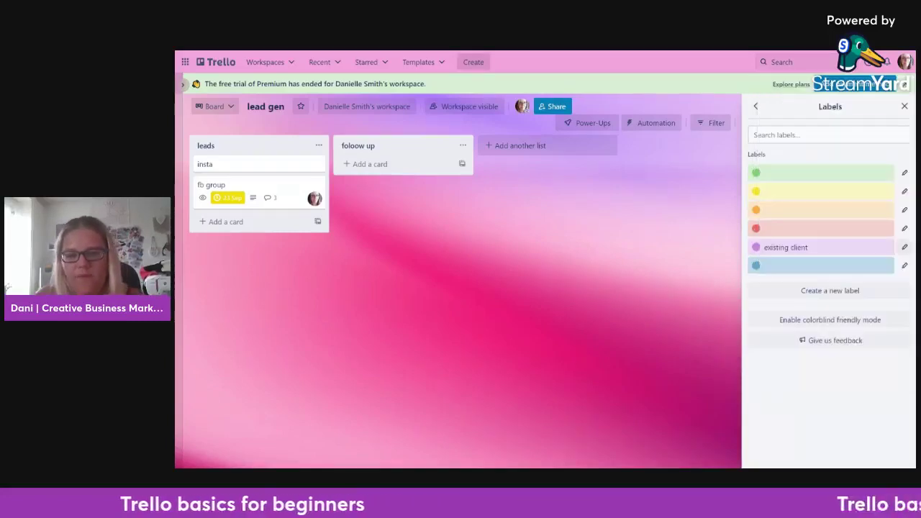
left_click(825, 248)
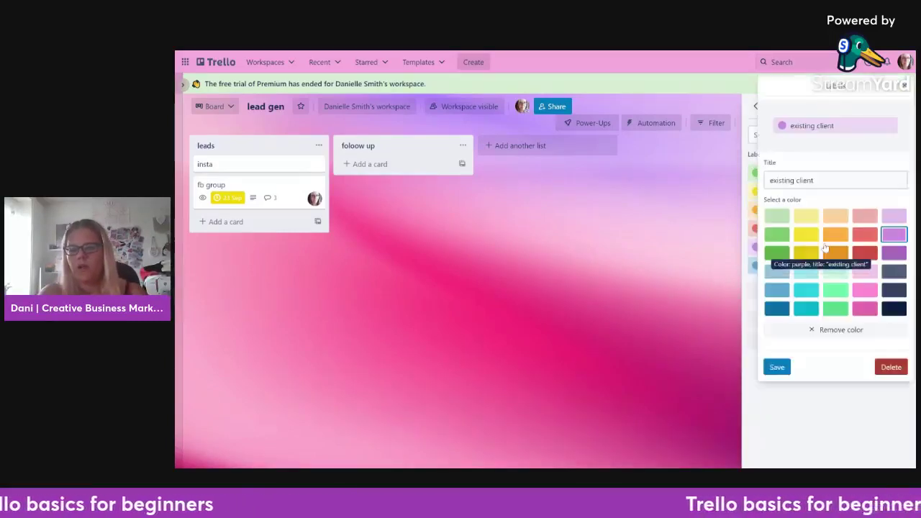
left_click(776, 368)
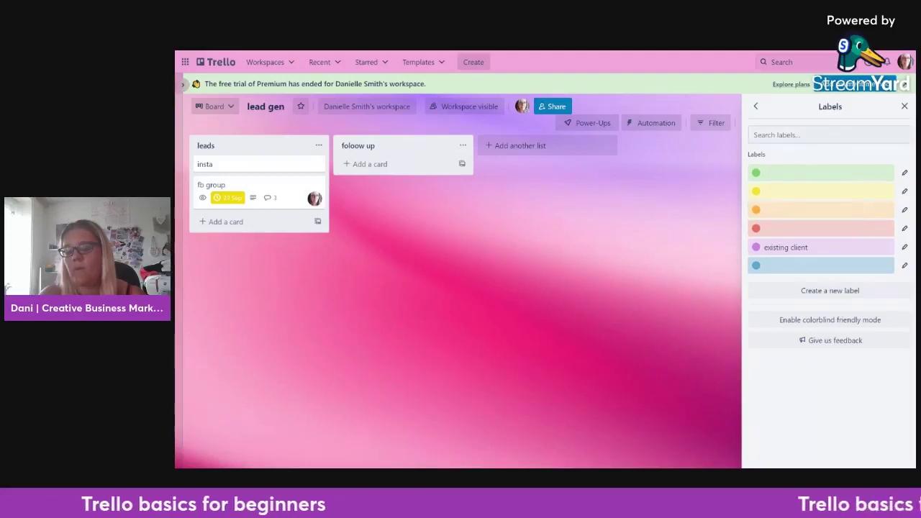
Create a new purple label titled "hot lead" for the board and leave the label list
left_click(828, 290)
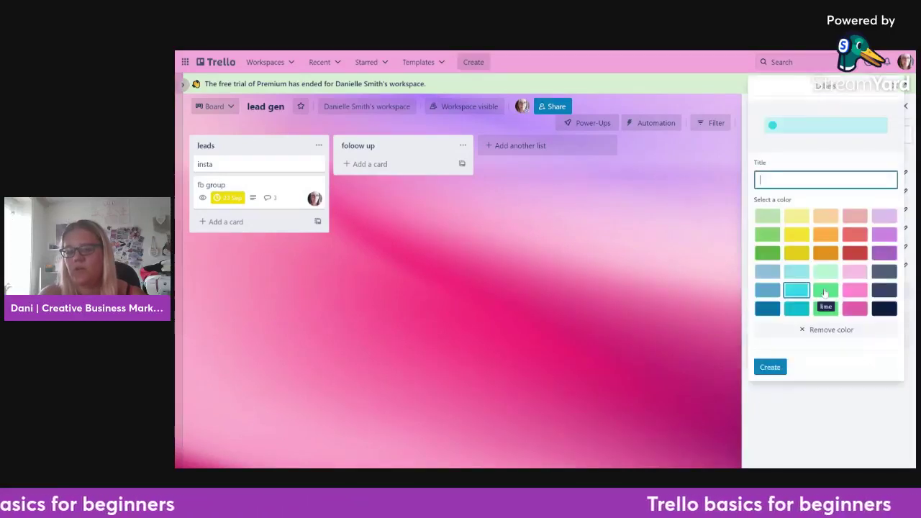
key("Escape")
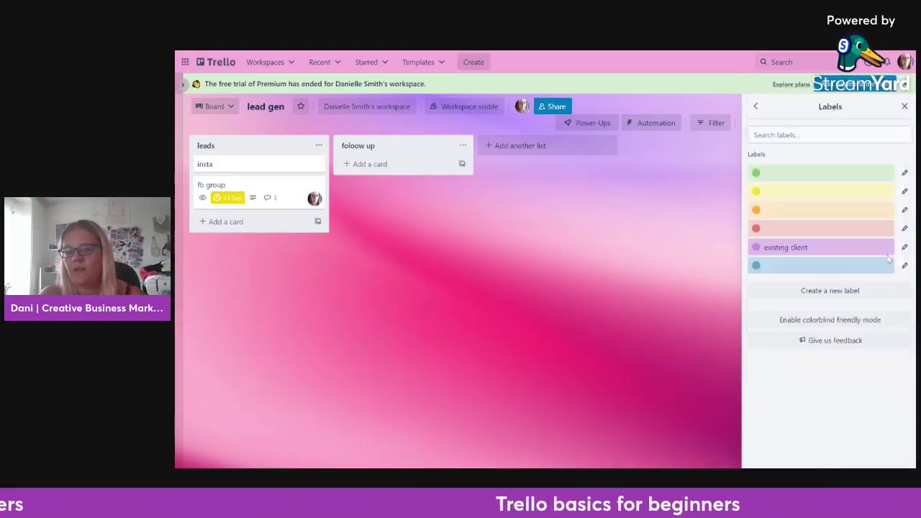
left_click(829, 290)
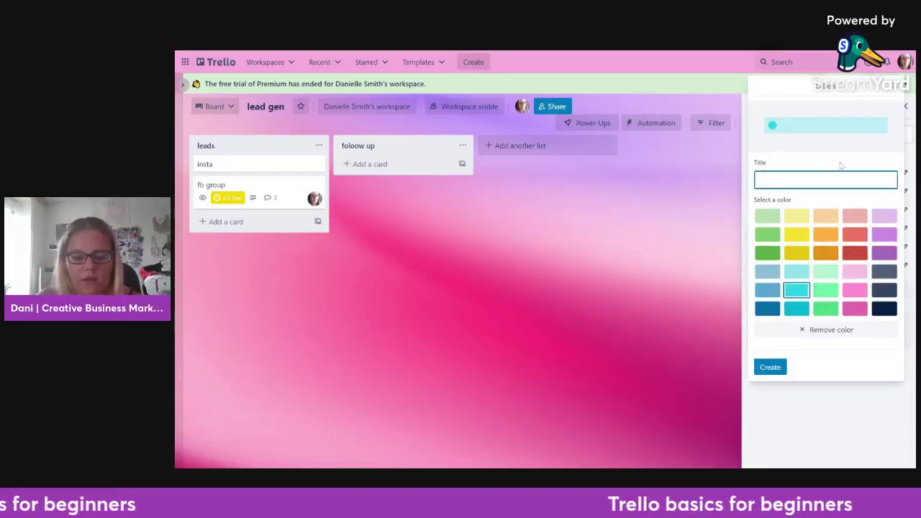
type("hot lead")
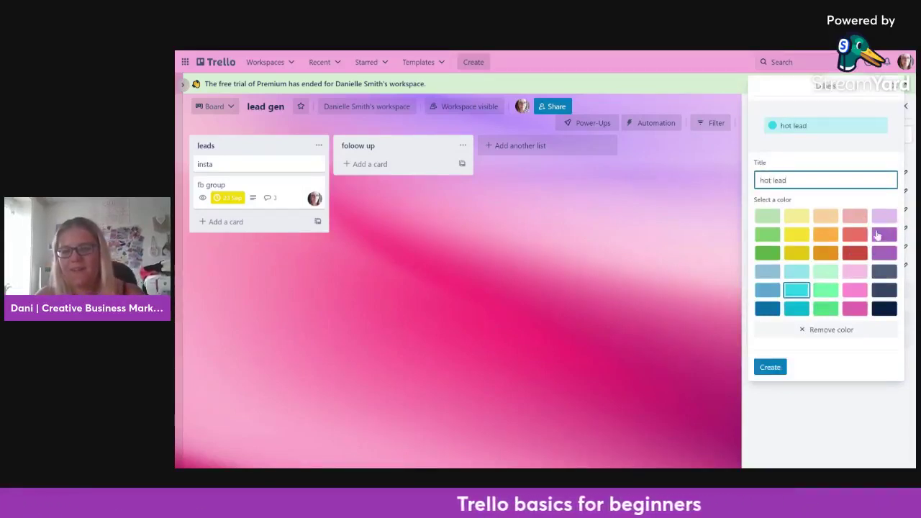
left_click(770, 367)
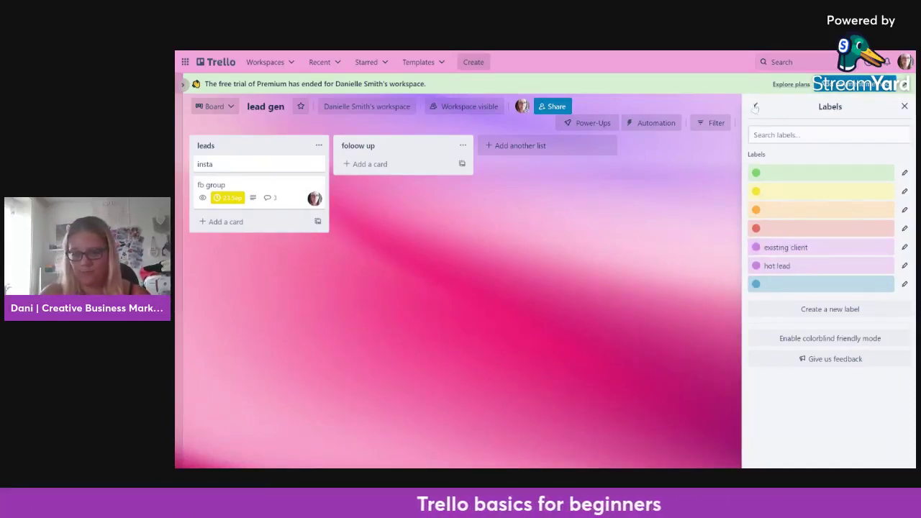
left_click(755, 107)
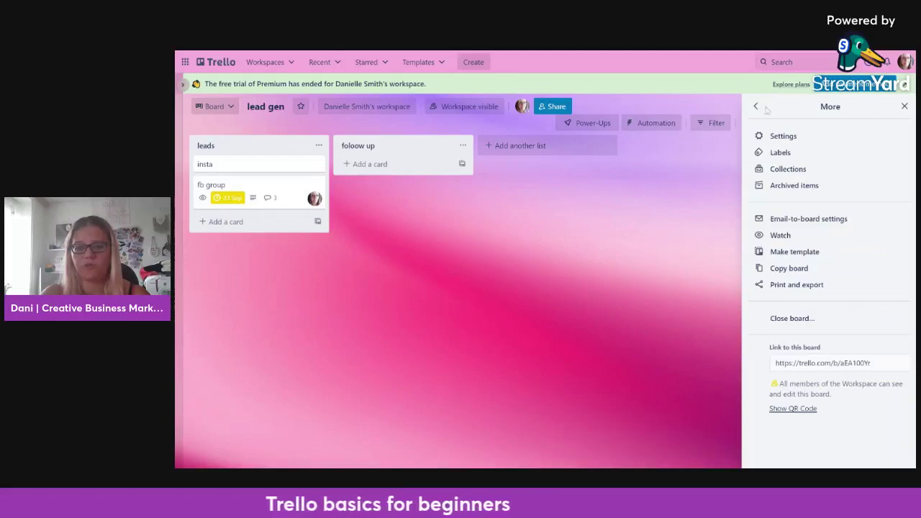
Leave the board menu, apply the "existing client" label to the fb group card, and close the card
left_click(755, 107)
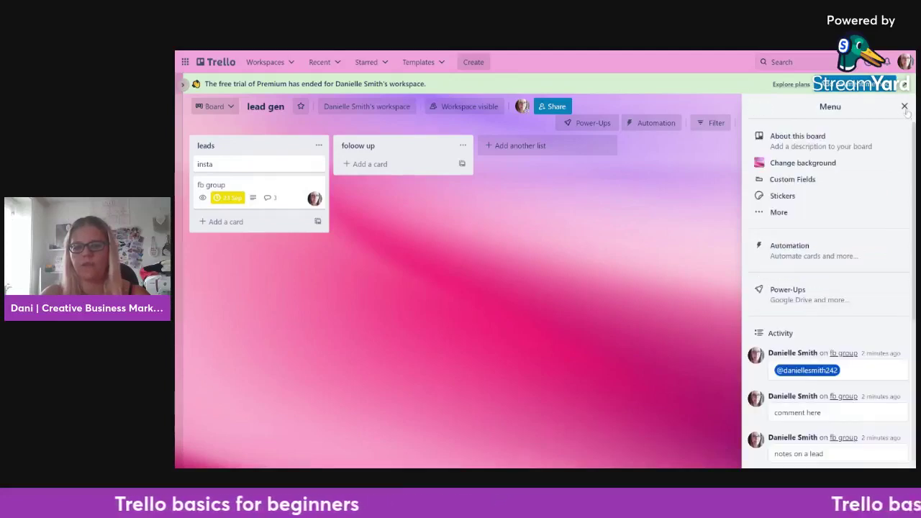
left_click(904, 107)
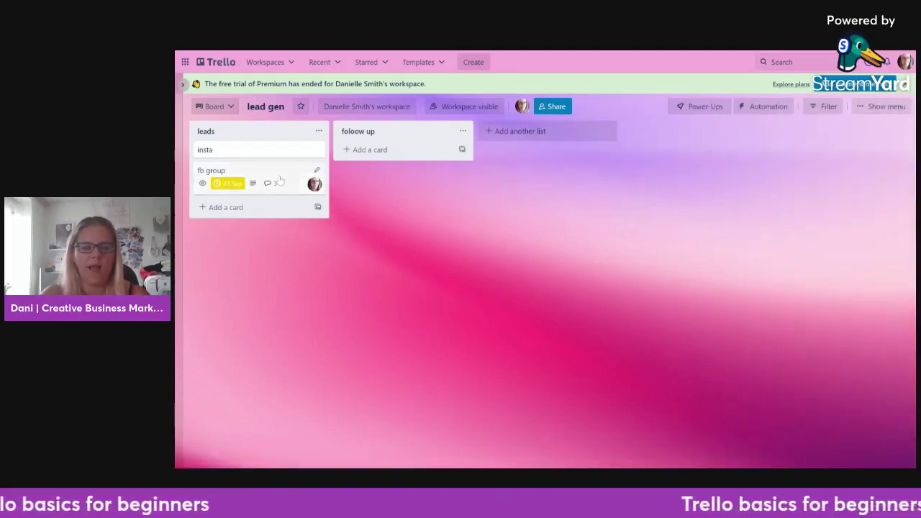
left_click(303, 177)
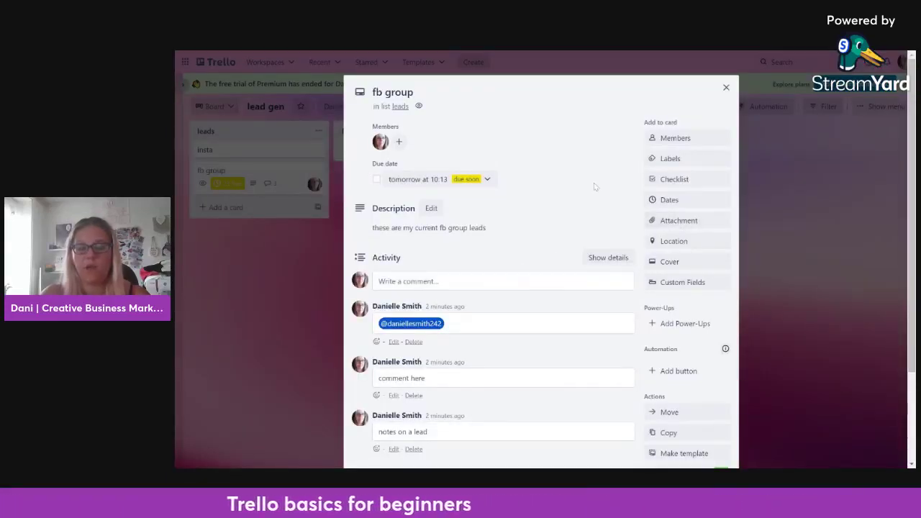
left_click(682, 162)
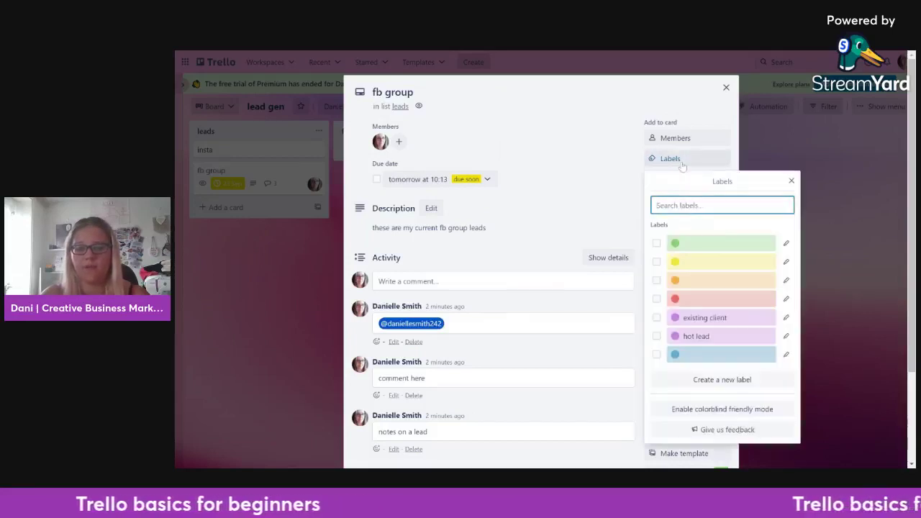
left_click(709, 319)
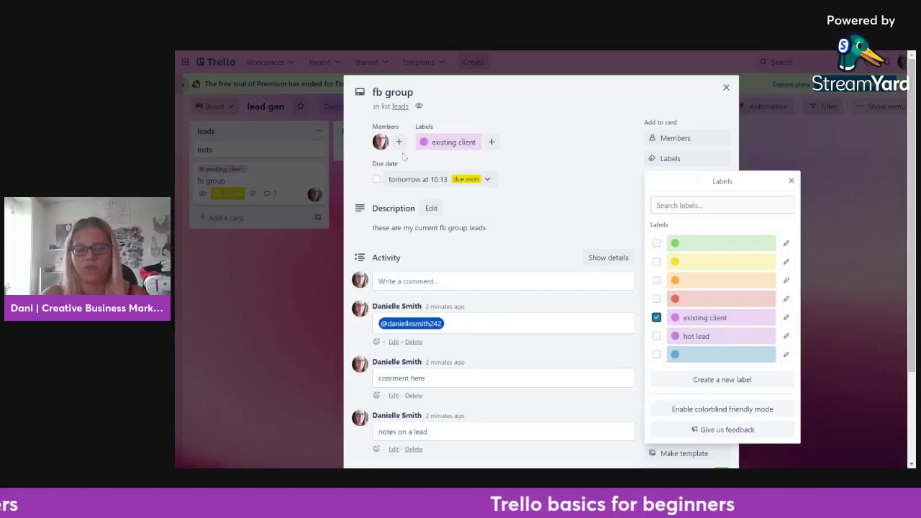
left_click(726, 88)
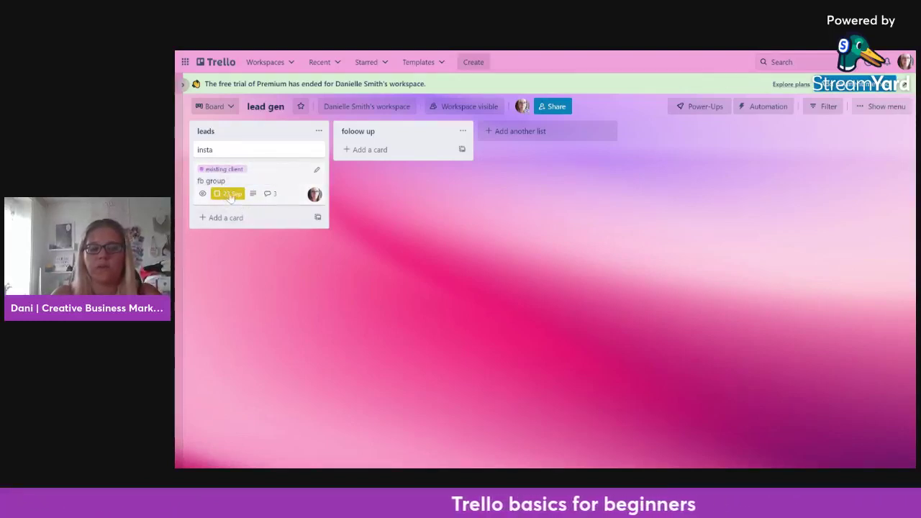
Add a checklist titled "to do list" to the fb group card
left_click(283, 178)
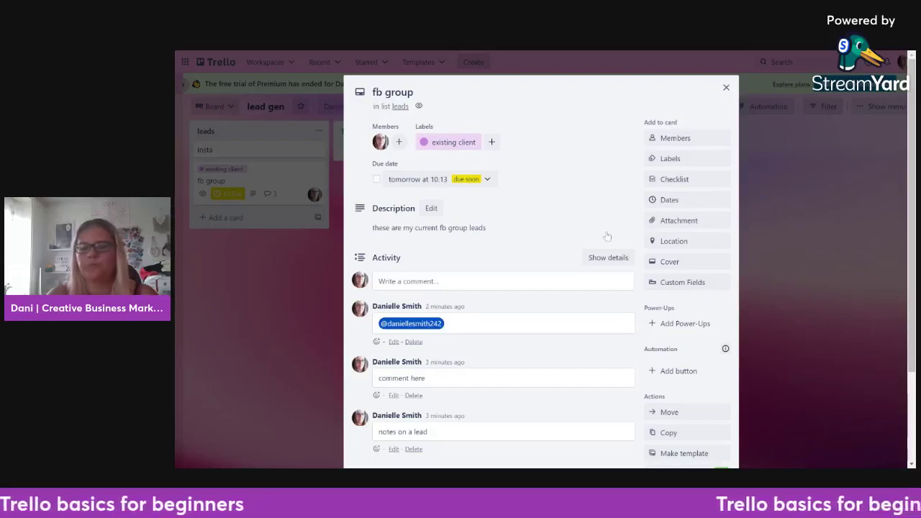
left_click(662, 180)
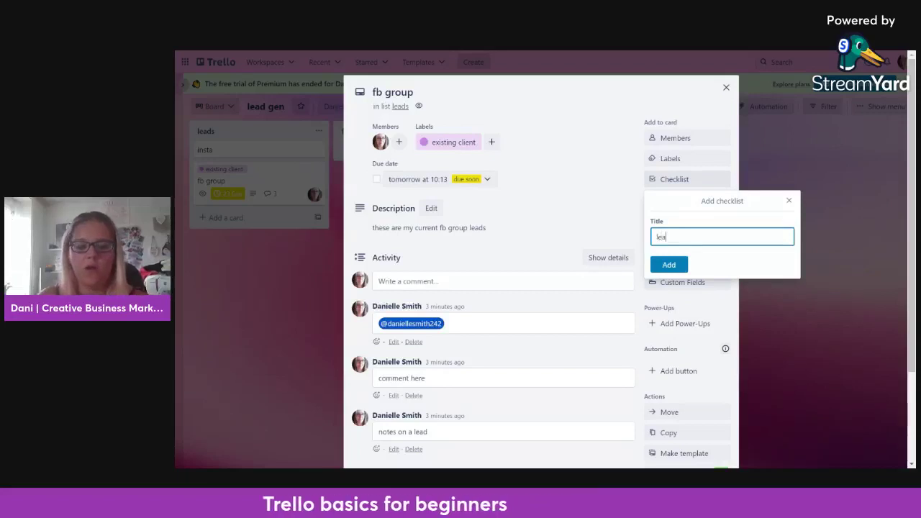
type("lead")
key("BackSpace")
key("BackSpace")
key("BackSpace")
key("BackSpace")
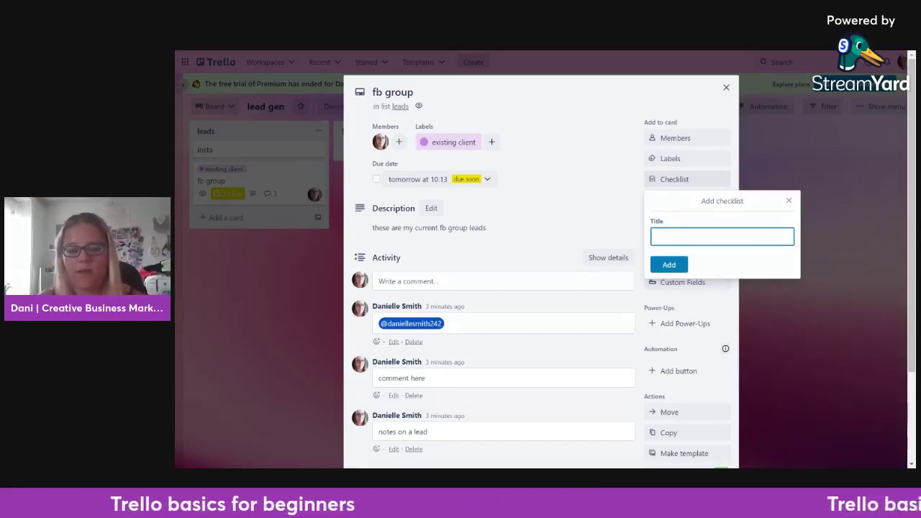
type("to do list")
key("Return")
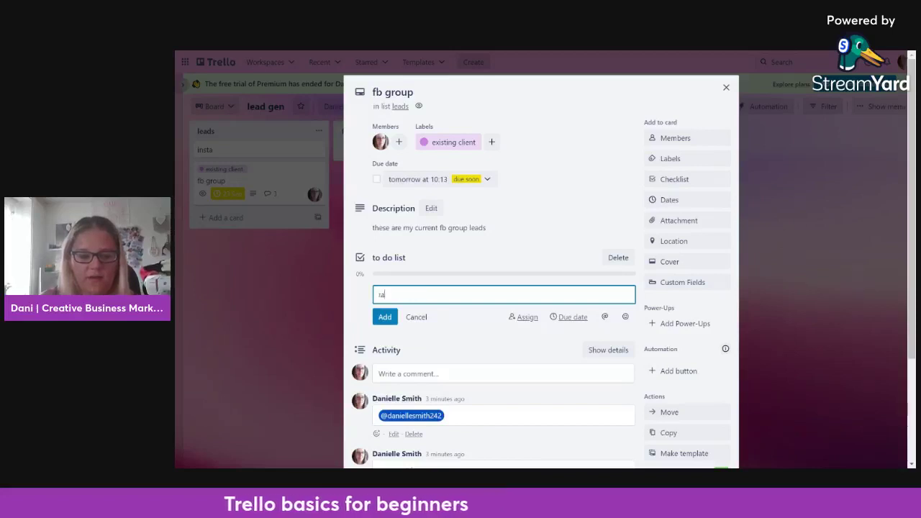
Add the items "task 1", "task 2" and "task 3" to the to do list checklist
type("task 1")
key("Return")
type("task 2")
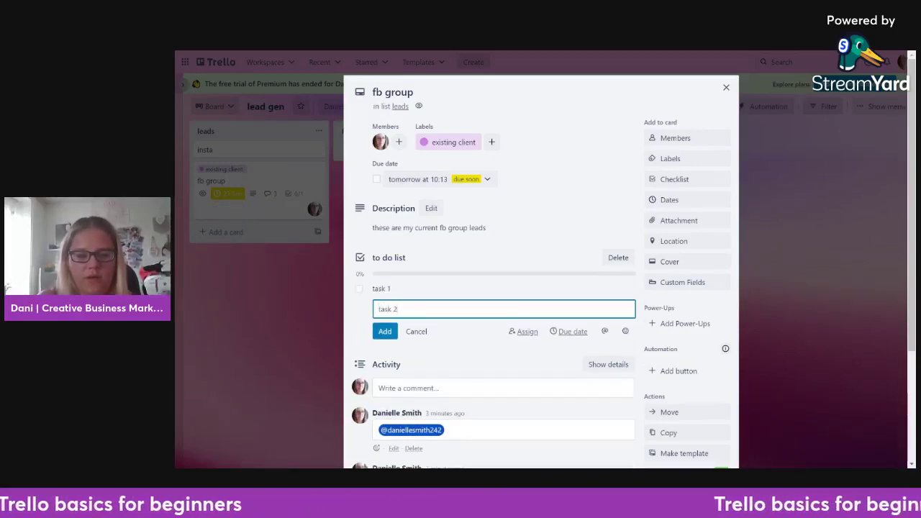
key("Return")
type("task 3")
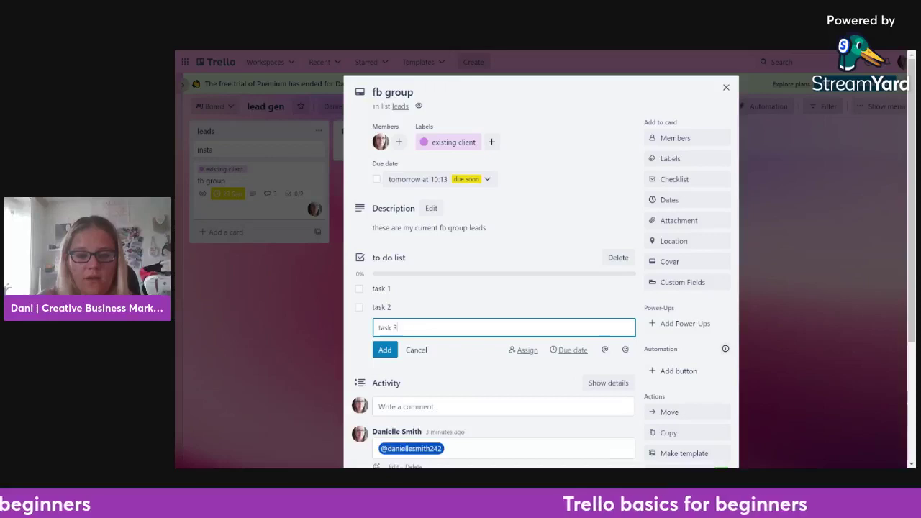
key("Return")
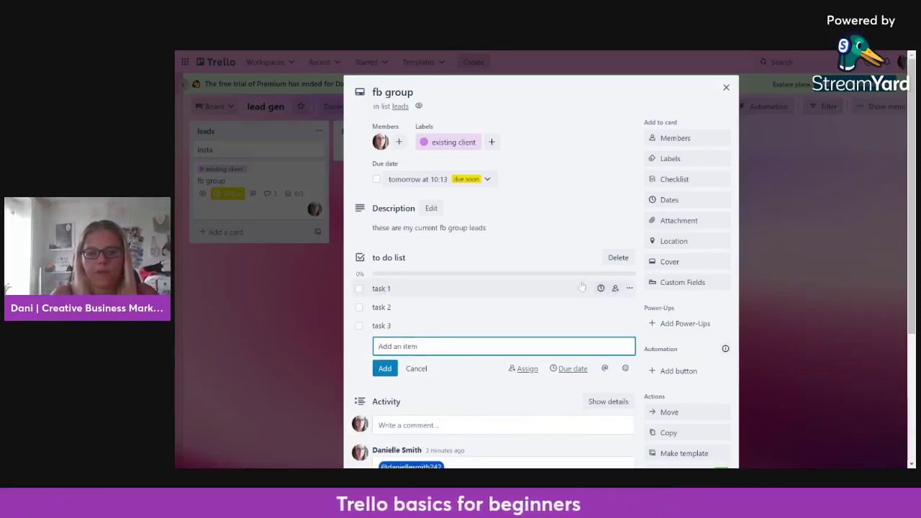
Check off task 1, task 2 and task 3 in the to do list, and hide the checked items
left_click(360, 289)
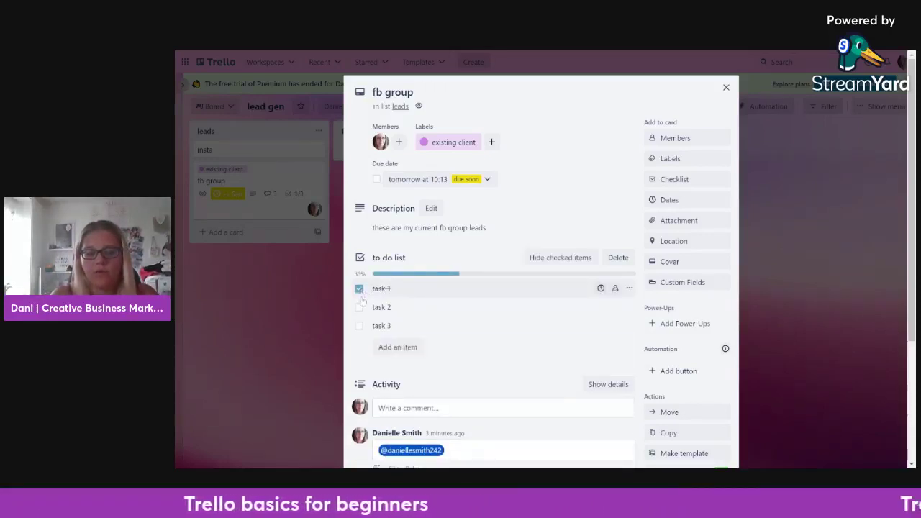
left_click(359, 308)
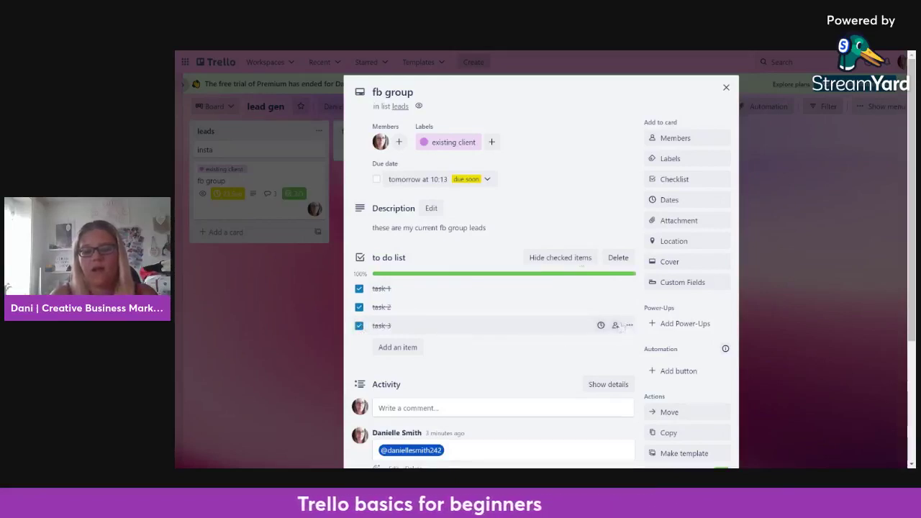
left_click(576, 257)
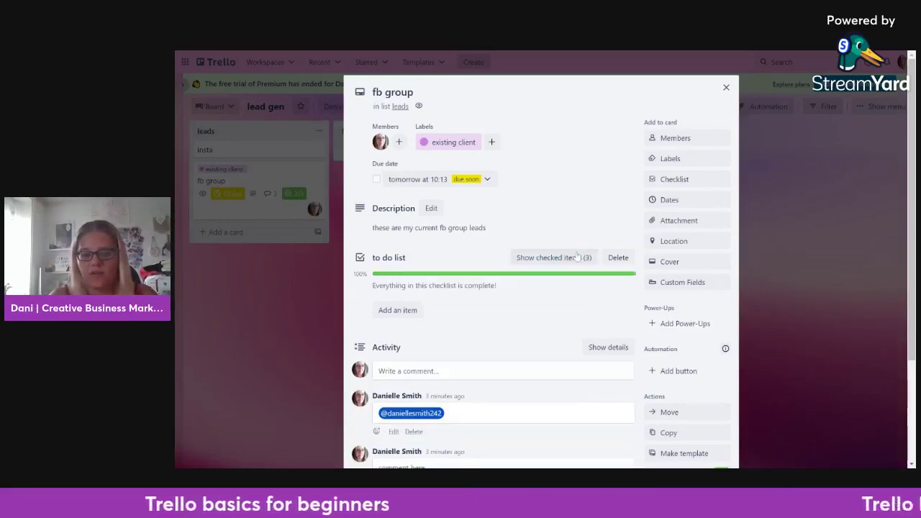
Set the fb group card's due date to 24 September 2022, save it, and close the card
left_click(672, 200)
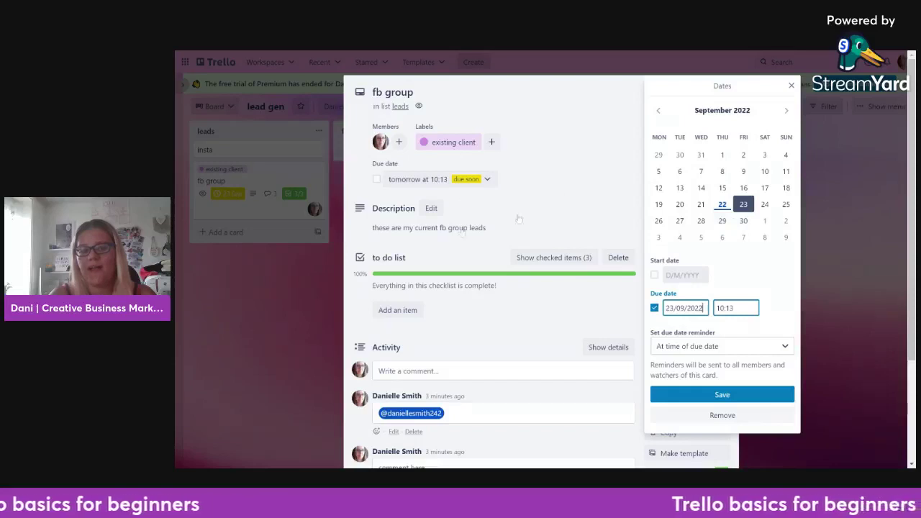
left_click(743, 204)
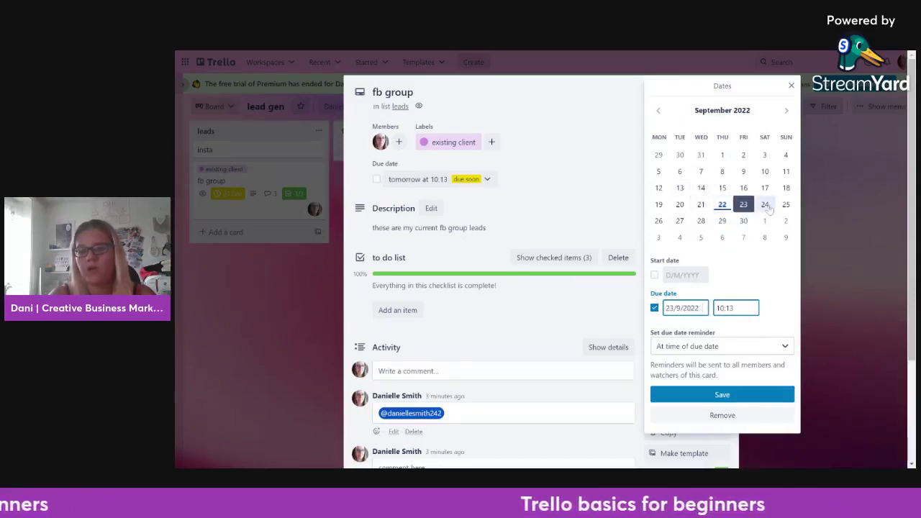
left_click(729, 395)
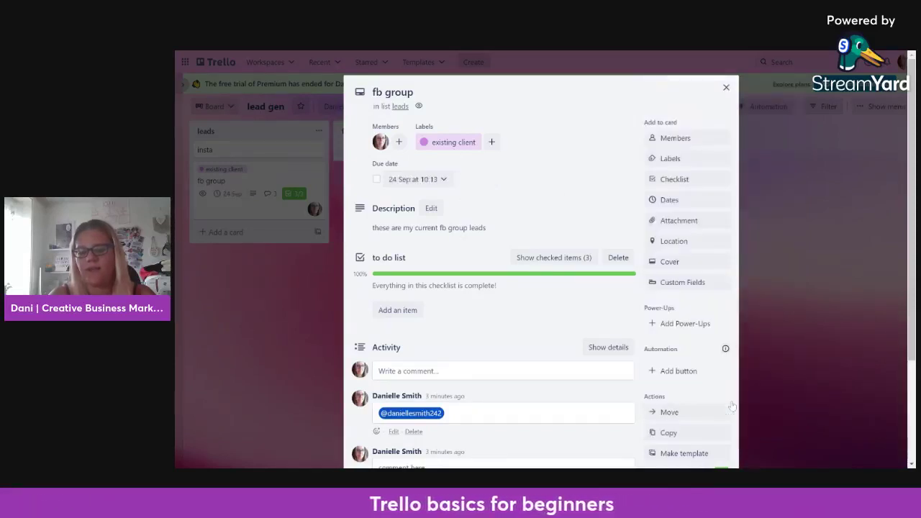
left_click(726, 87)
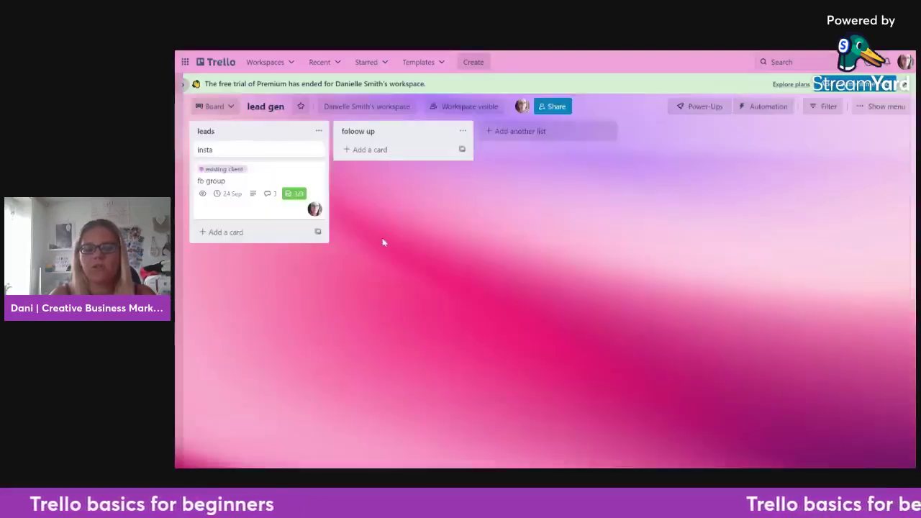
Mark the fb group card's due date as complete on the board, and change the date to 22/09/2022 in the card
left_click(231, 193)
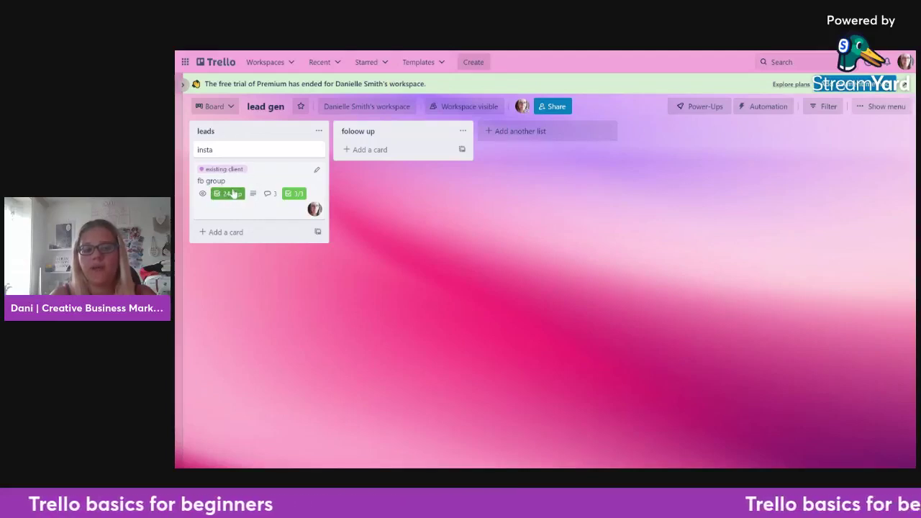
left_click(241, 209)
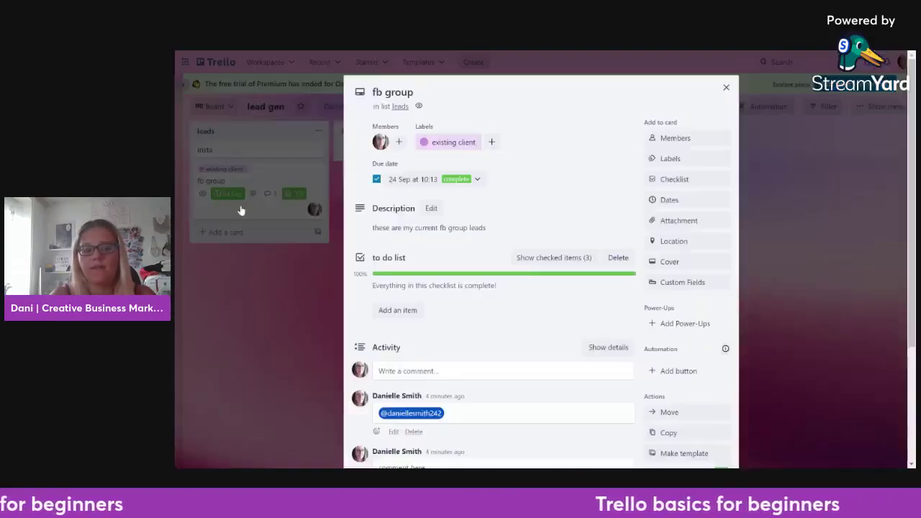
left_click(477, 179)
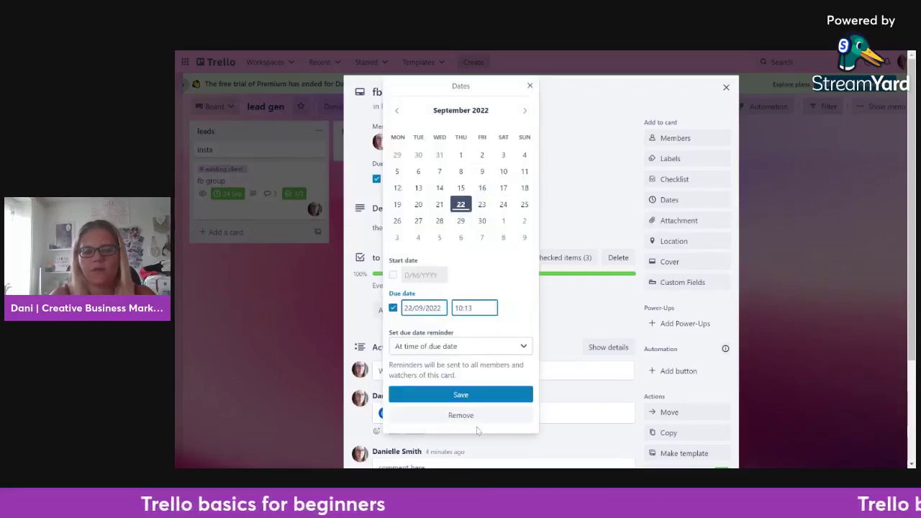
left_click(461, 397)
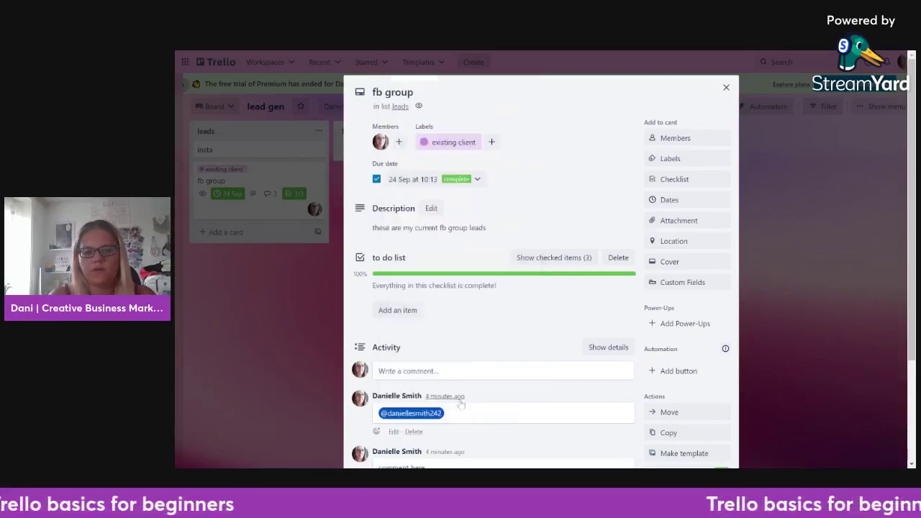
Set the fb group card's due time to 10:15 and save it
left_click(429, 184)
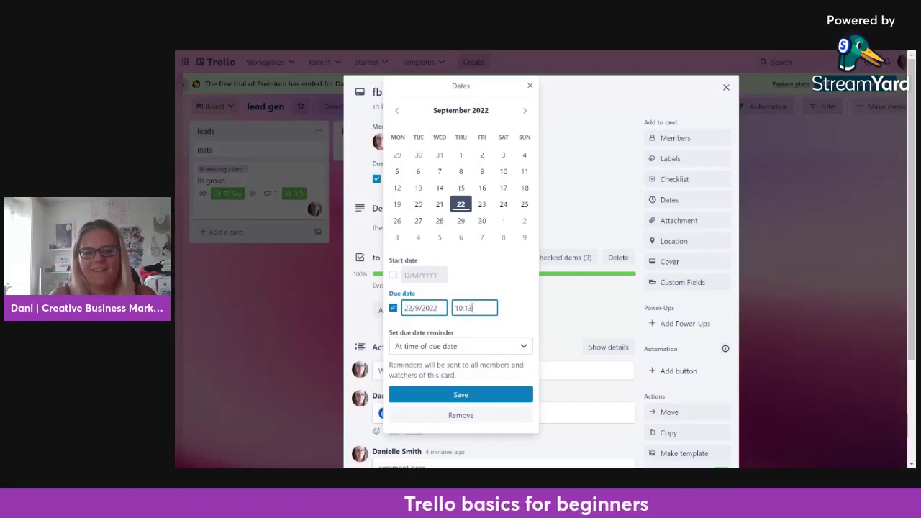
key("BackSpace")
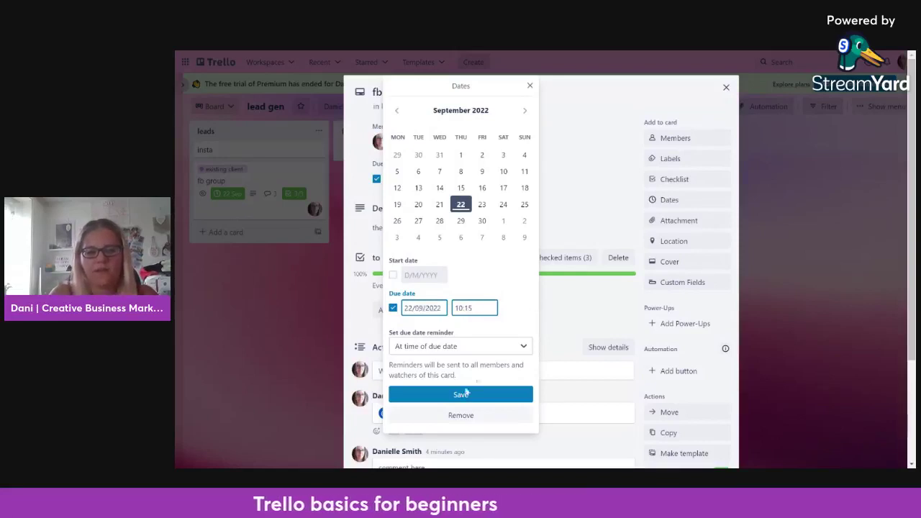
left_click(451, 403)
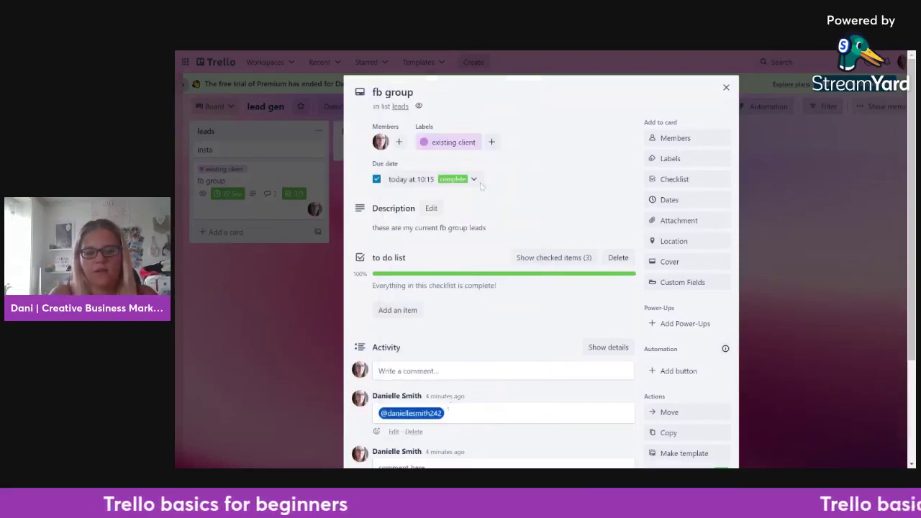
Unmark the fb group card's due date as complete, set its due time to 10:25, and close the card
left_click(376, 180)
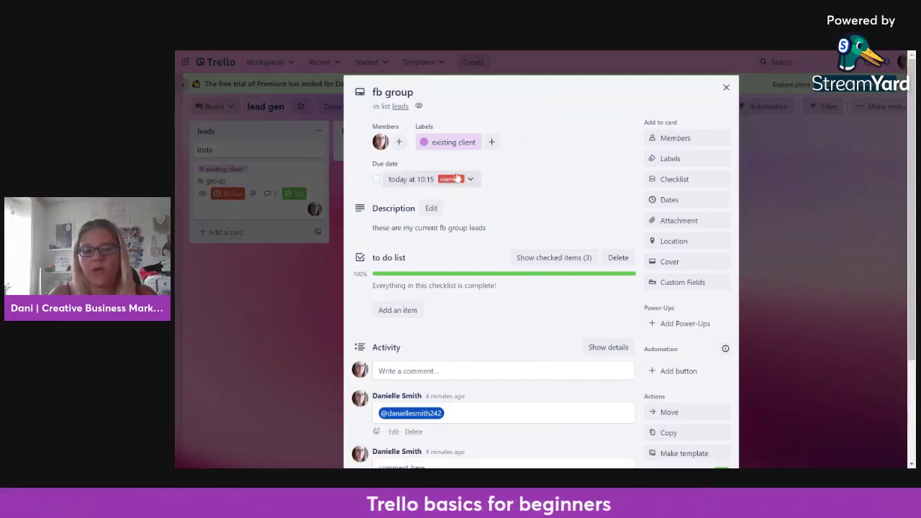
left_click(419, 180)
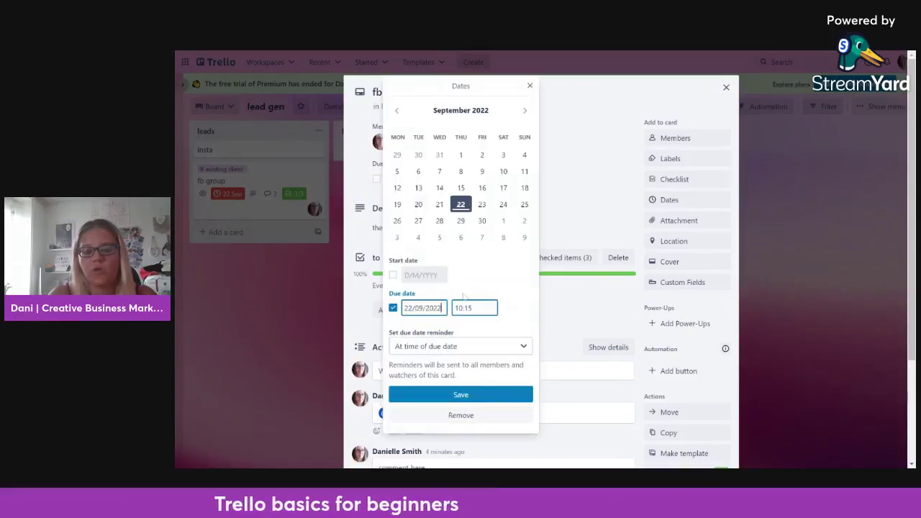
key("BackSpace")
key("BackSpace")
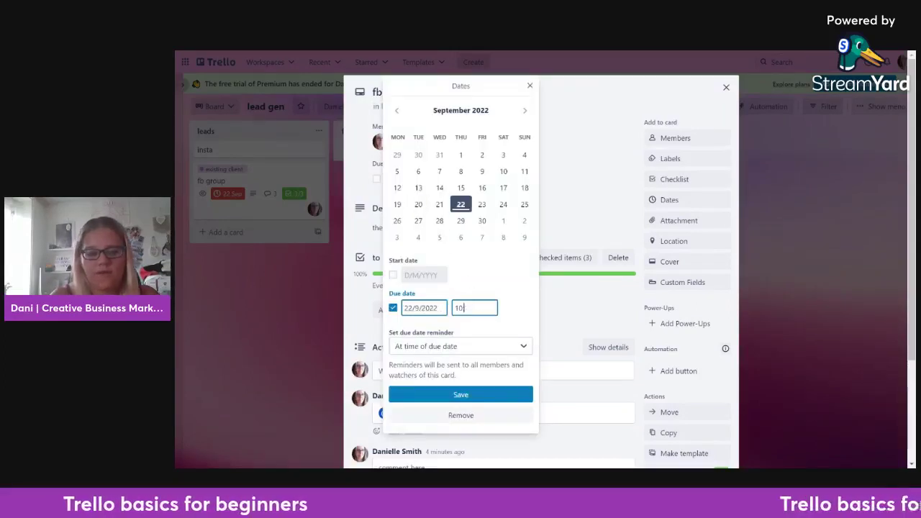
type("25")
left_click(489, 394)
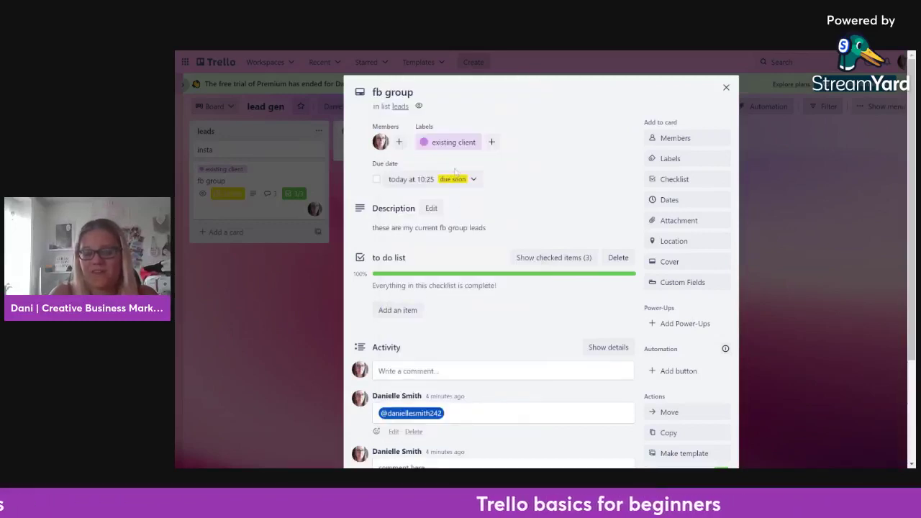
left_click(727, 88)
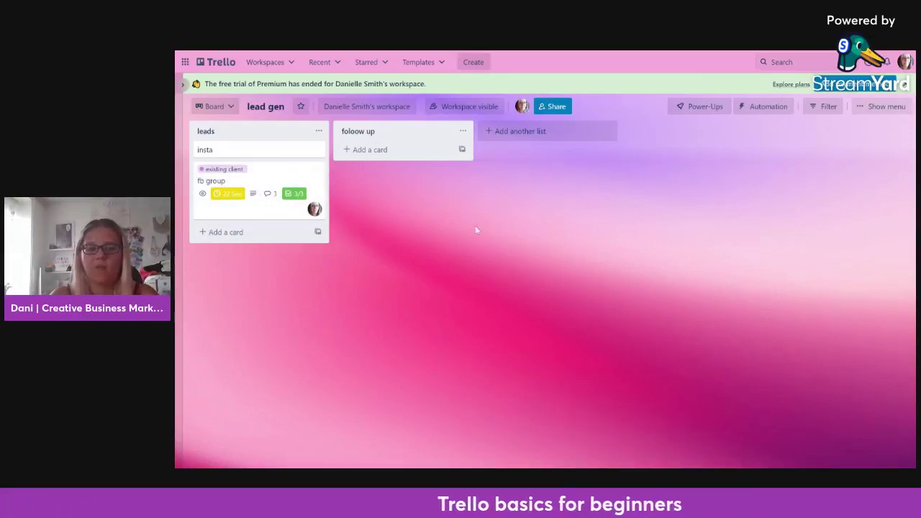
Look over the attachment sources available for the fb group card, and close the card
left_click(280, 177)
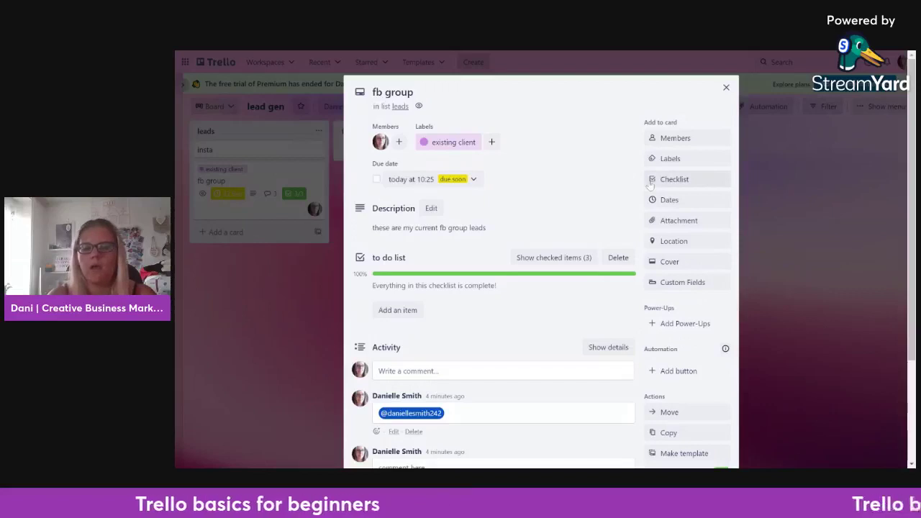
left_click(679, 220)
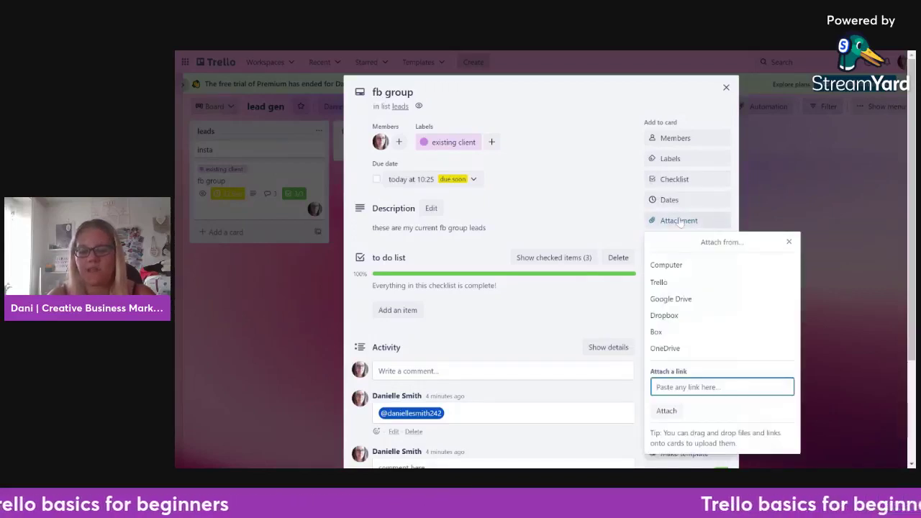
left_click(726, 87)
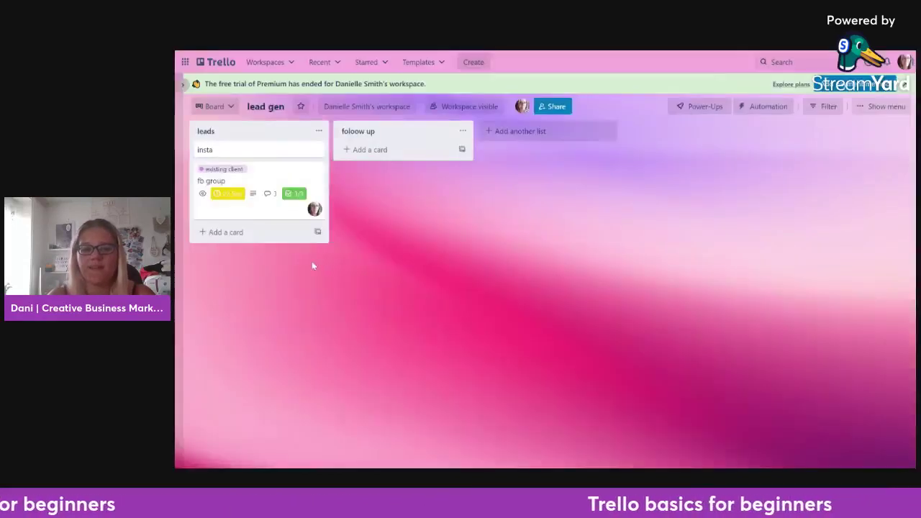
Attach the image The Success Supplement (1).png from the computer to the insta card
left_click(302, 153)
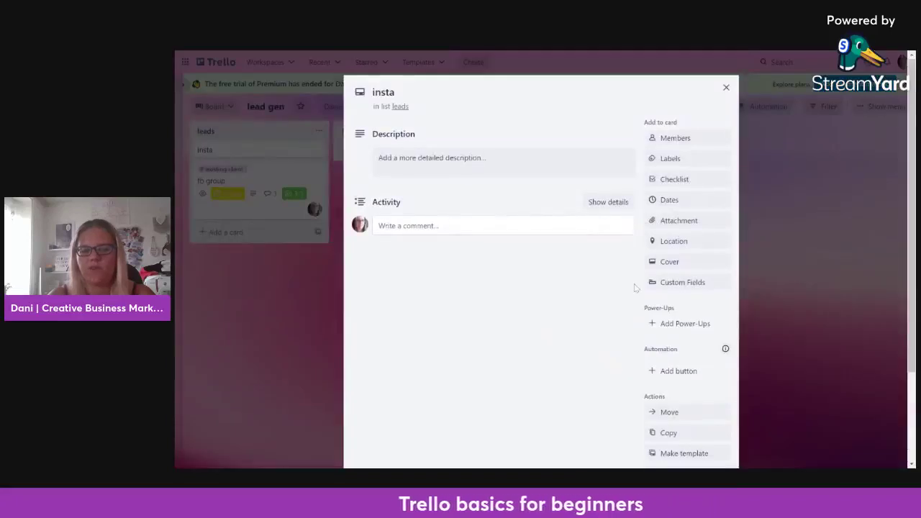
left_click(680, 221)
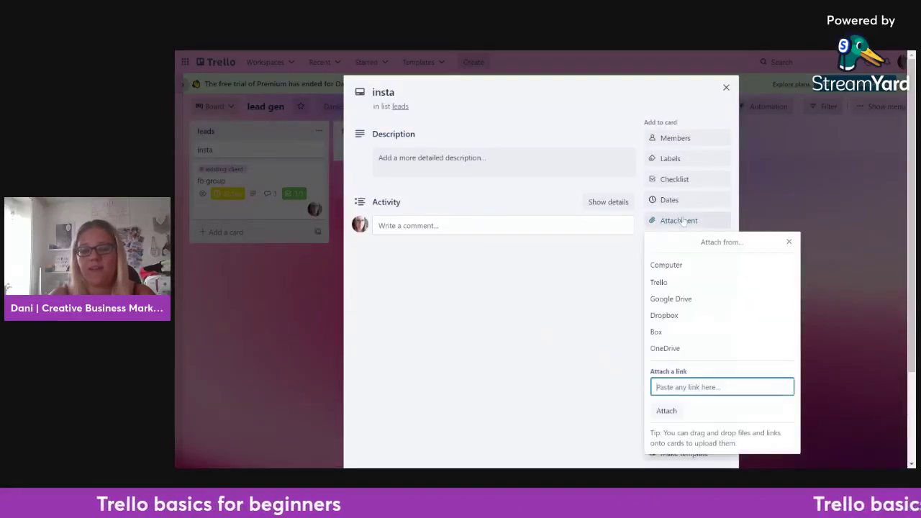
left_click(666, 266)
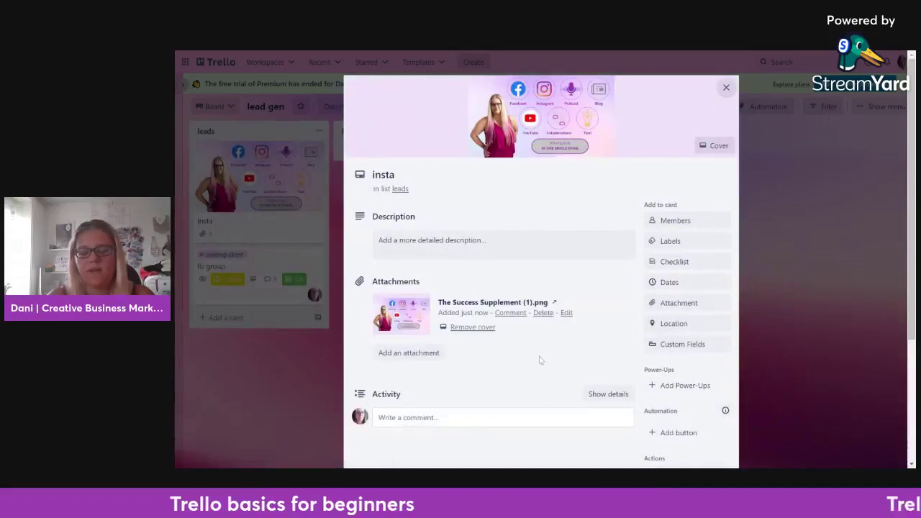
Look over the Trello cards and boards that can be attached to the insta card, and close the card without attaching one
left_click(672, 303)
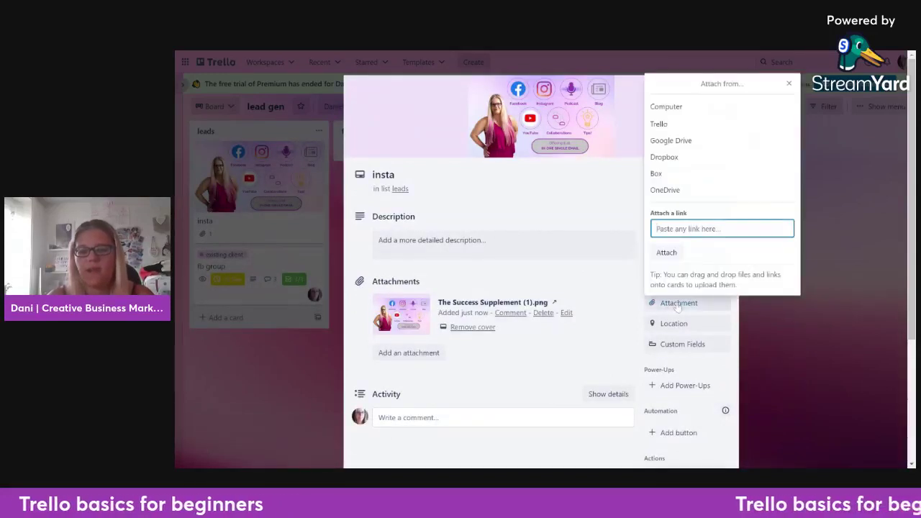
left_click(669, 126)
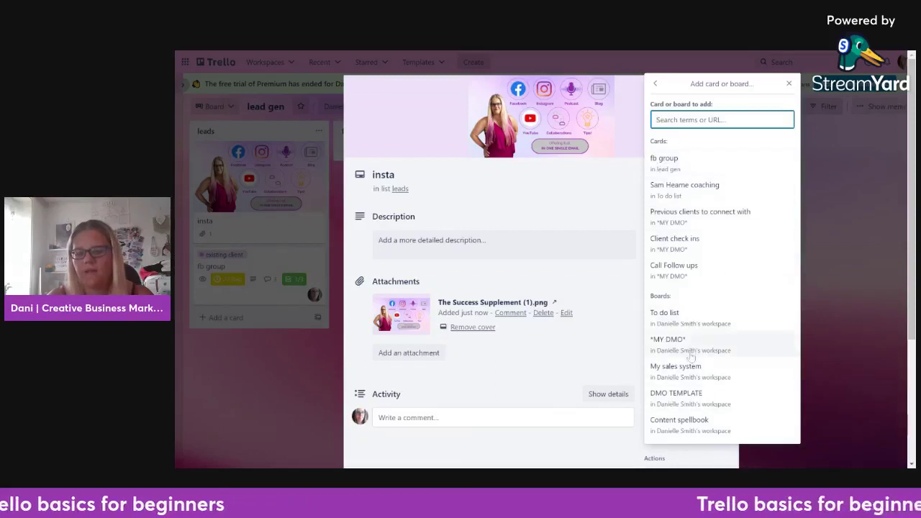
left_click(656, 85)
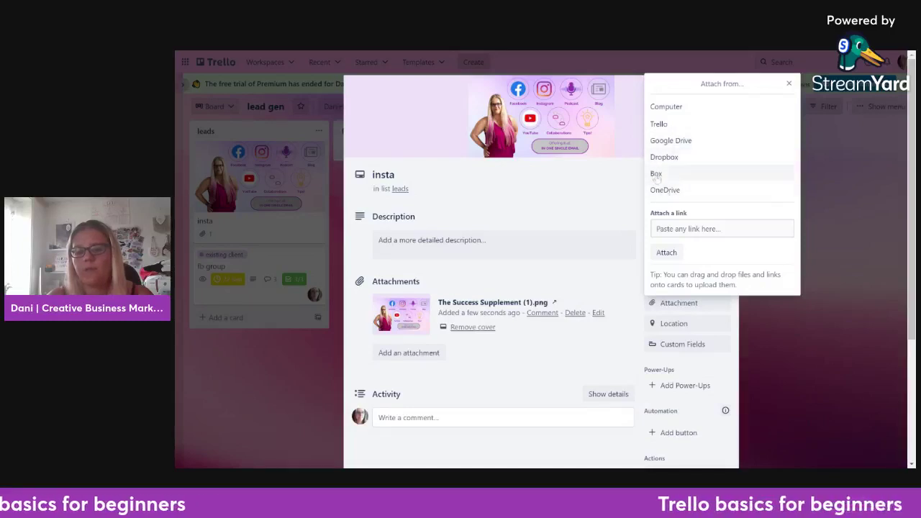
left_click(628, 200)
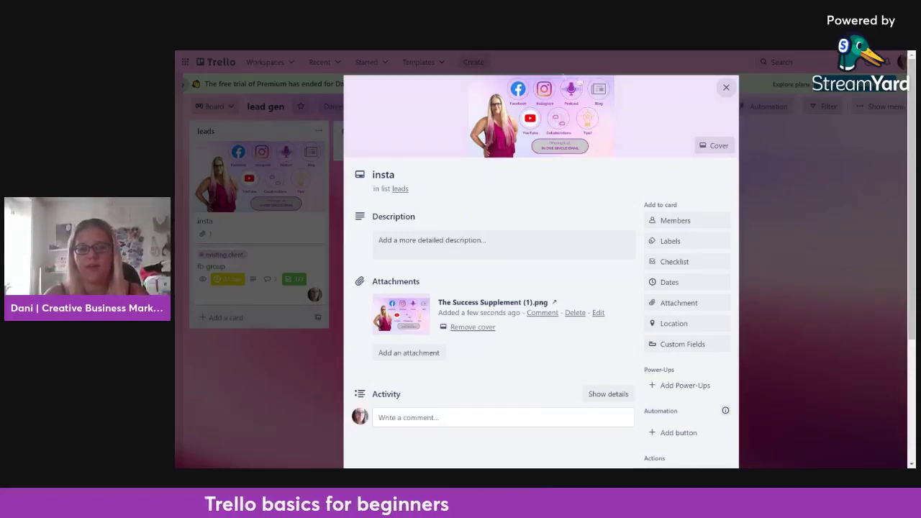
left_click(726, 87)
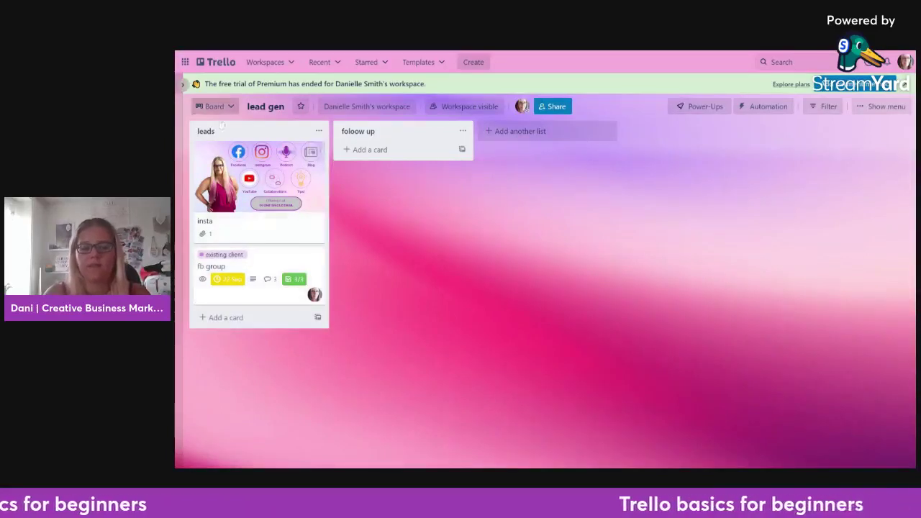
Remove the attached image as the insta card's cover, keeping the attachment, and close the card
left_click(245, 181)
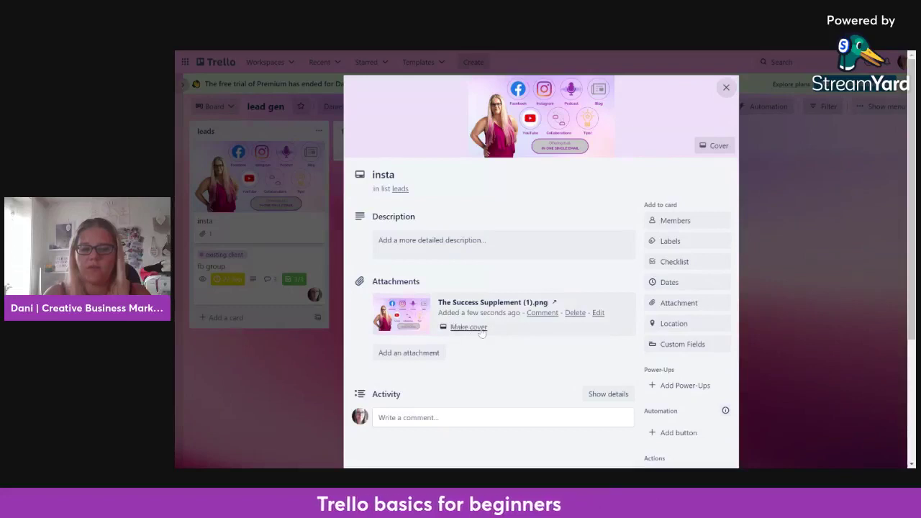
left_click(480, 328)
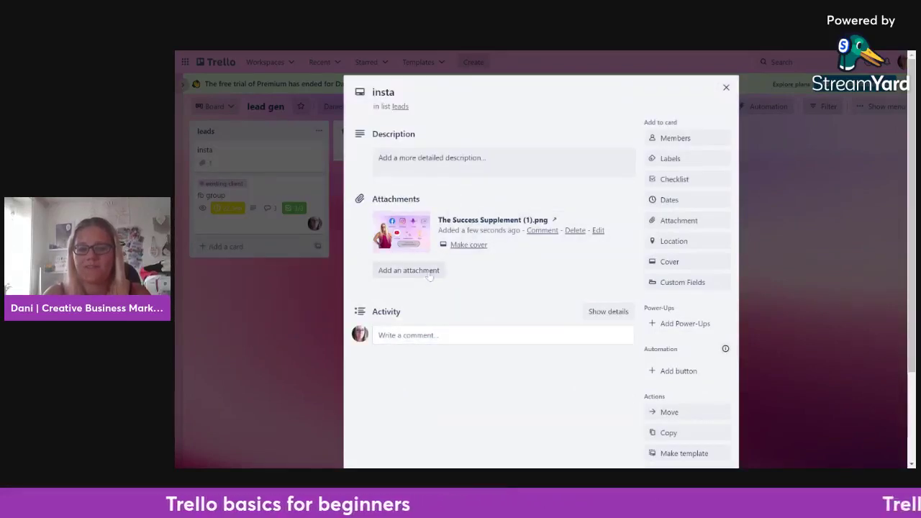
left_click(726, 87)
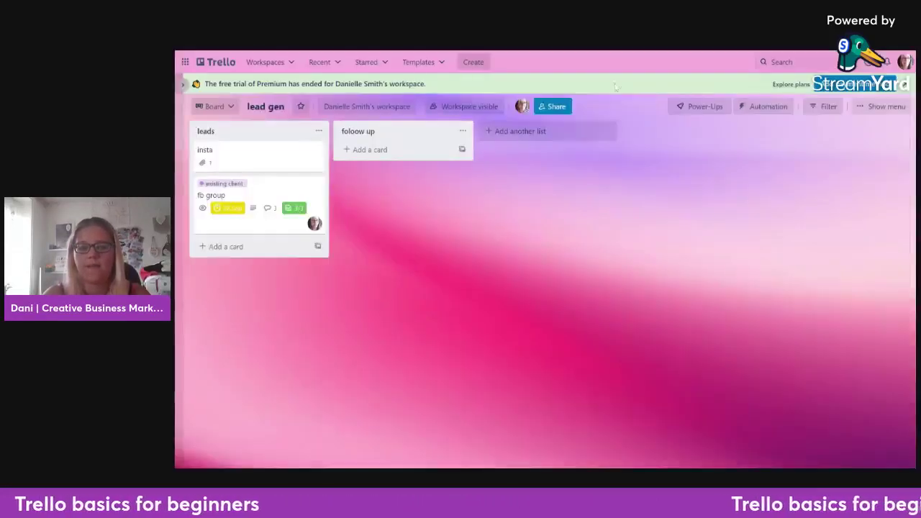
Try a pink cover on the insta card, change it to purple, and return to the board
left_click(281, 168)
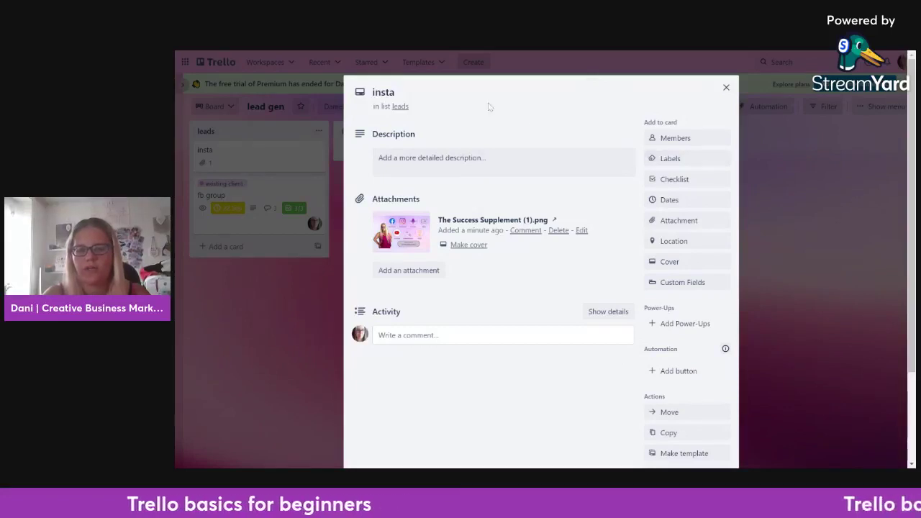
left_click(673, 261)
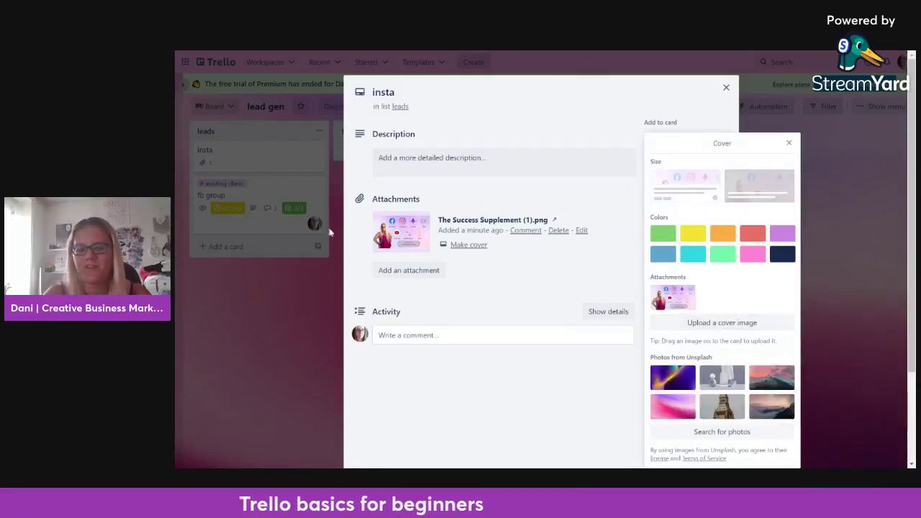
left_click(752, 253)
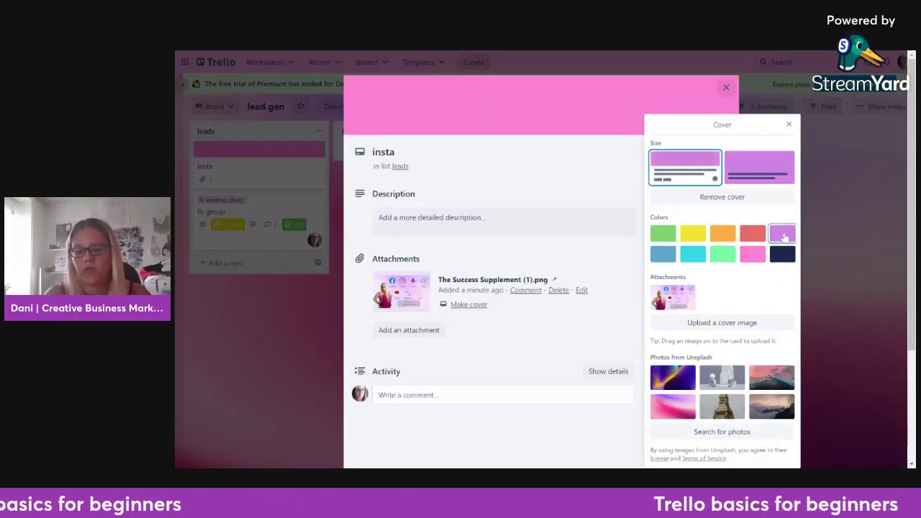
left_click(782, 234)
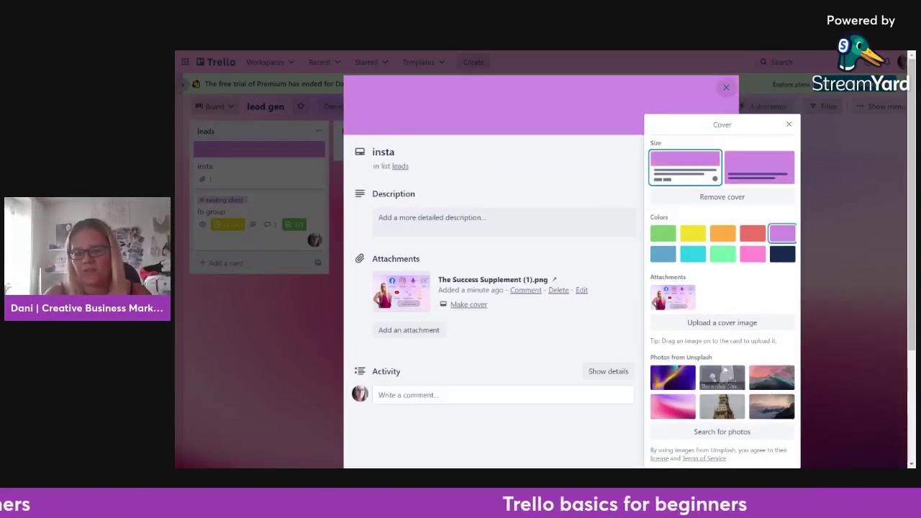
left_click(538, 334)
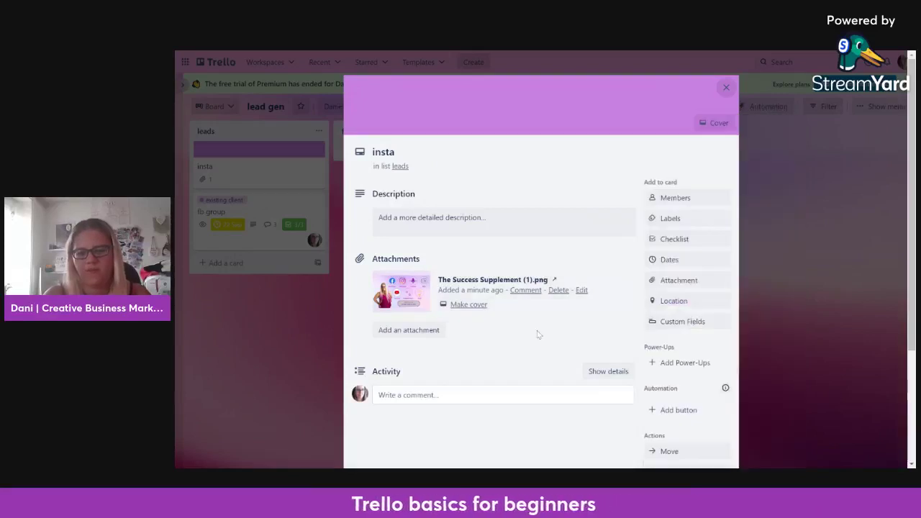
left_click(726, 88)
left_click_drag(726, 87, 252, 148)
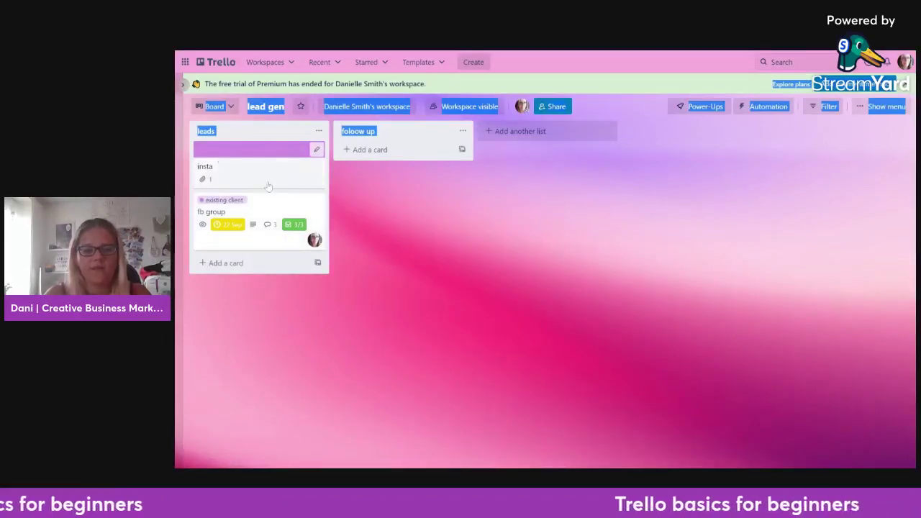
left_click(250, 172)
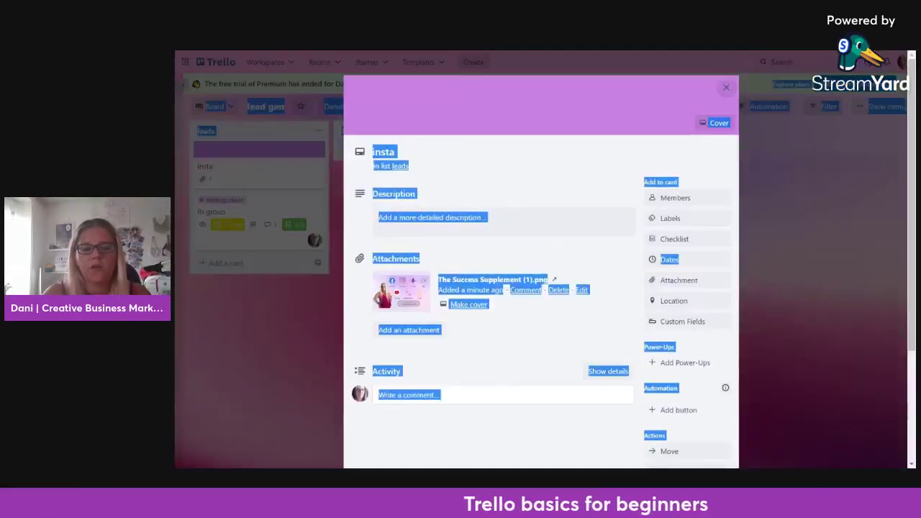
left_click(726, 87)
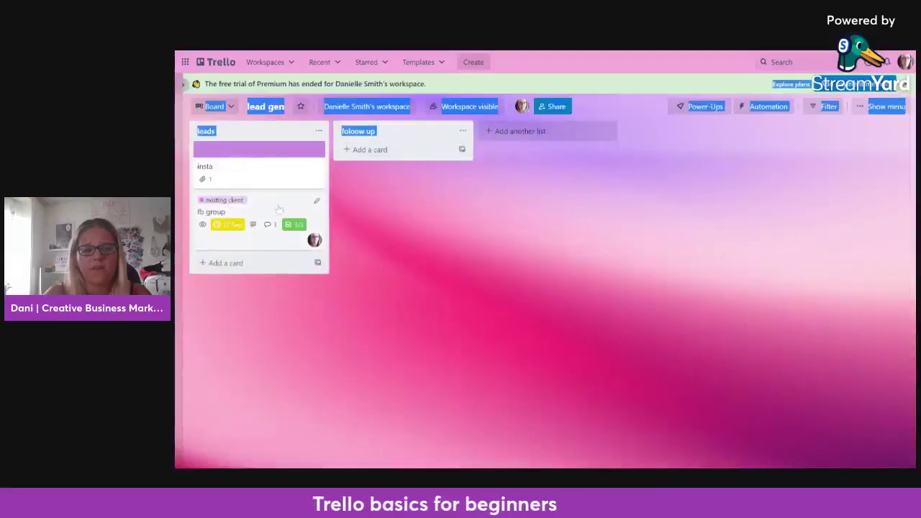
Switch the insta card's cover to the full-card size with the title on the colour, and close the card
left_click(248, 173)
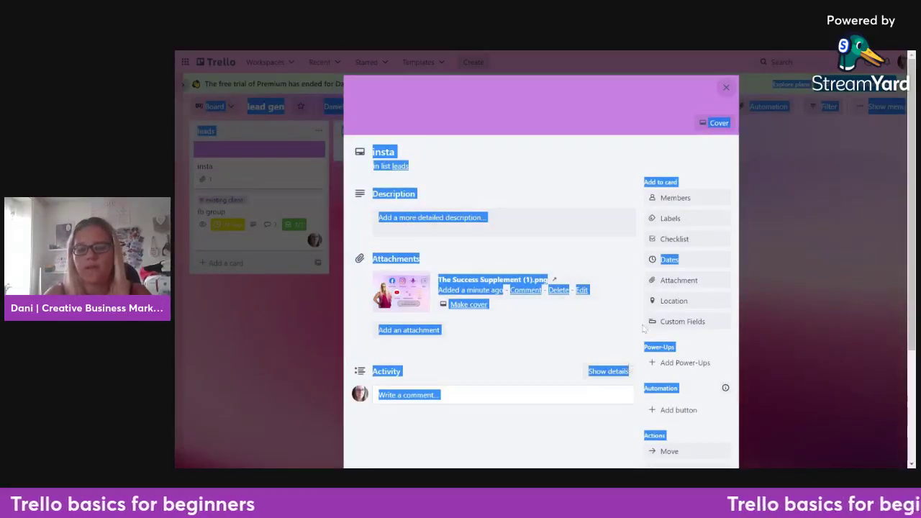
left_click(717, 122)
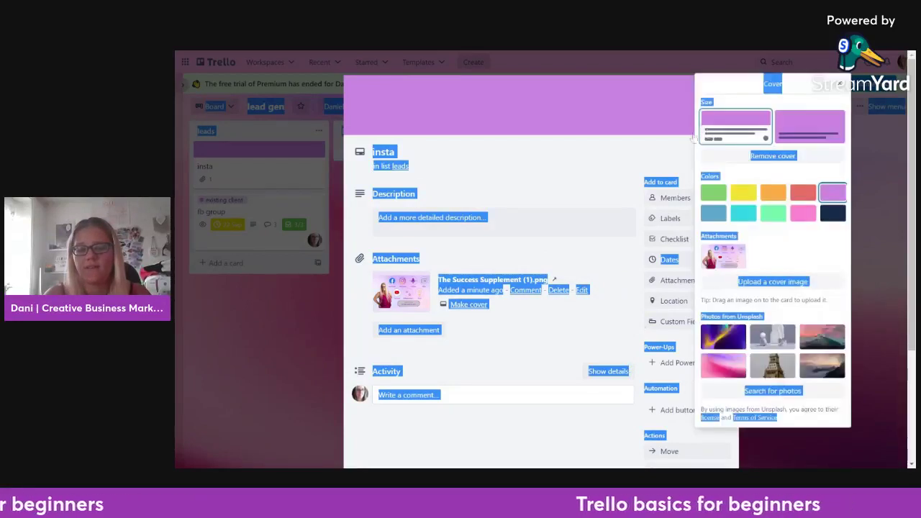
left_click(691, 149)
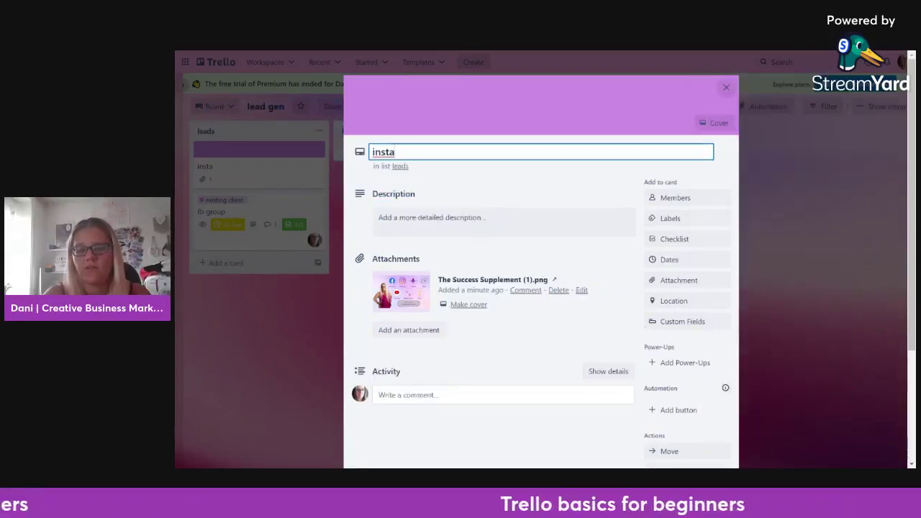
left_click(720, 122)
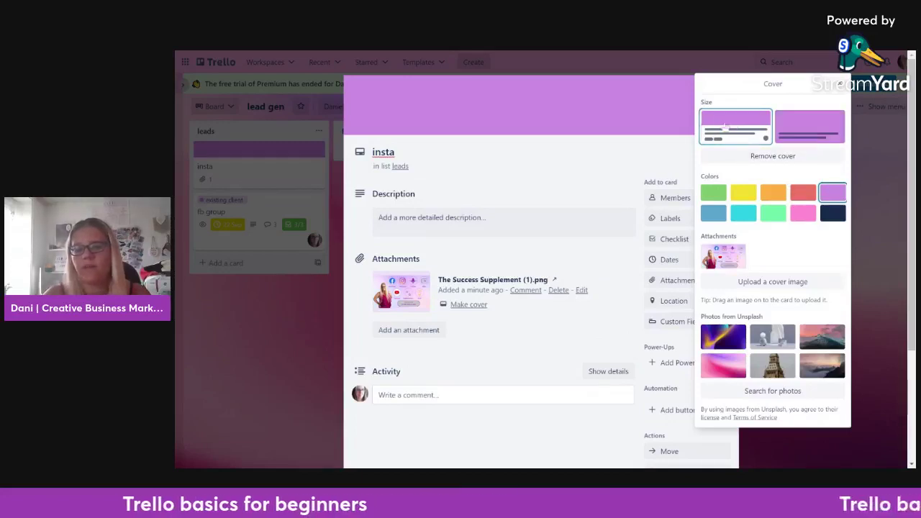
left_click(794, 136)
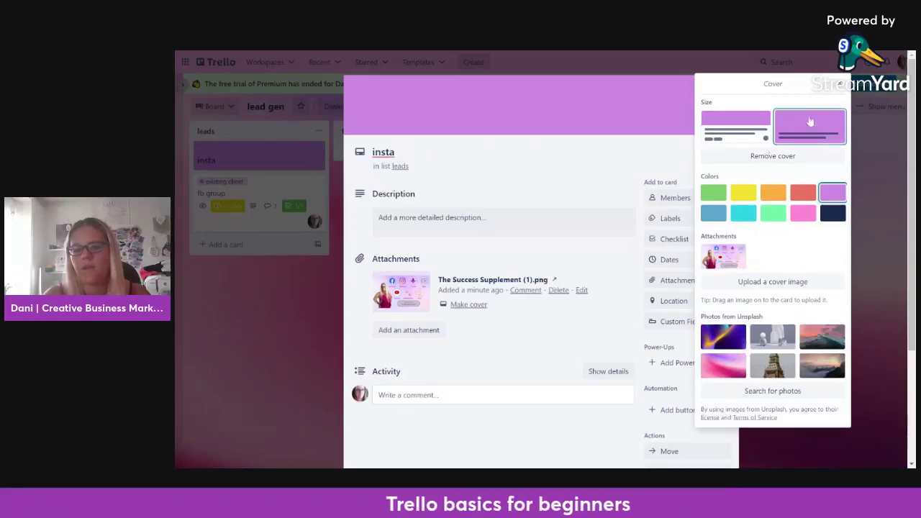
left_click(600, 204)
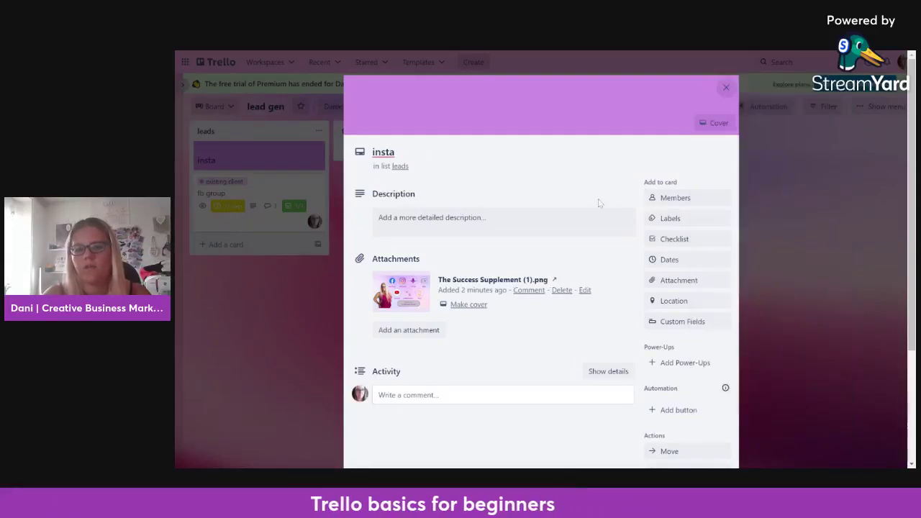
left_click(723, 87)
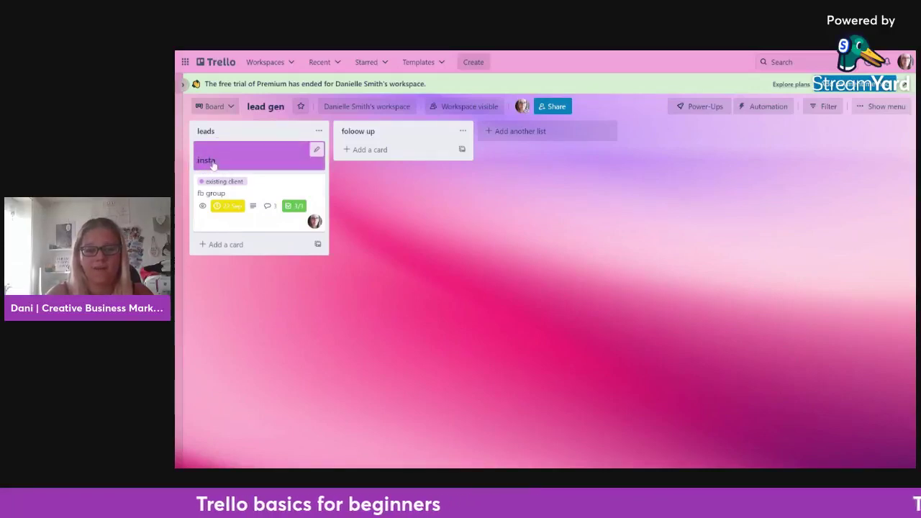
Give the fb group card a purple cover in the full-card size, and close the card
left_click(265, 200)
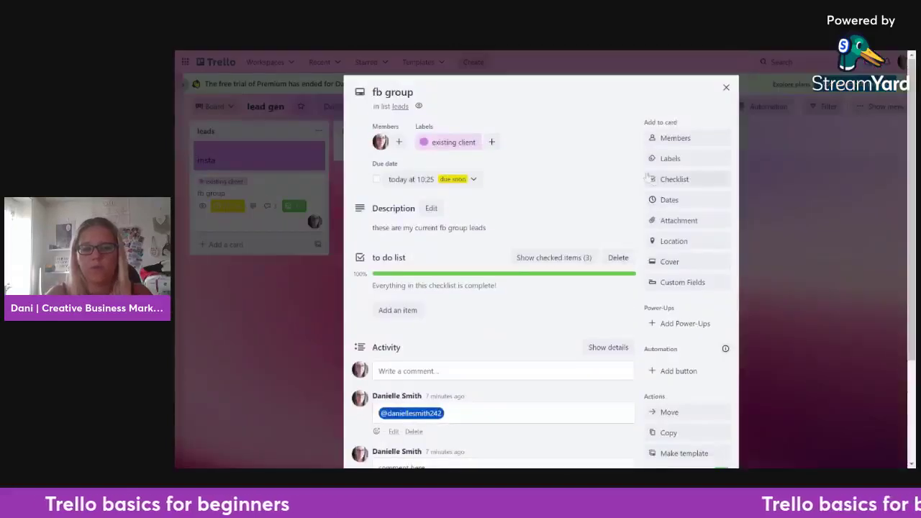
left_click(673, 262)
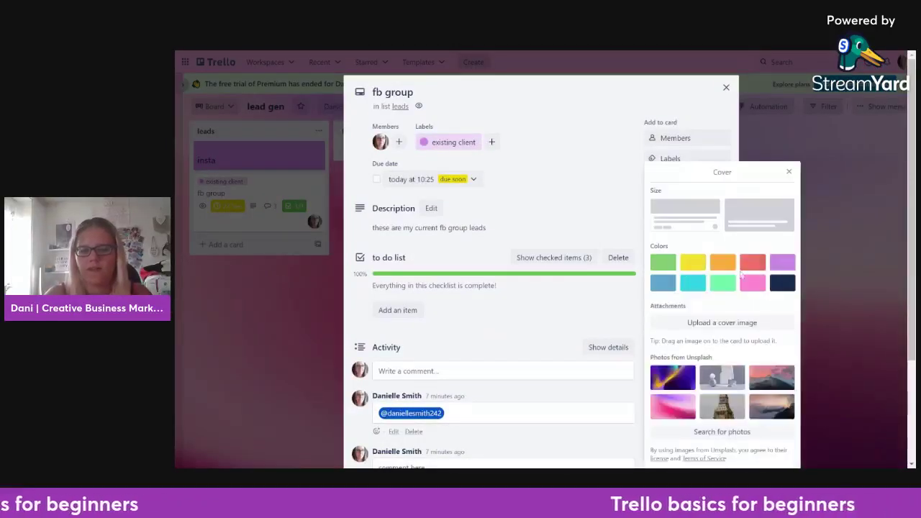
left_click(782, 261)
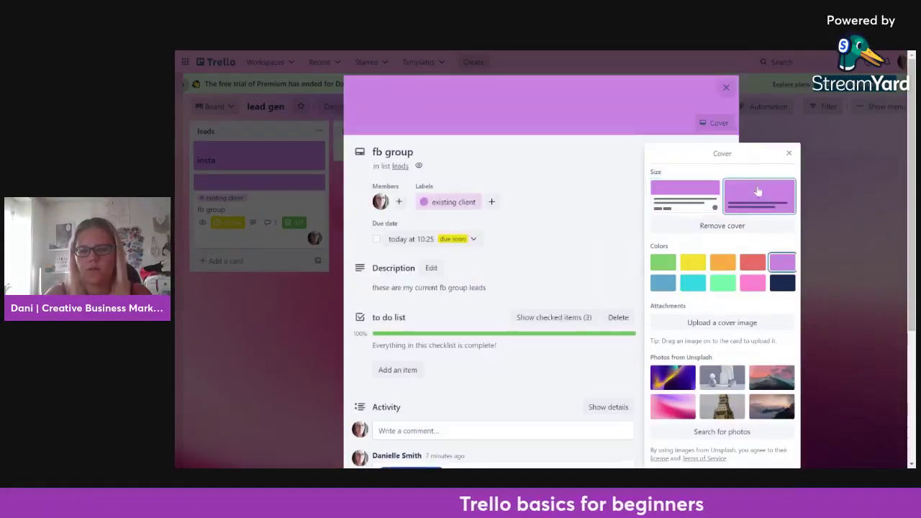
left_click(758, 190)
left_click(657, 119)
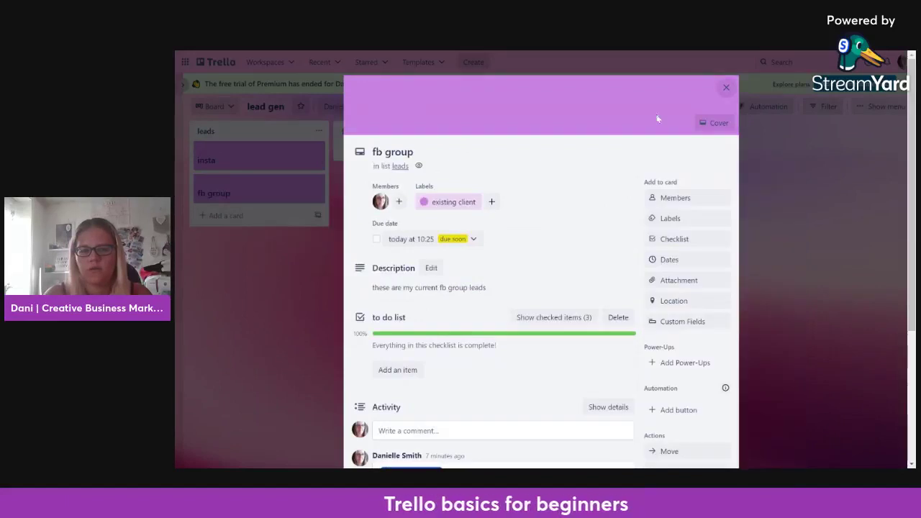
left_click(725, 87)
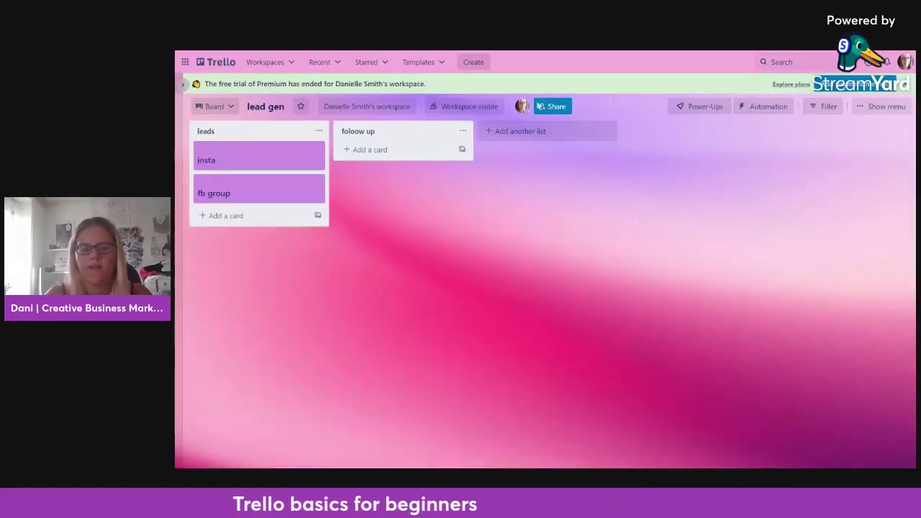
Look over the fb group card's actions and the destination options for moving it, without moving the card
left_click(242, 195)
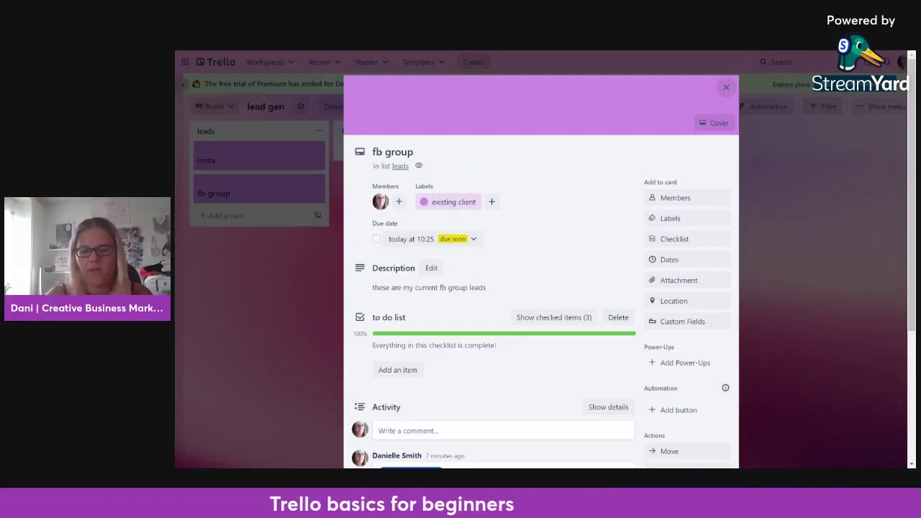
scroll(878, 190, "down", 3)
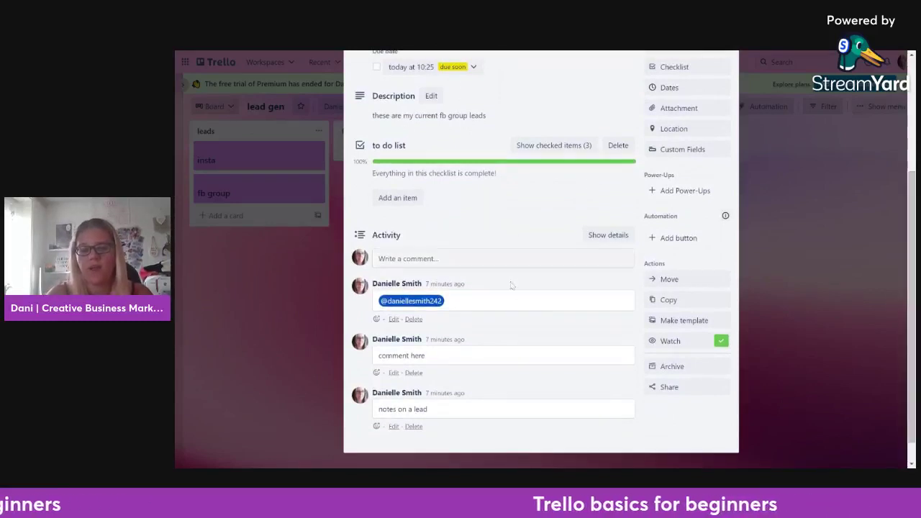
left_click(665, 287)
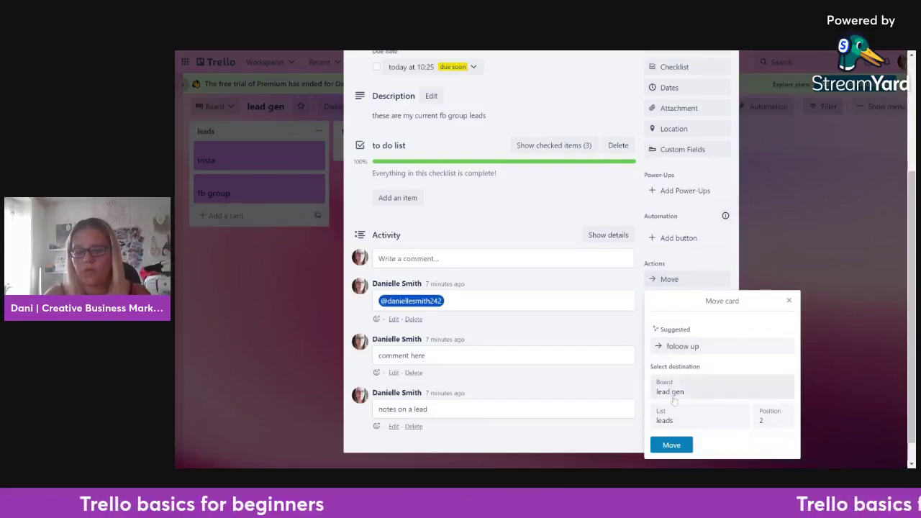
left_click(792, 145)
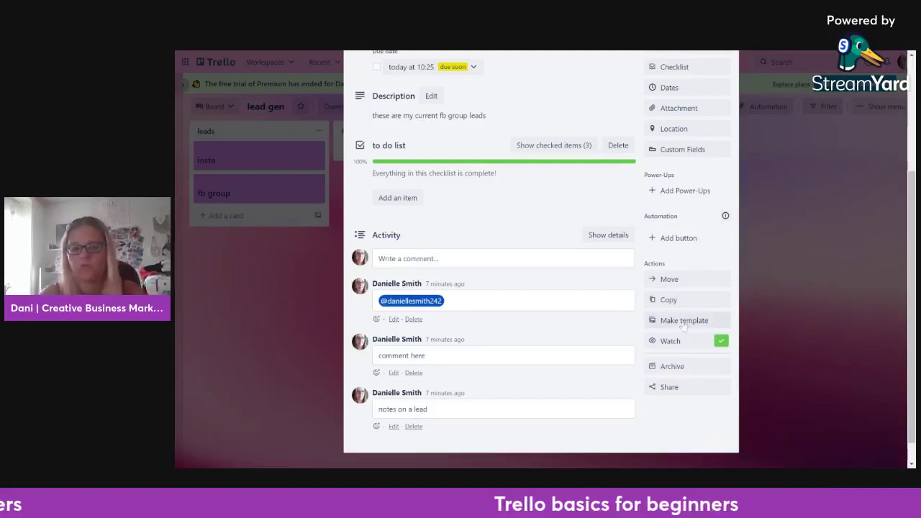
Check moving the fb group card to the *MY DMO* board's Marketing Messaging list, and dismiss the move options
left_click(666, 282)
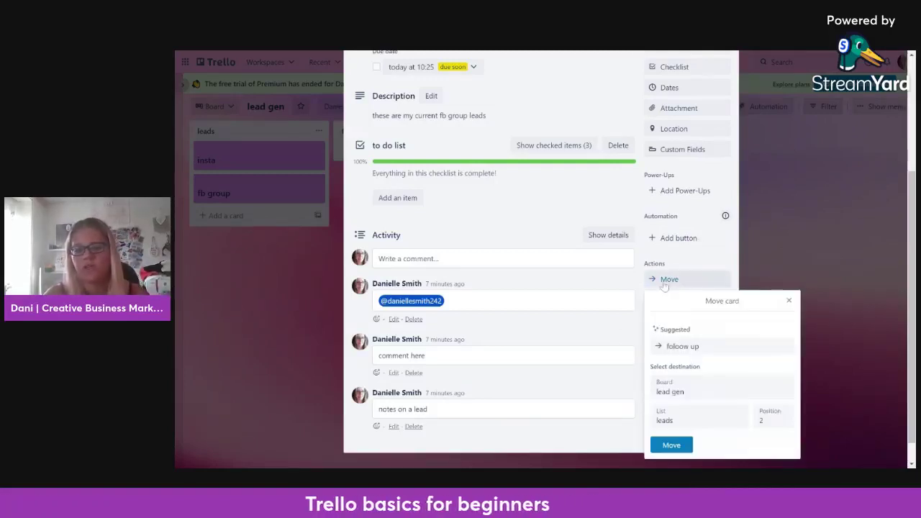
left_click(693, 387)
left_click(698, 412)
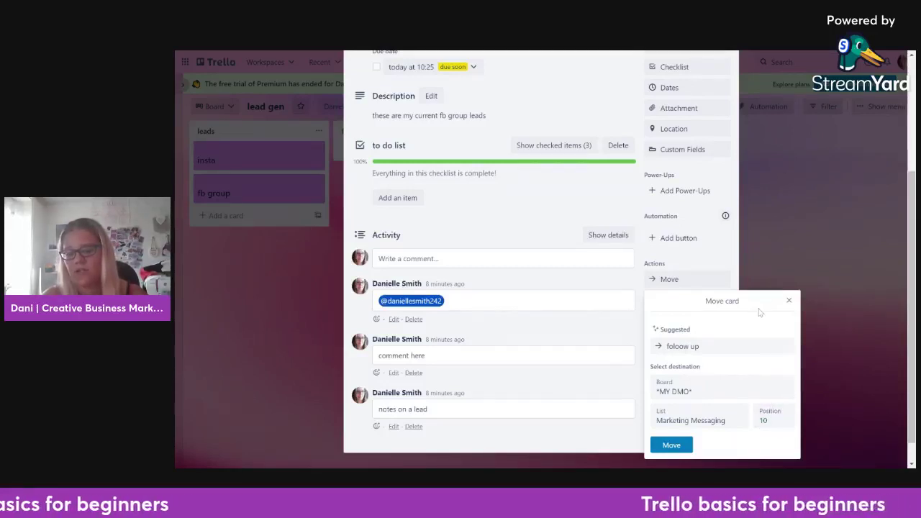
key("Escape")
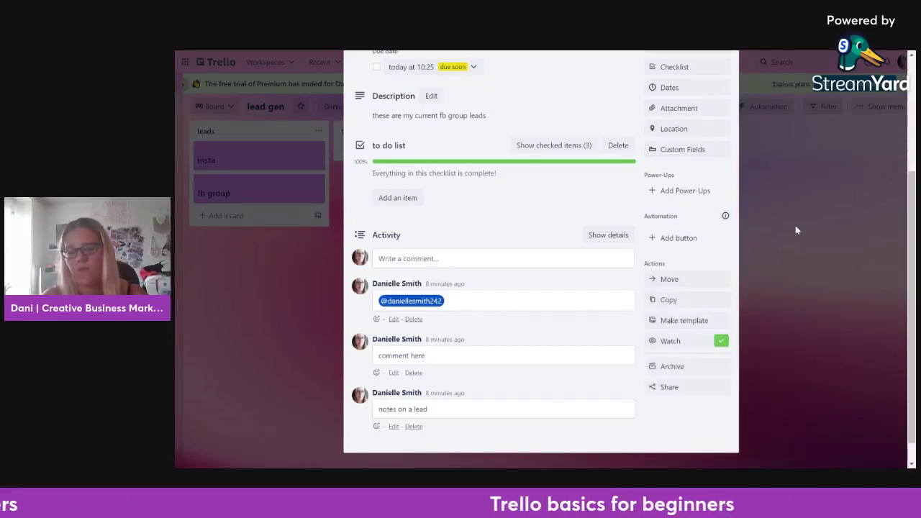
Look over the options for copying the fb group card without creating a copy, and close the card
left_click(652, 305)
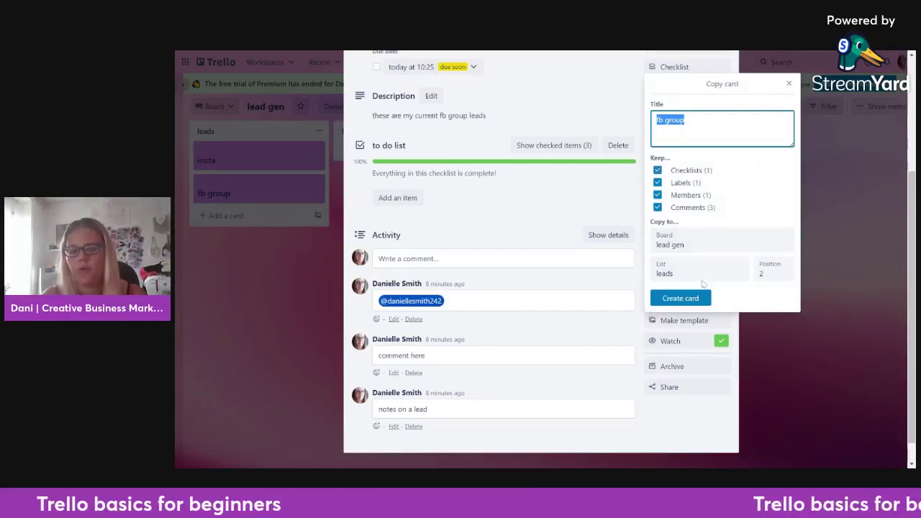
left_click(831, 397)
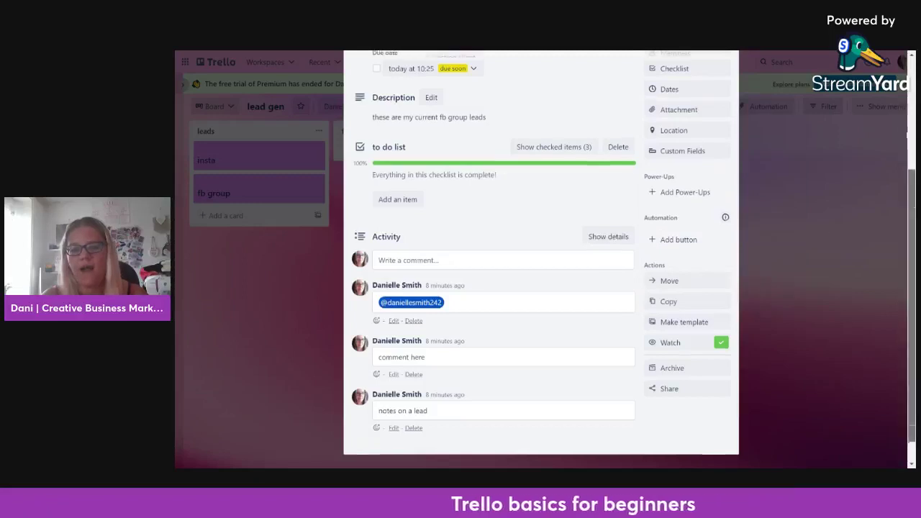
scroll(817, 70, "up", 3)
left_click(722, 88)
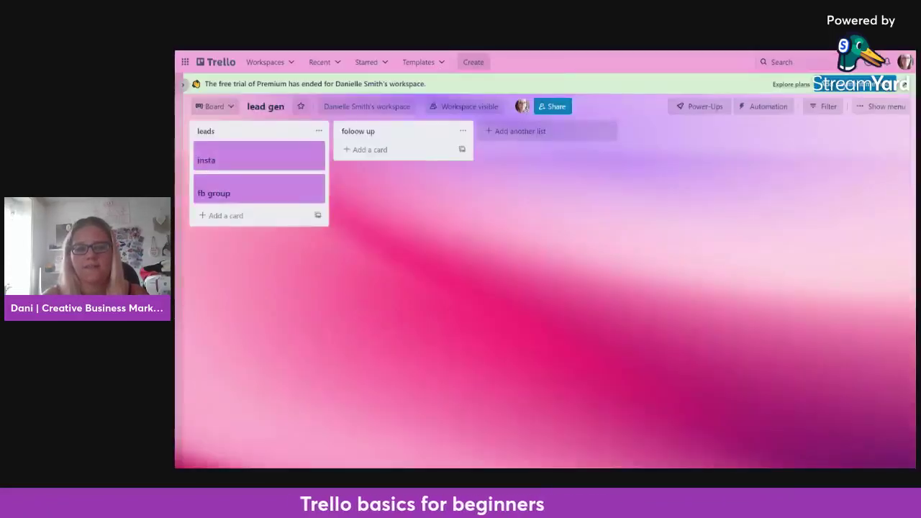
Copy the leads list with its cards, keeping the name leads
left_click(319, 132)
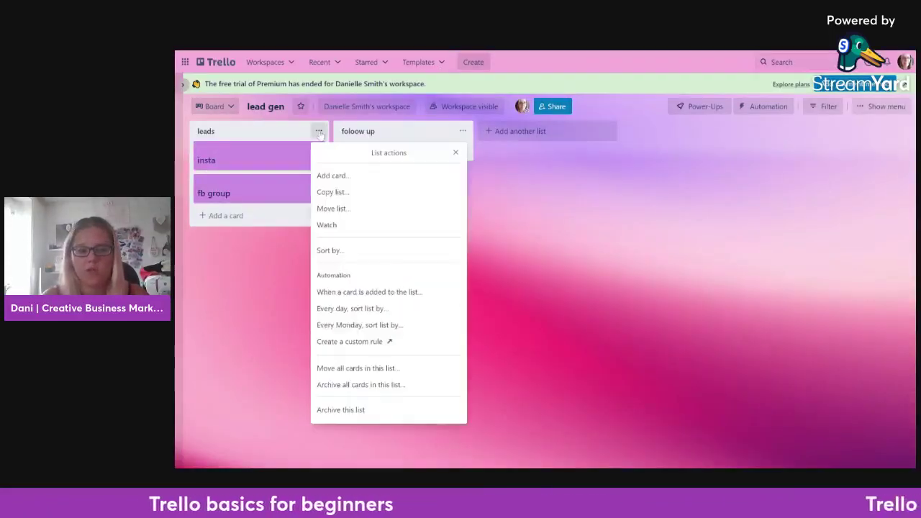
left_click(344, 192)
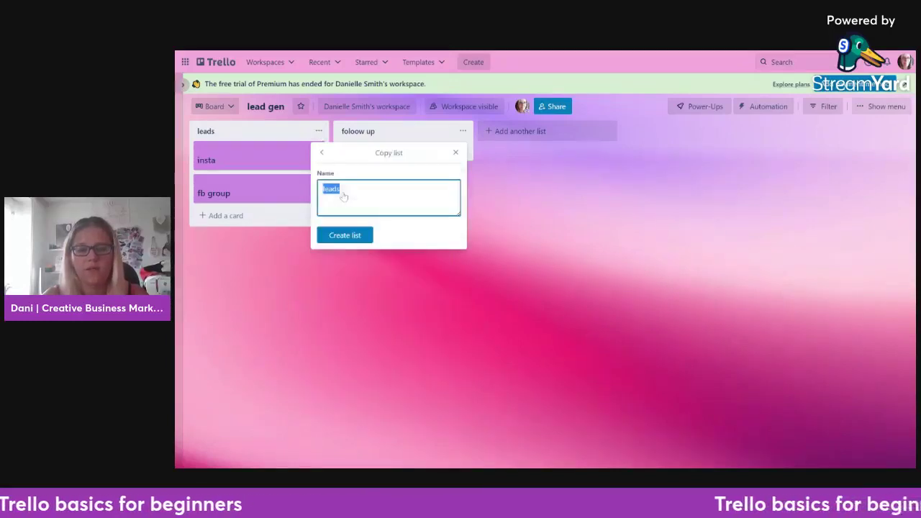
left_click(352, 234)
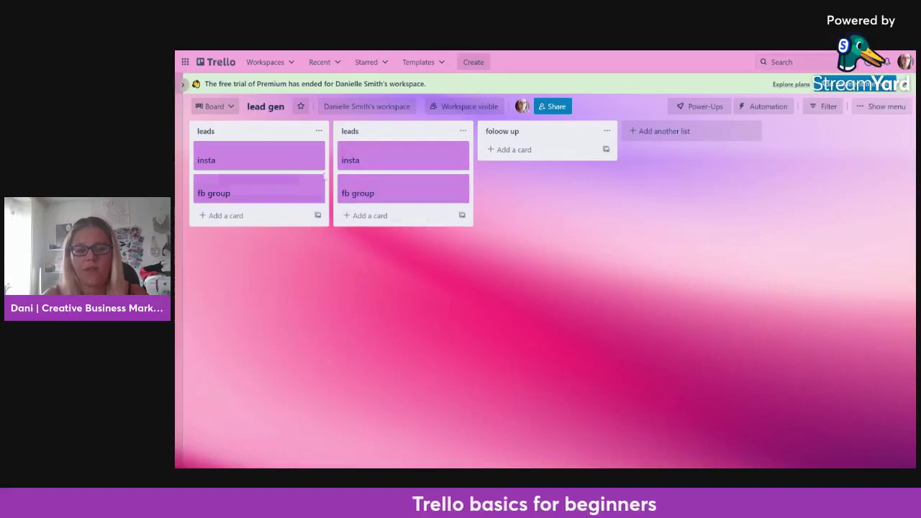
View the board and position options for moving the copied leads list, and leave without moving it
left_click(464, 131)
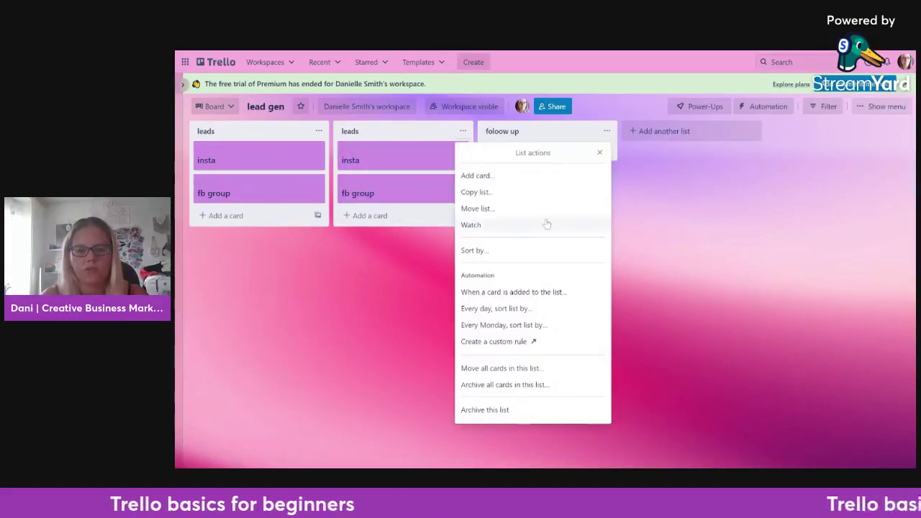
left_click(523, 209)
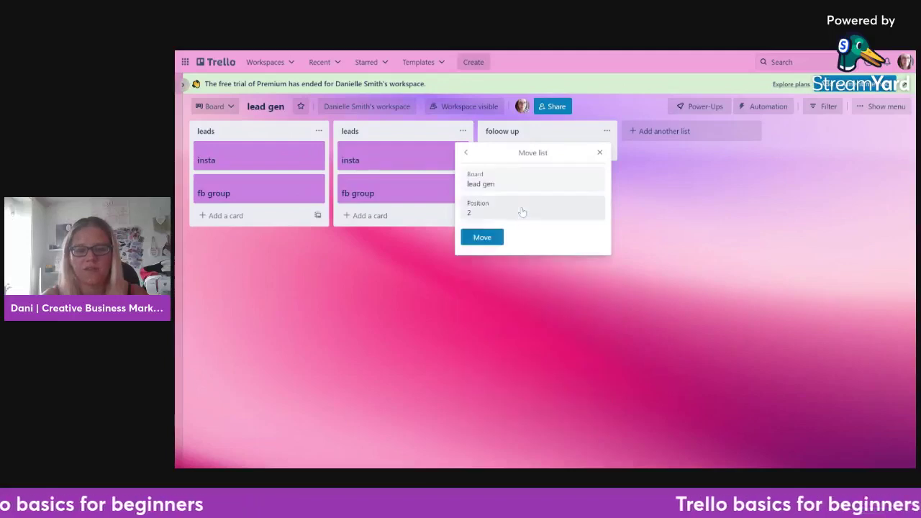
left_click(479, 366)
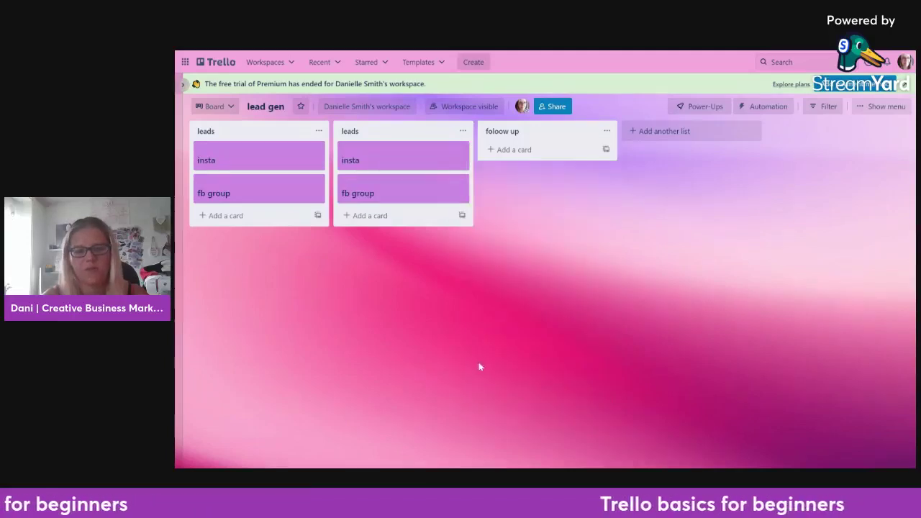
Draft a rule that moves cards added to foloow up to the top of a list on lead gen, and discard it
left_click(464, 132)
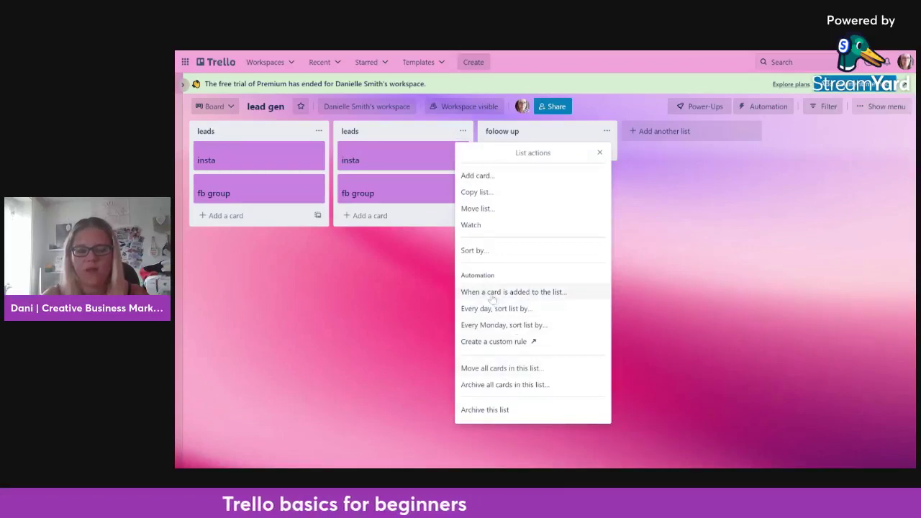
left_click(557, 292)
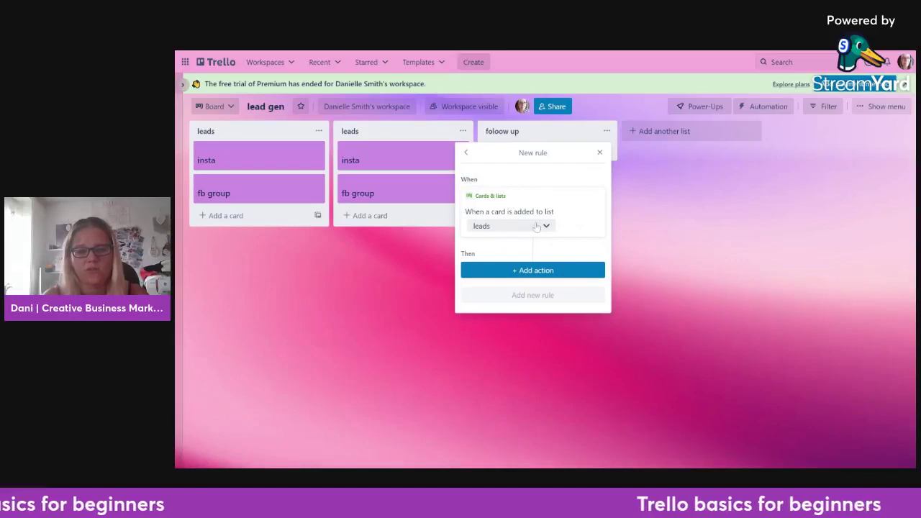
left_click(512, 226)
left_click(503, 279)
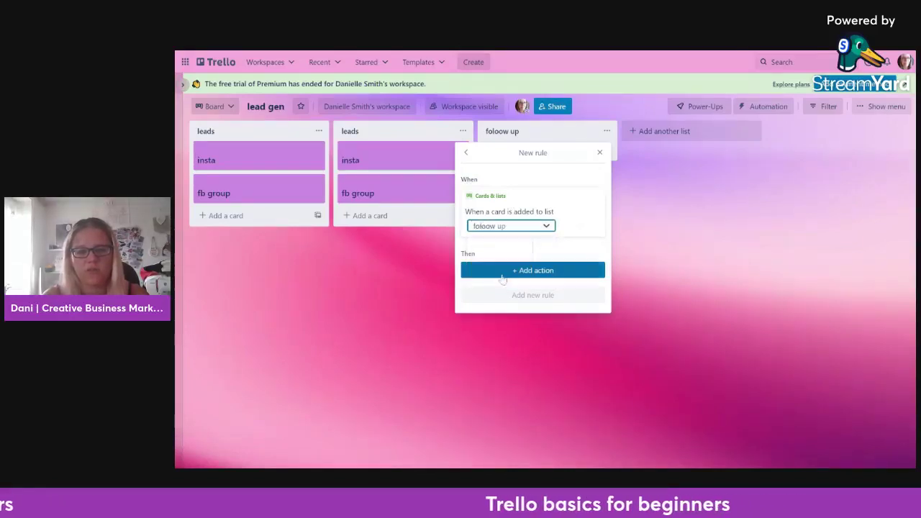
left_click(538, 270)
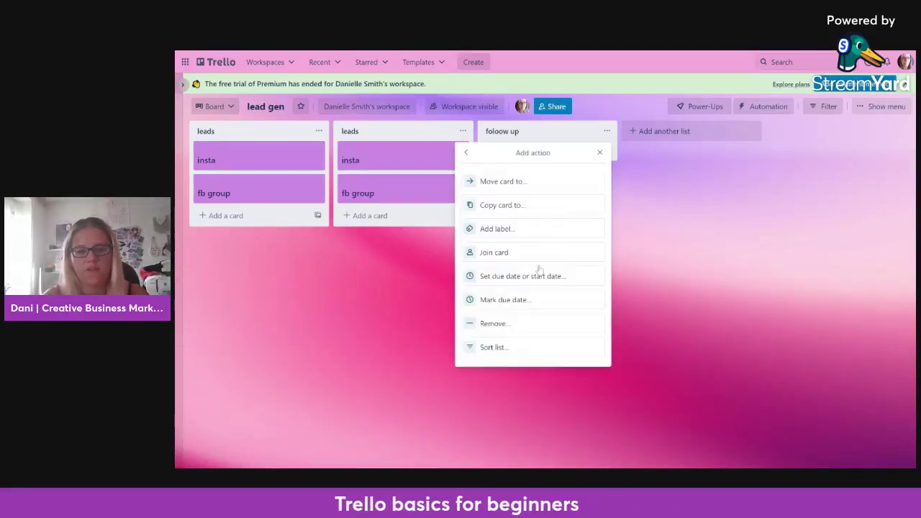
left_click(521, 187)
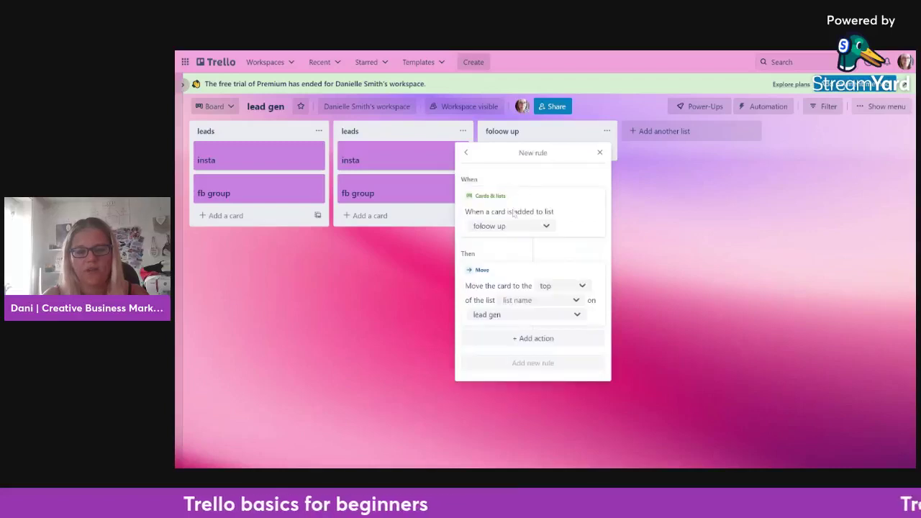
left_click(654, 216)
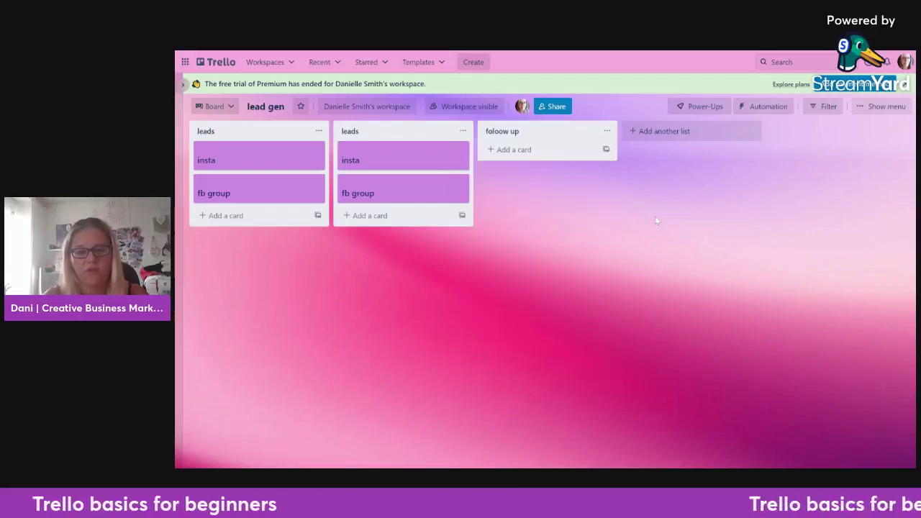
left_click(463, 131)
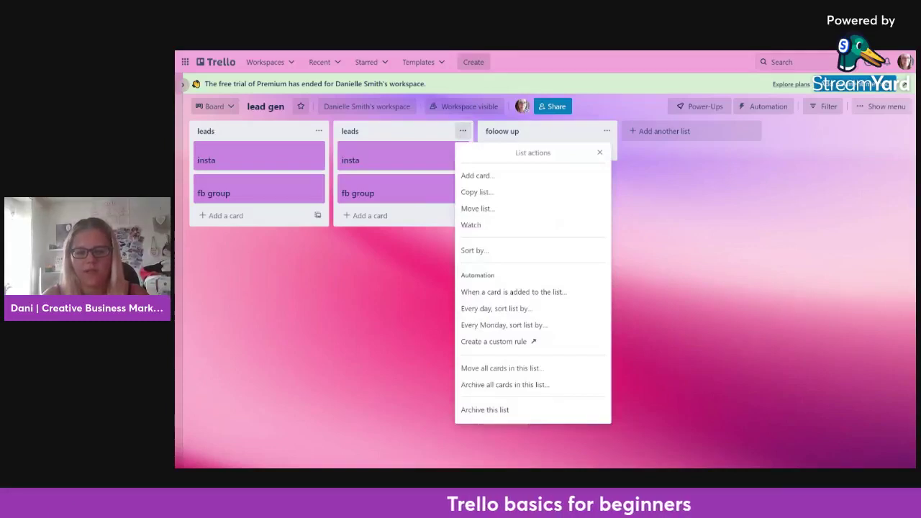
left_click(369, 297)
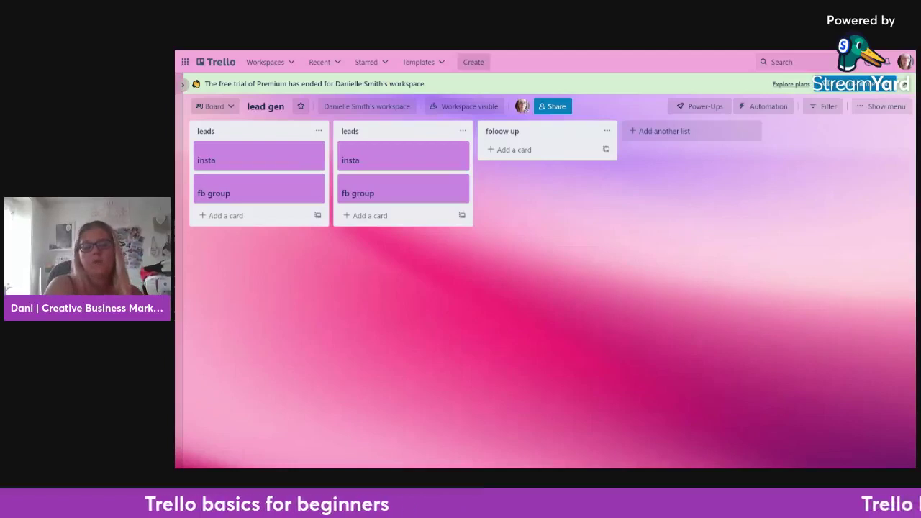
Archive the insta card in the first leads list and permanently delete it
left_click(266, 158)
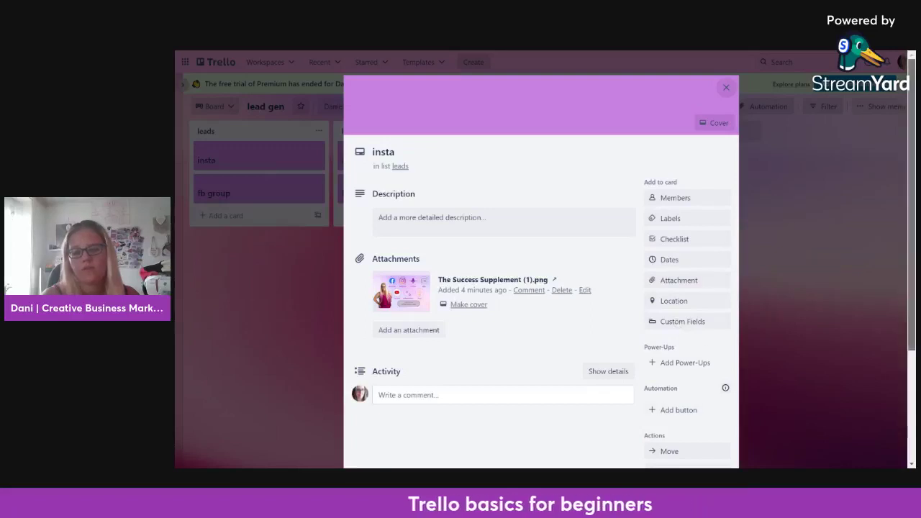
scroll(539, 252, "down", 3)
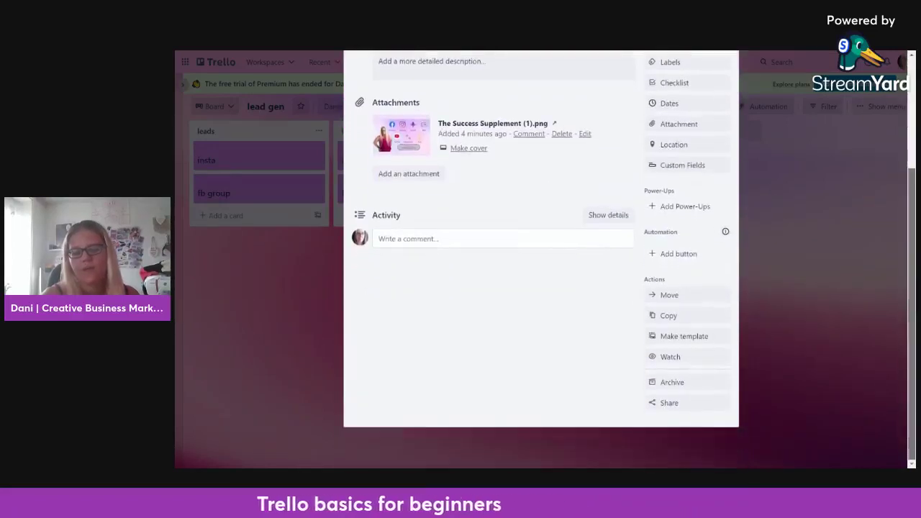
left_click(675, 384)
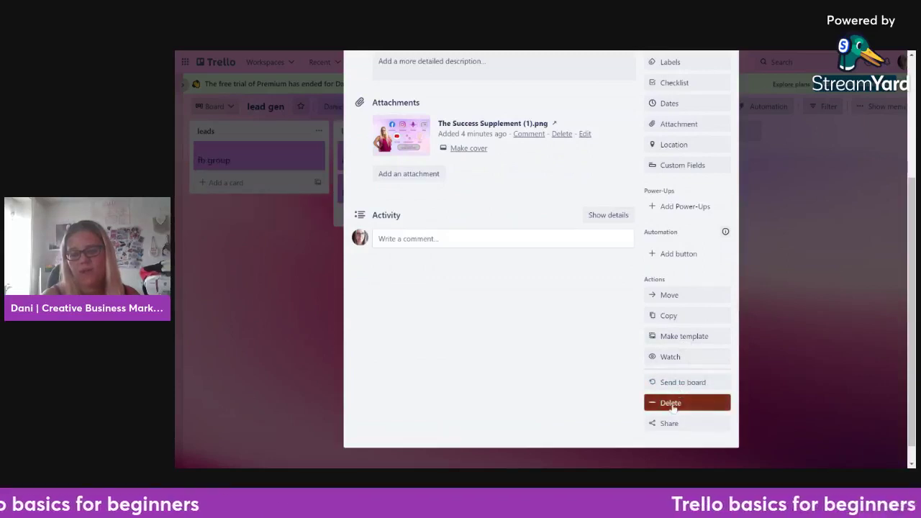
left_click(671, 403)
left_click(714, 380)
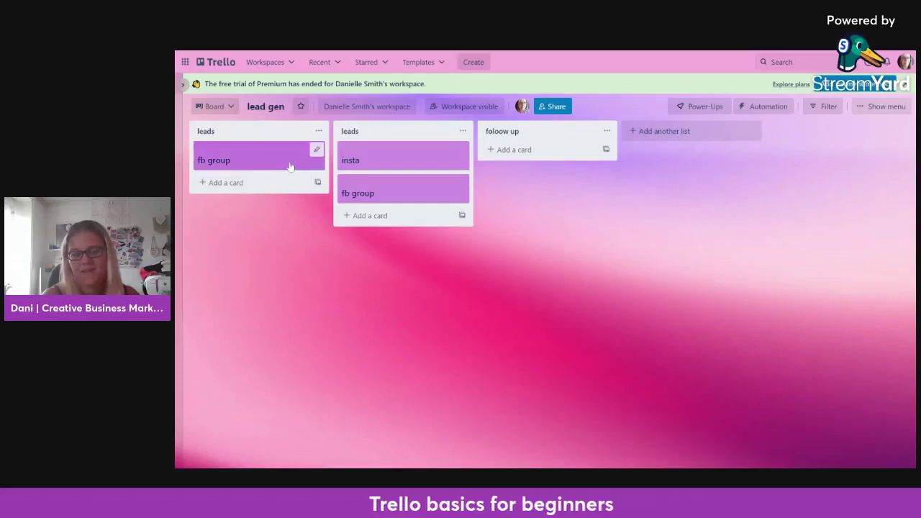
Archive the first leads list, and move the insta and fb group cards from the remaining leads list to foloow up
left_click(319, 131)
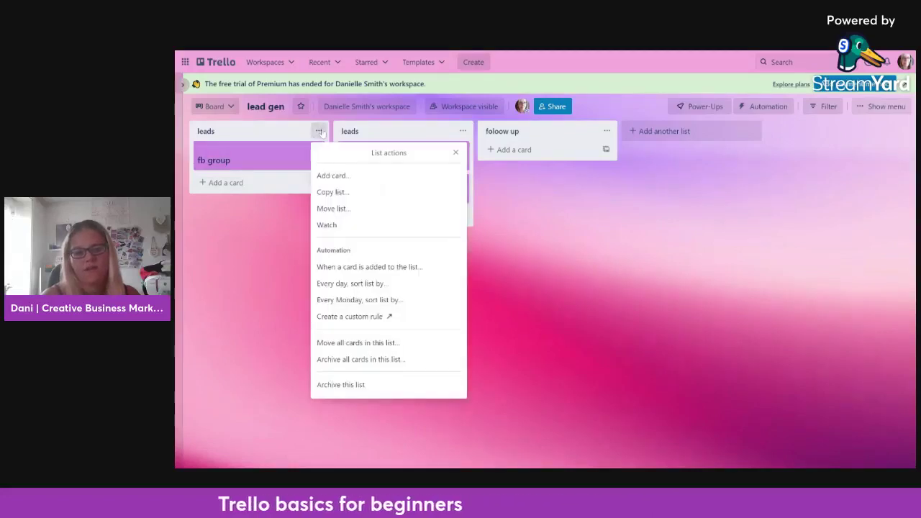
left_click(341, 383)
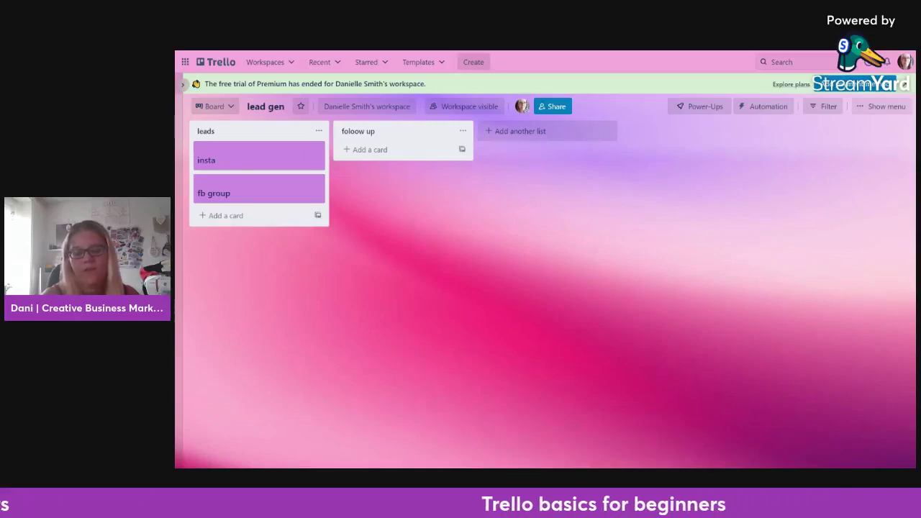
left_click_drag(248, 159, 391, 163)
left_click_drag(278, 158, 433, 172)
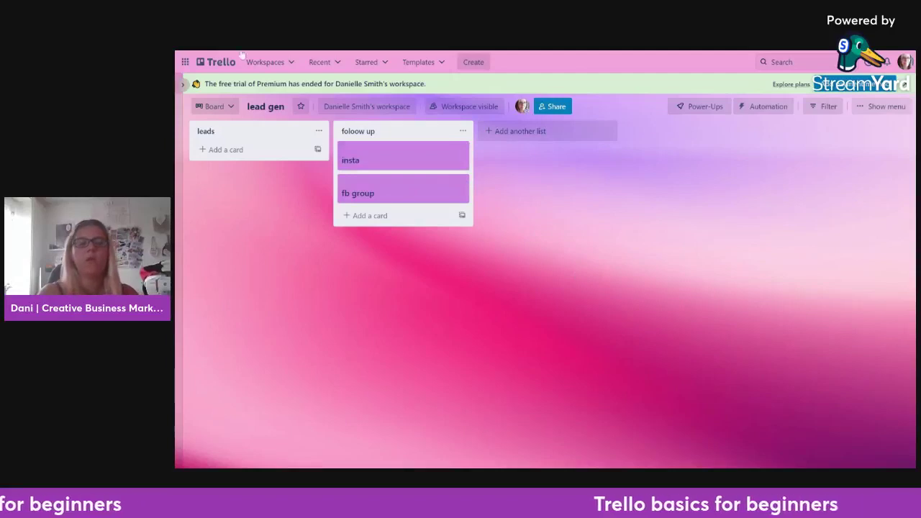
Open the To do list board and move the June content & plan overall strategy card from In progress to Complete
left_click(220, 66)
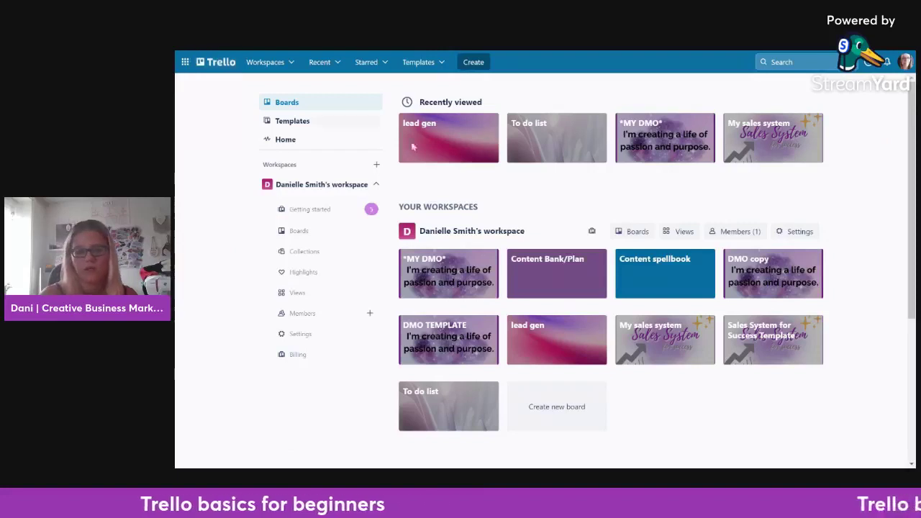
left_click(536, 157)
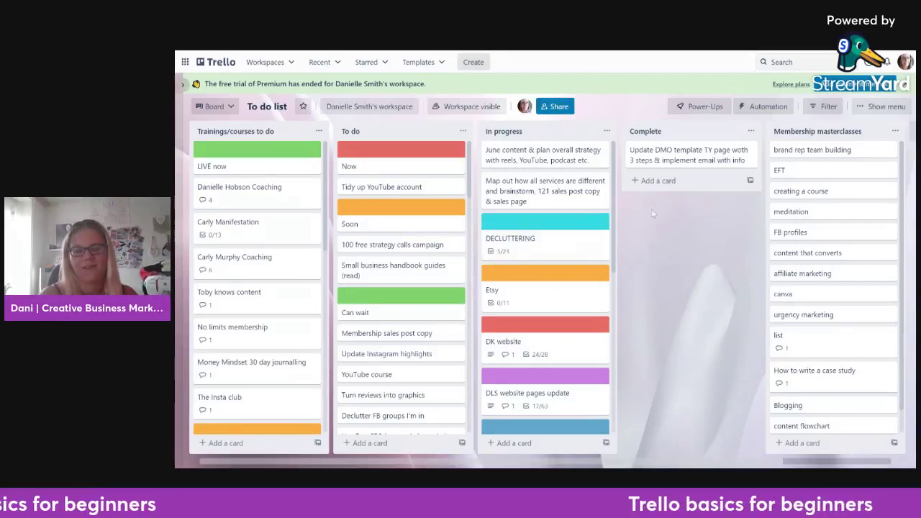
left_click_drag(548, 153, 692, 176)
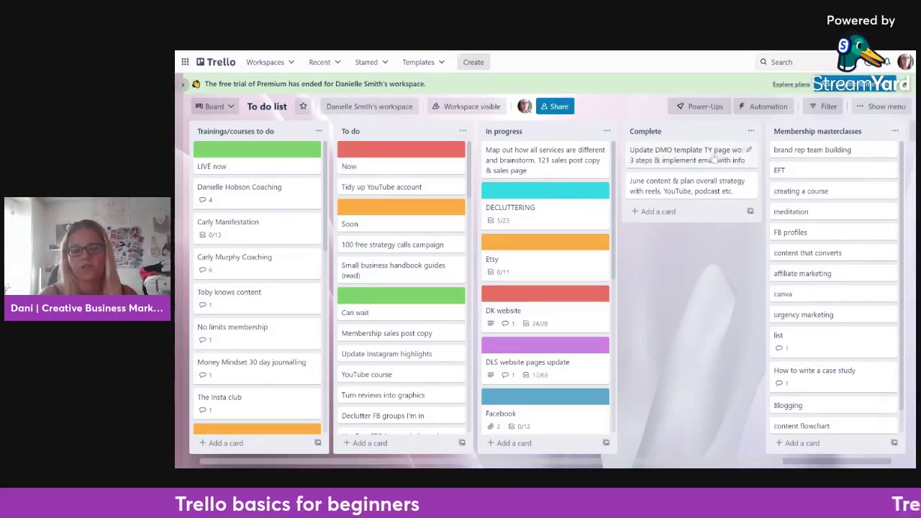
Archive the Update DMO template and June content cards in the Complete list
left_click(714, 160)
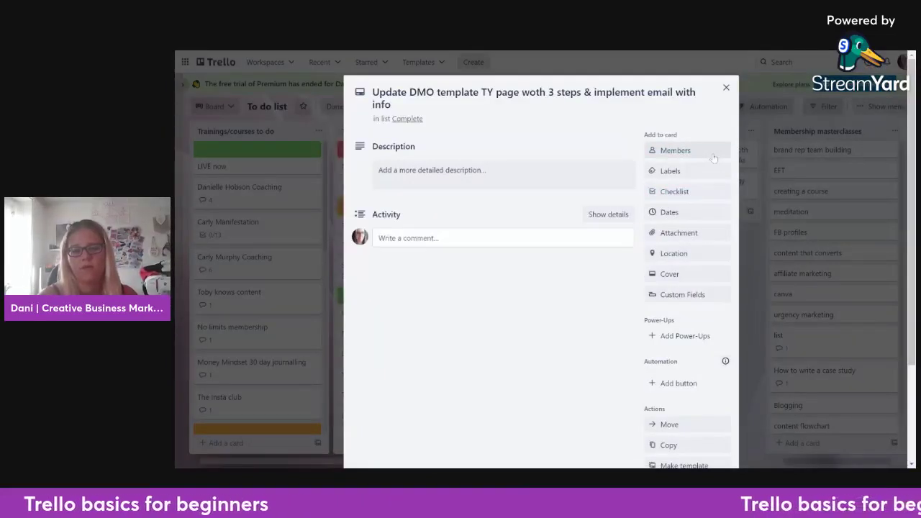
left_click(724, 87)
right_click(653, 148)
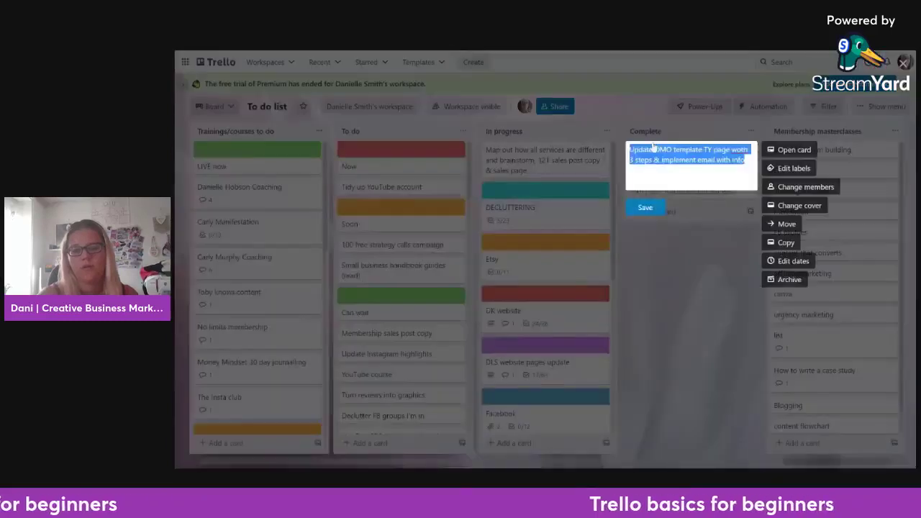
left_click(785, 279)
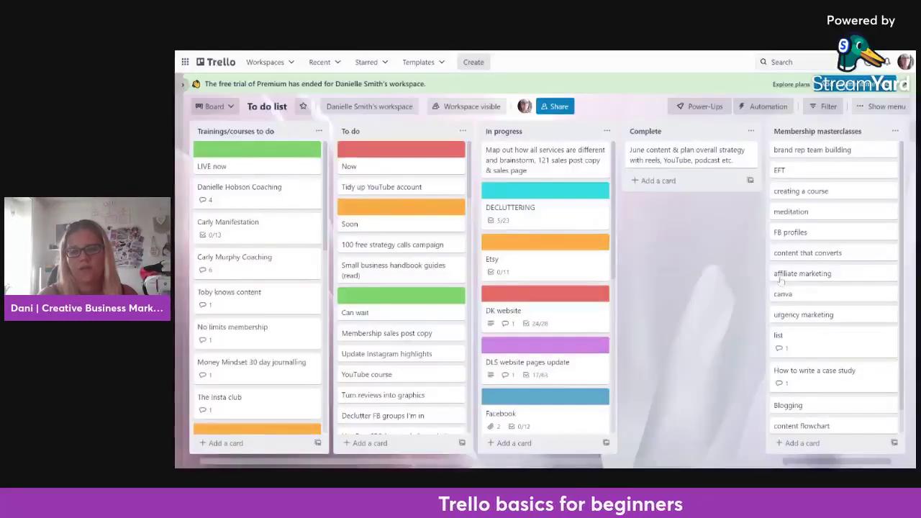
right_click(686, 152)
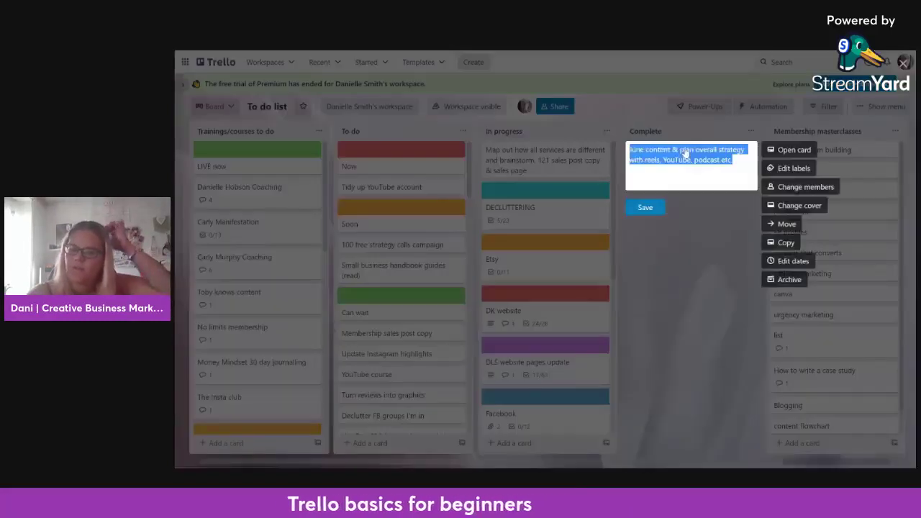
left_click(782, 282)
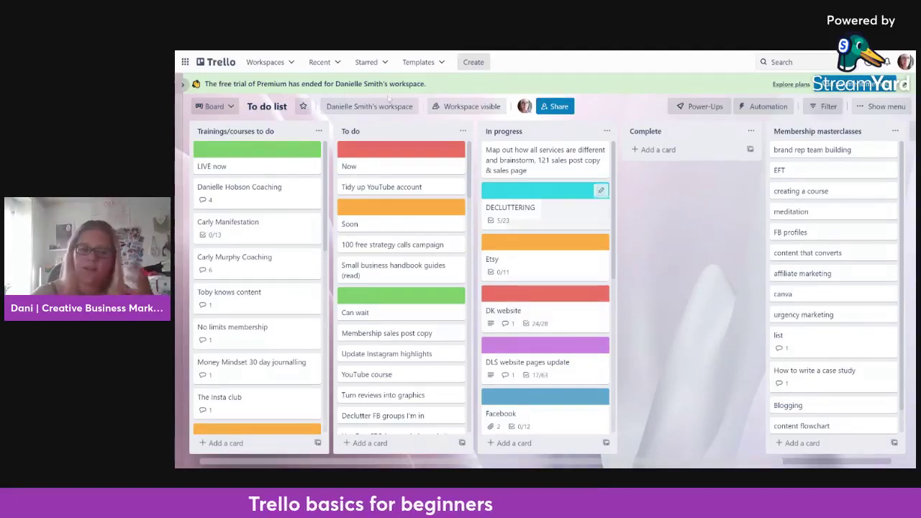
Open the lead gen board and the Content spellbook board in turn to view their lists
left_click(209, 62)
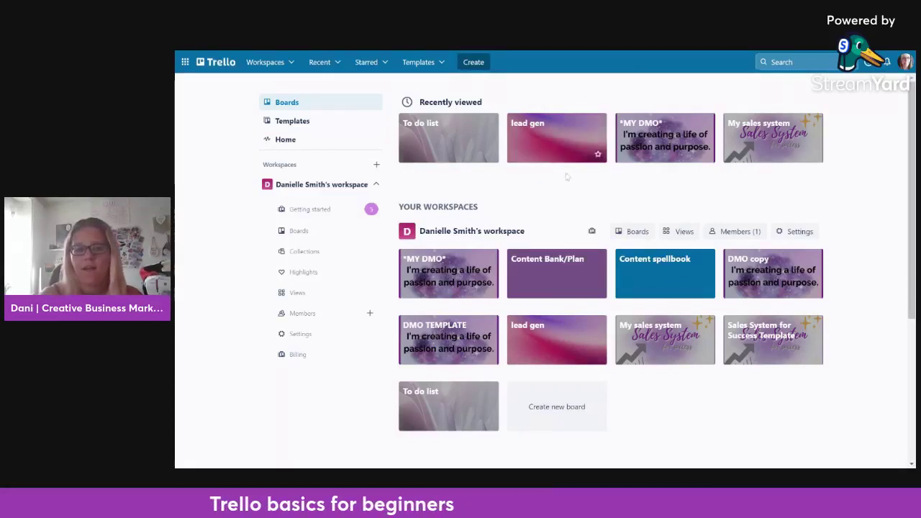
left_click(545, 159)
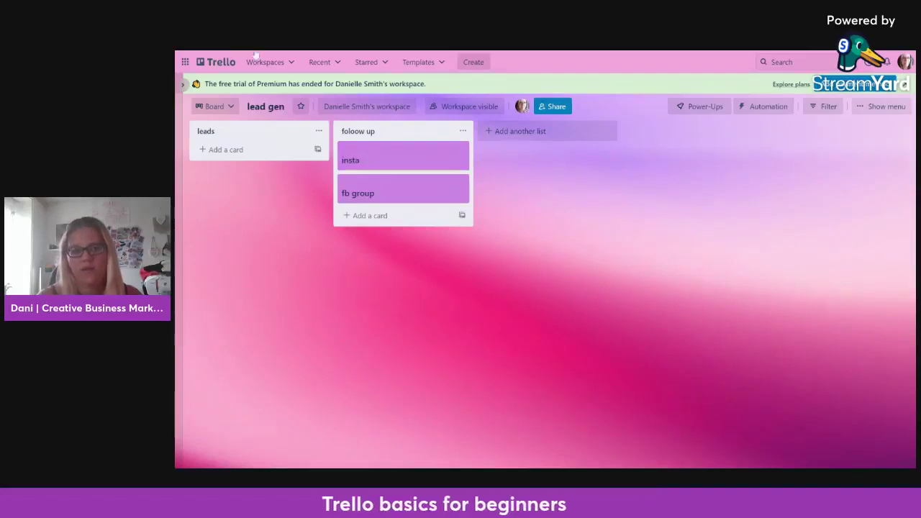
left_click(219, 62)
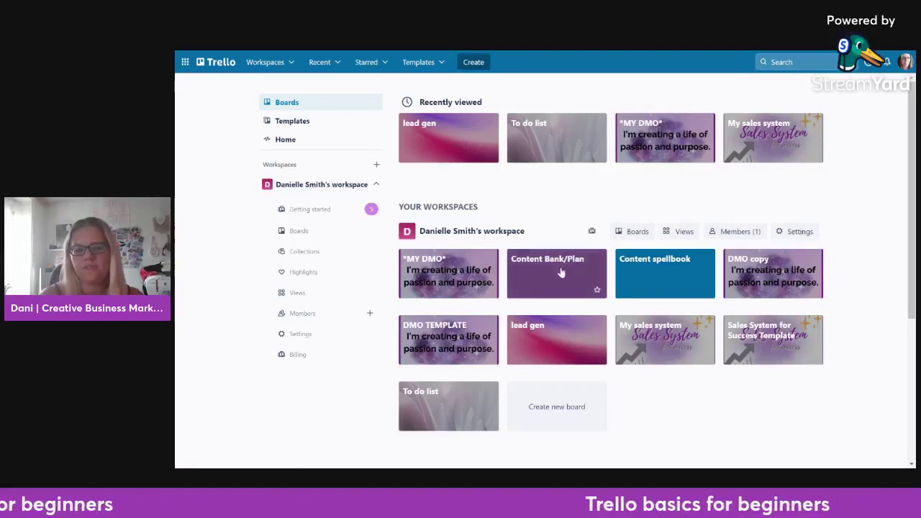
left_click(657, 286)
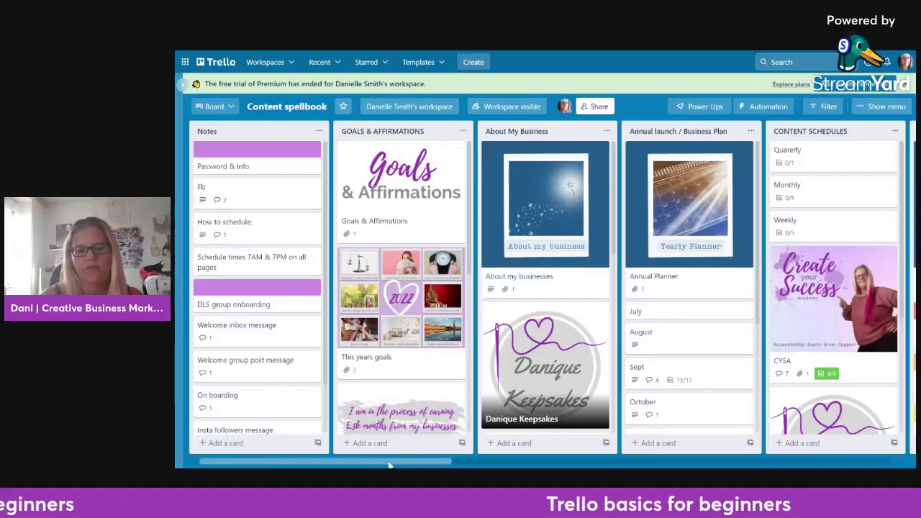
mouse_move(388, 465)
left_mouse_down()
mouse_move(791, 465)
mouse_move(392, 465)
left_mouse_up()
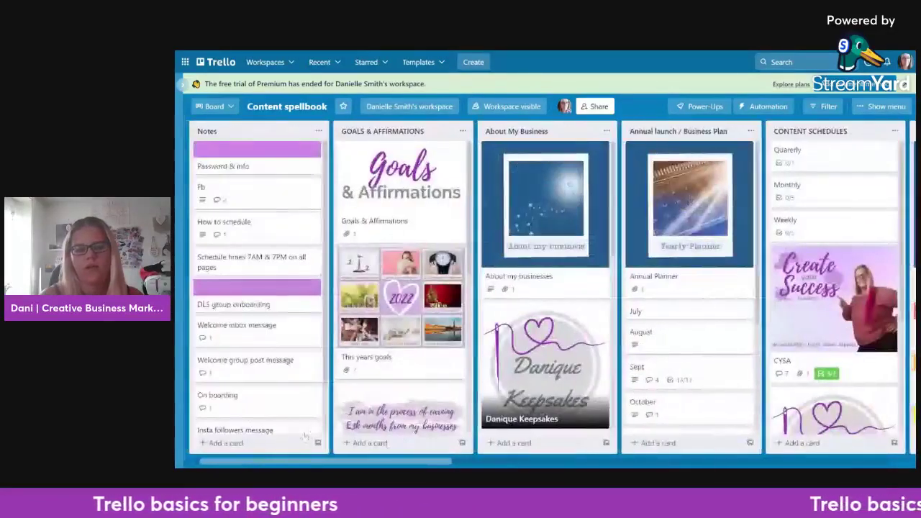
Open the *MY DMO* board and look through its lists from Marketing Messaging to Yearly
left_click(217, 63)
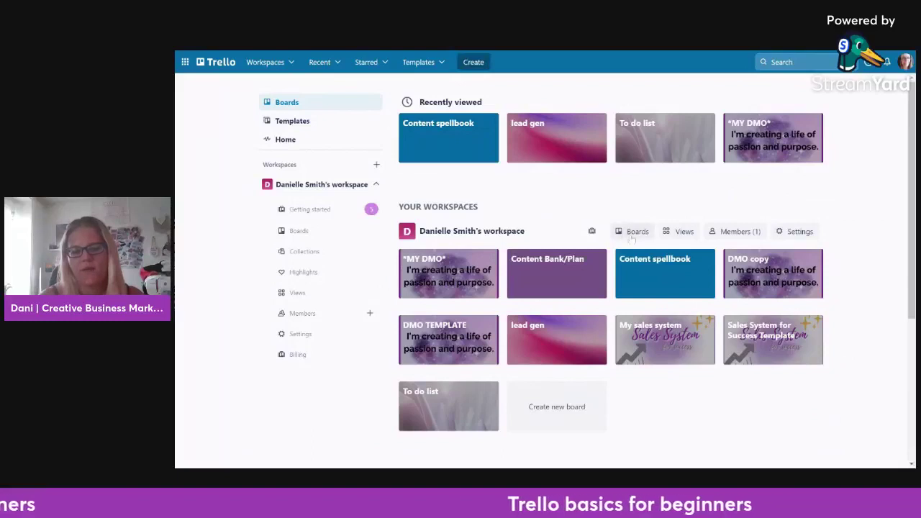
left_click(464, 268)
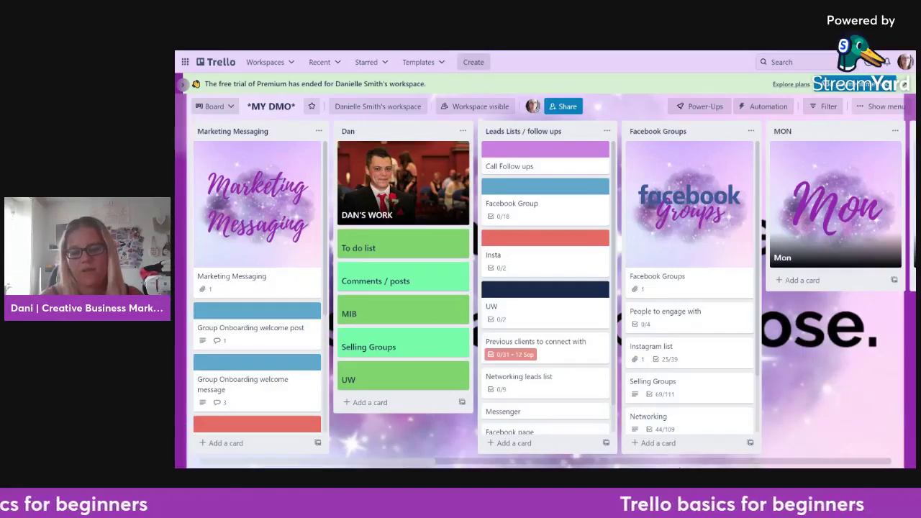
left_click(796, 462)
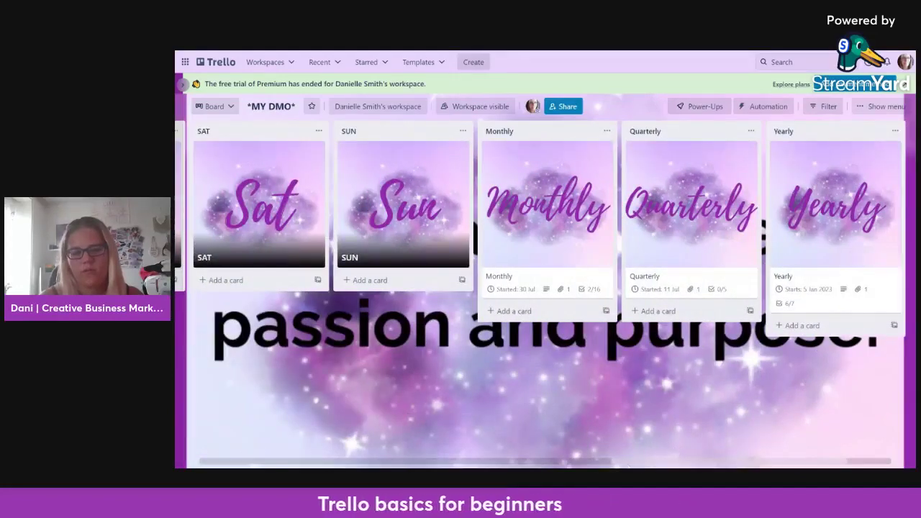
left_click_drag(604, 453, 675, 430)
scroll(675, 430, "left", 15)
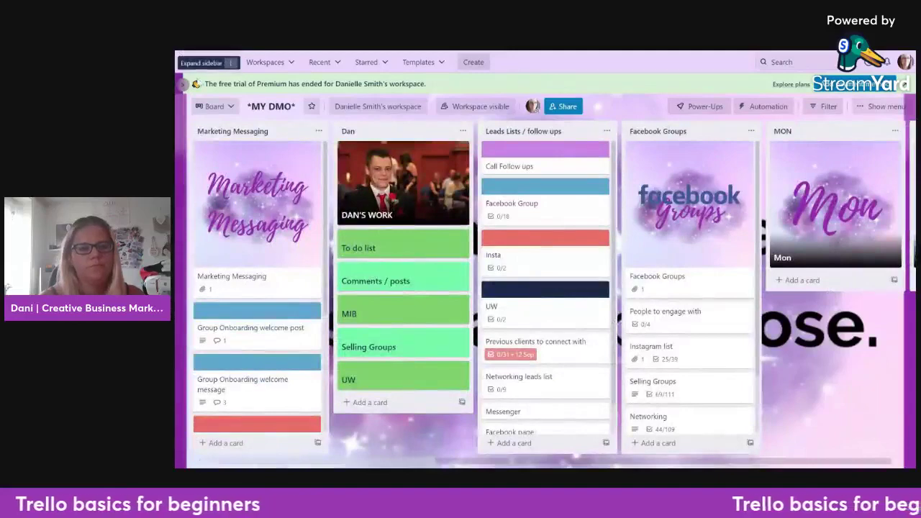
Open the My sales system board and look across its numbered lists
left_click(216, 65)
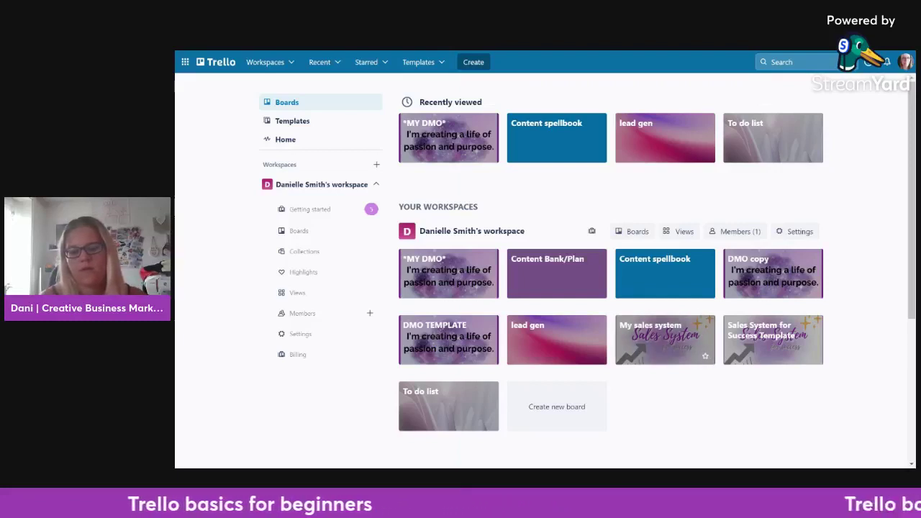
left_click(666, 344)
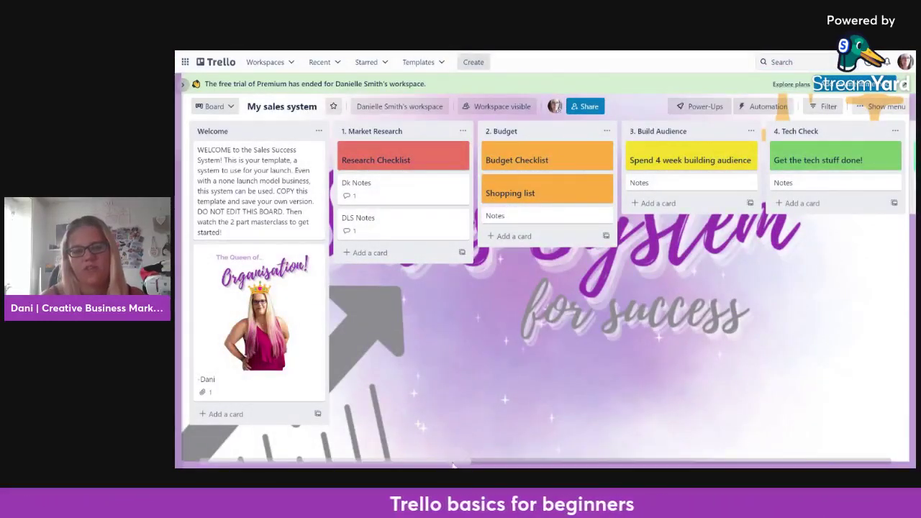
left_click_drag(453, 466, 885, 465)
scroll(420, 160, "left", 15)
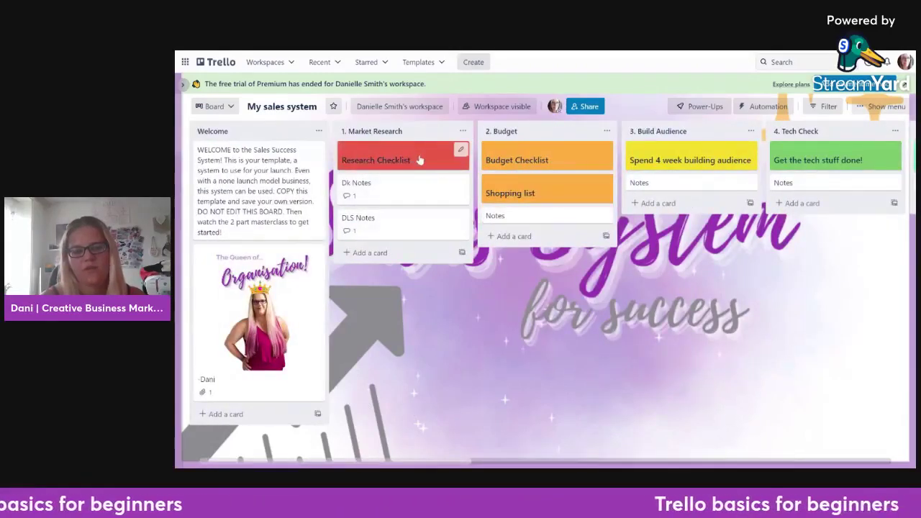
Examine the Research Checklist card in the 1. Market Research list, including its due date and checklist, and close it
left_click(420, 160)
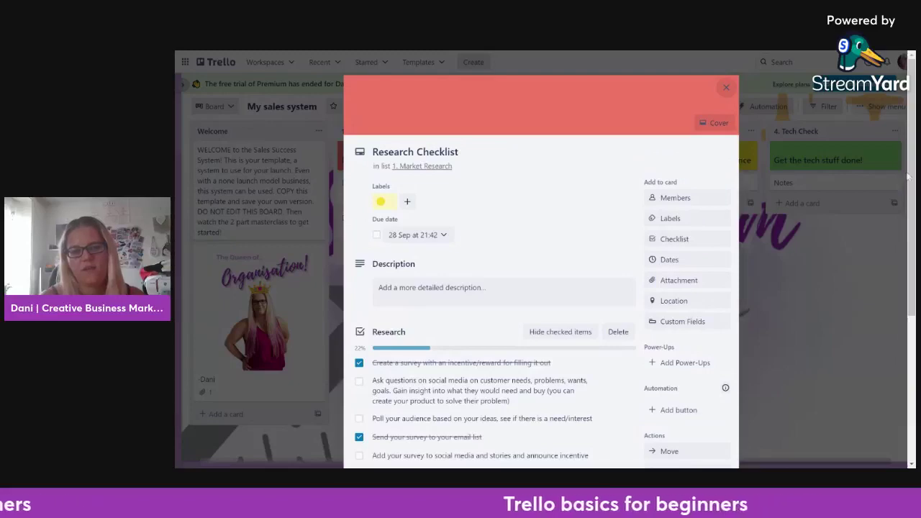
key("Escape")
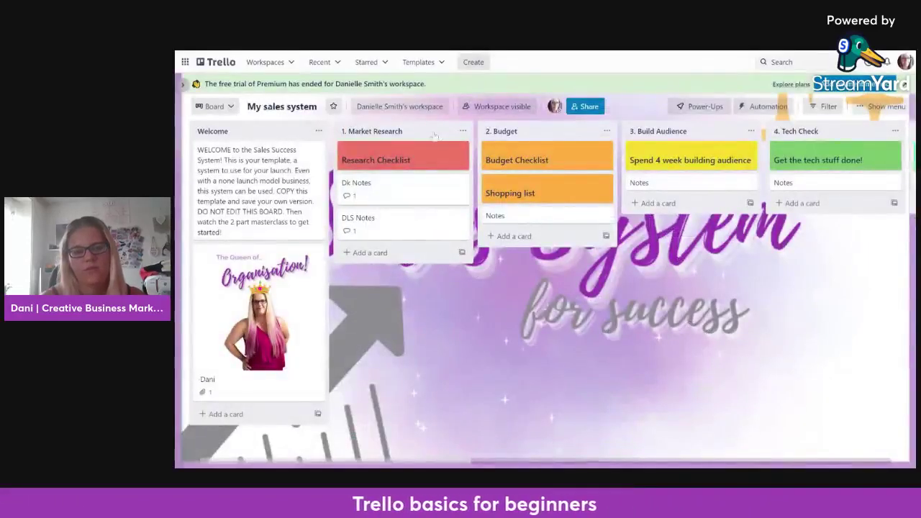
left_click(426, 163)
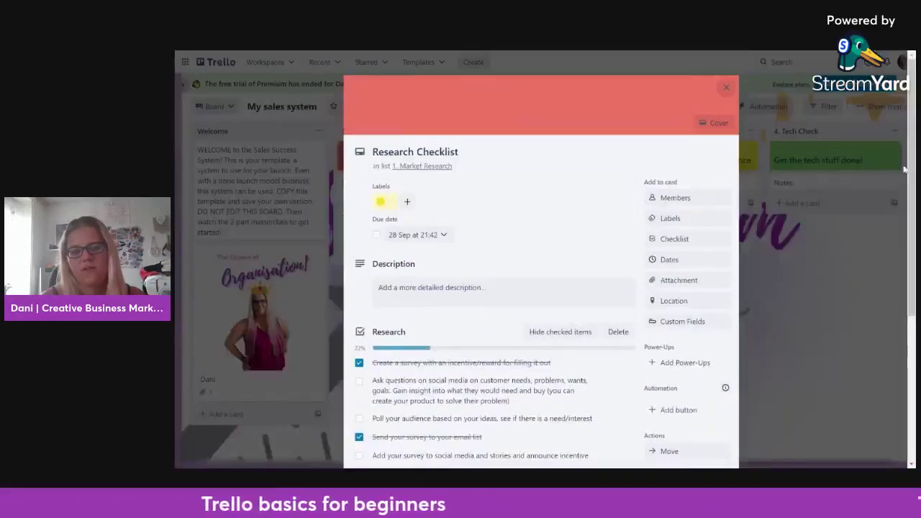
scroll(905, 169, "down", 3)
scroll(904, 169, "up", 3)
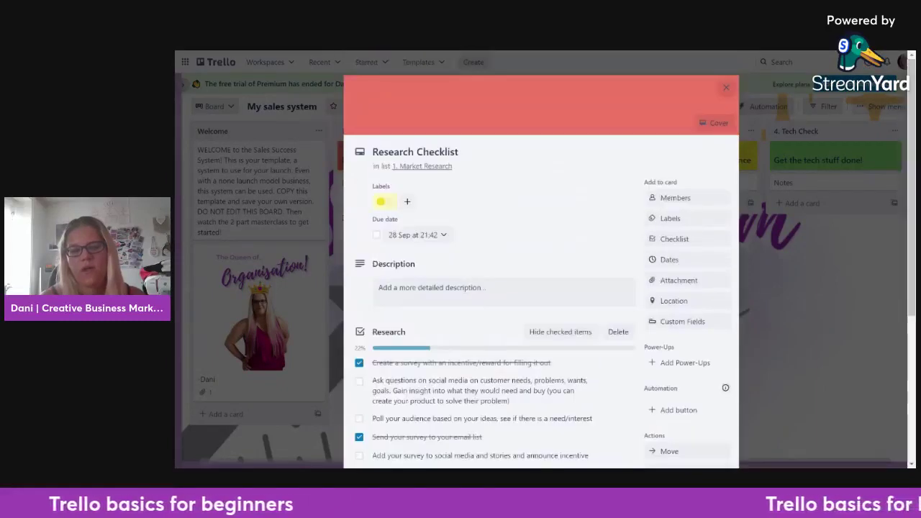
key("Escape")
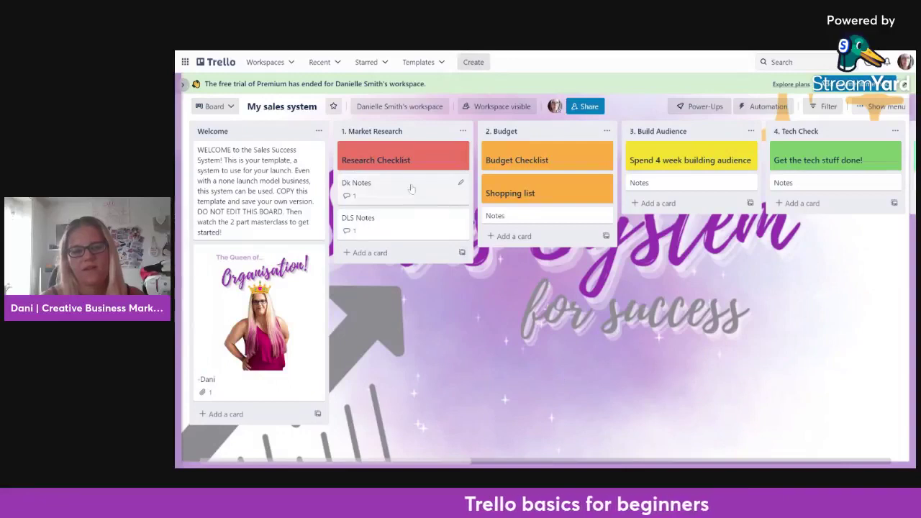
mouse_move(411, 188)
left_mouse_down()
mouse_move(520, 228)
mouse_move(400, 187)
left_mouse_up()
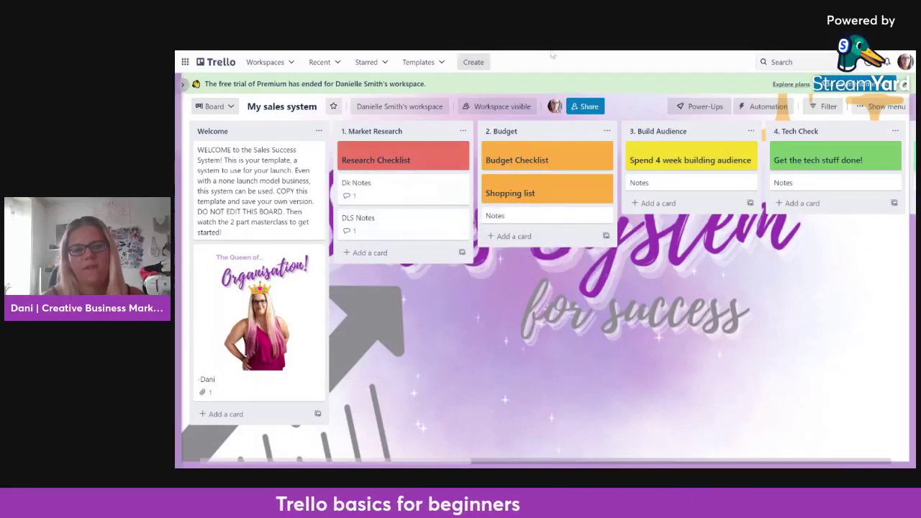
View the template gallery's categories and open the page for submitting a template
left_click(214, 63)
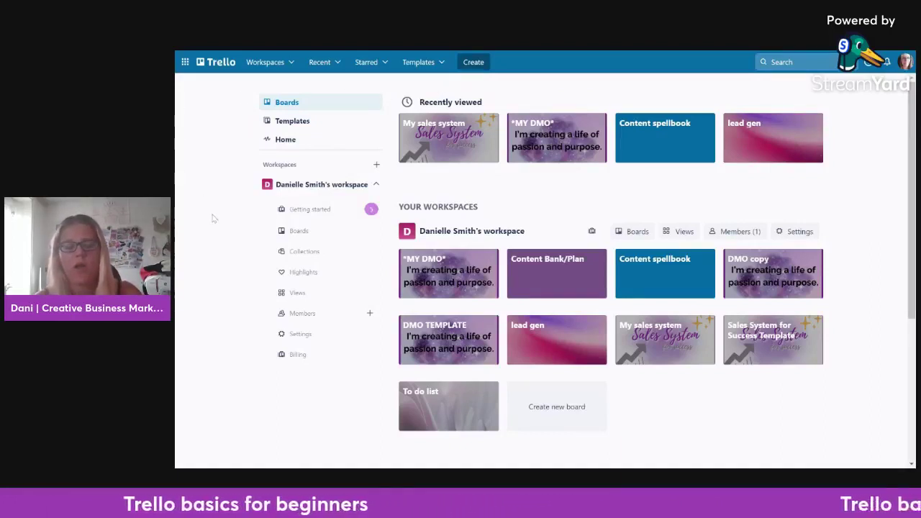
left_click(292, 127)
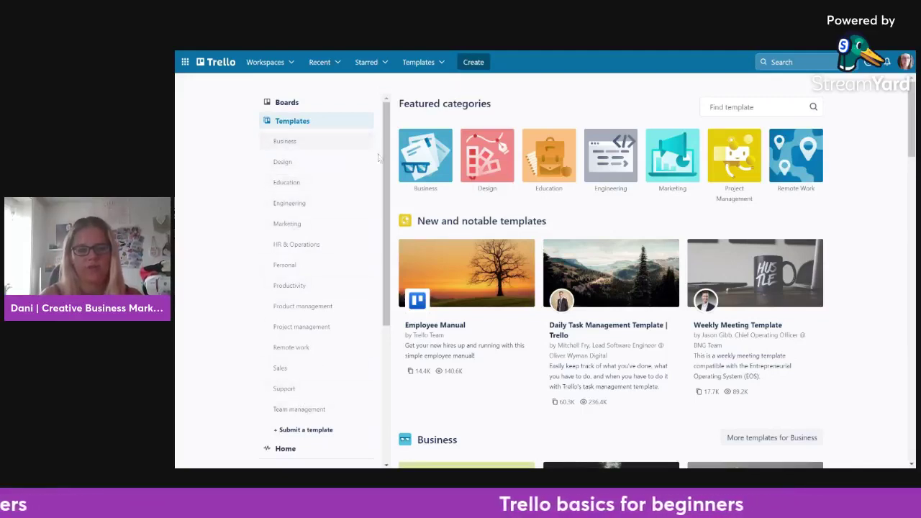
scroll(382, 193, "down", 1)
scroll(381, 193, "down", 1)
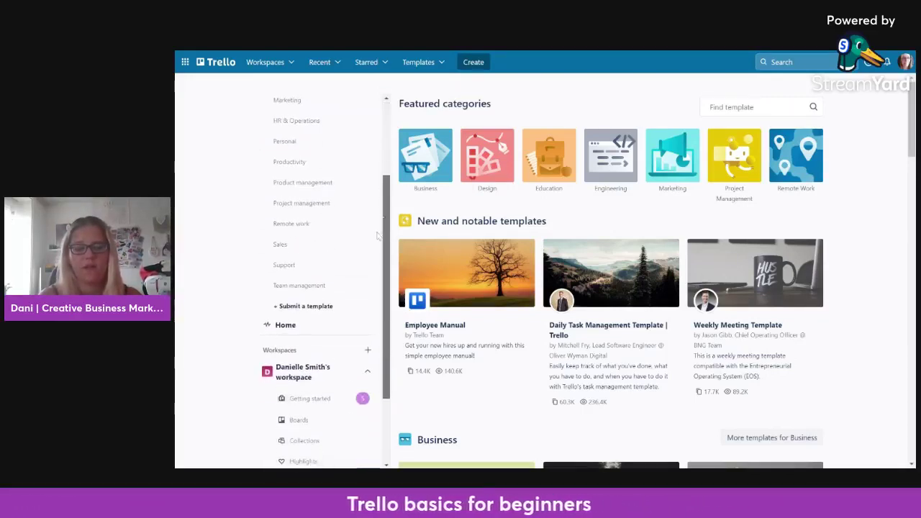
left_click(305, 308)
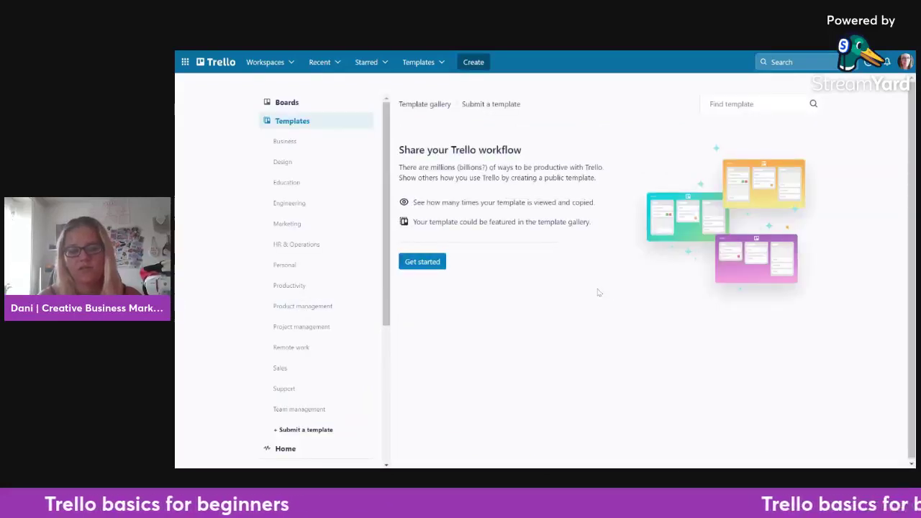
Create a board from the Blog Content Schedule marketing template, keeping its cards, and view its Schedule Spreadsheet card
left_click(335, 127)
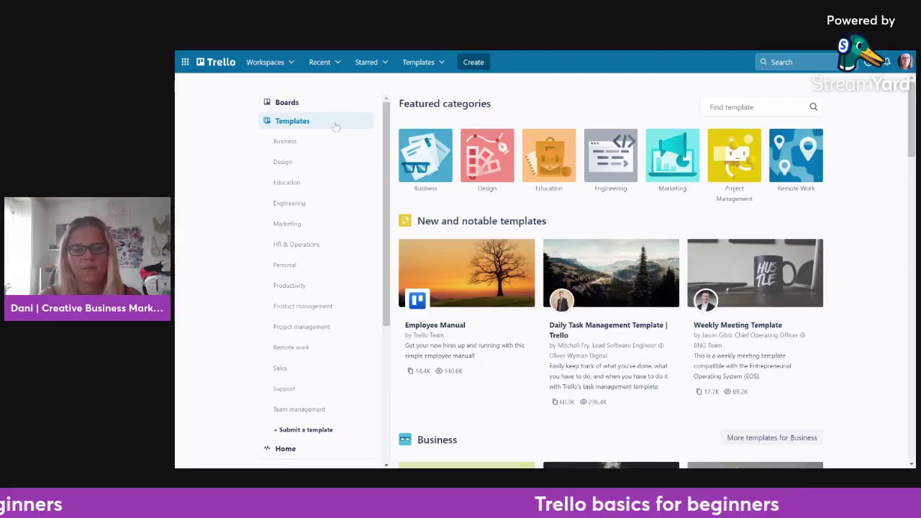
left_click(660, 169)
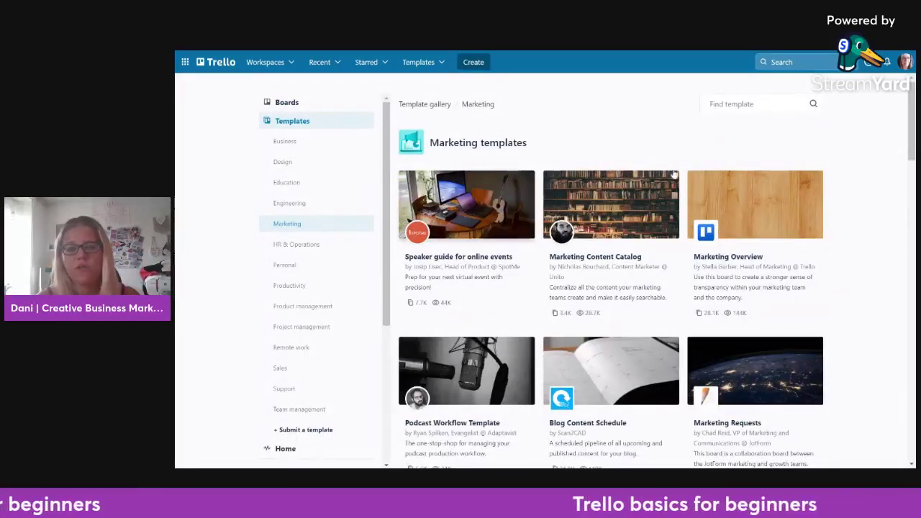
scroll(617, 137, "down", 3)
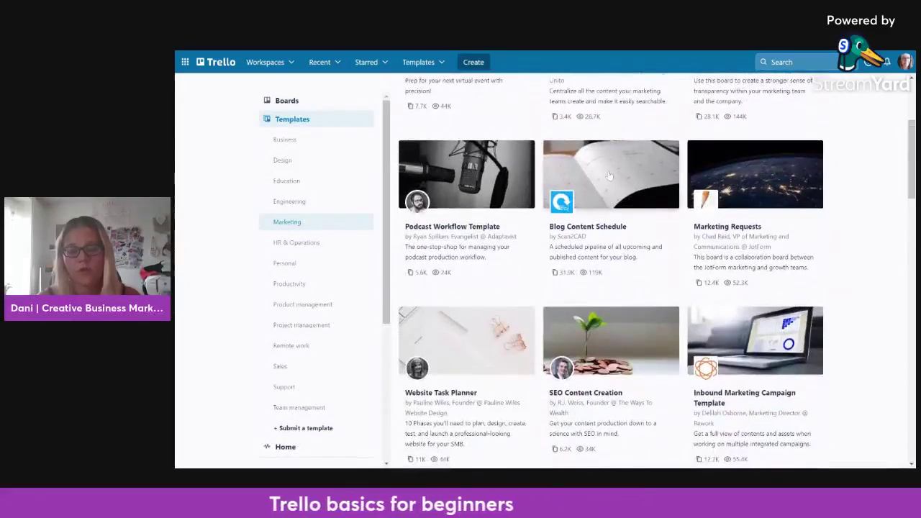
left_click(609, 175)
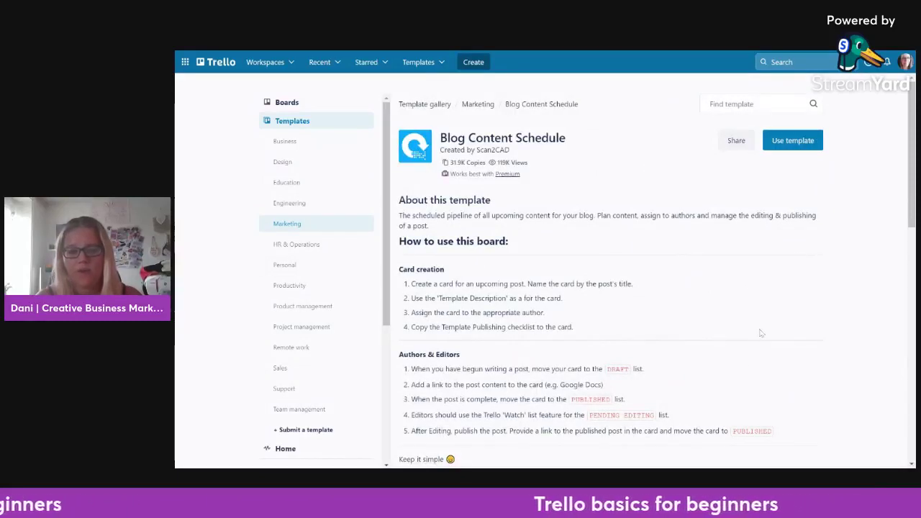
left_click(795, 149)
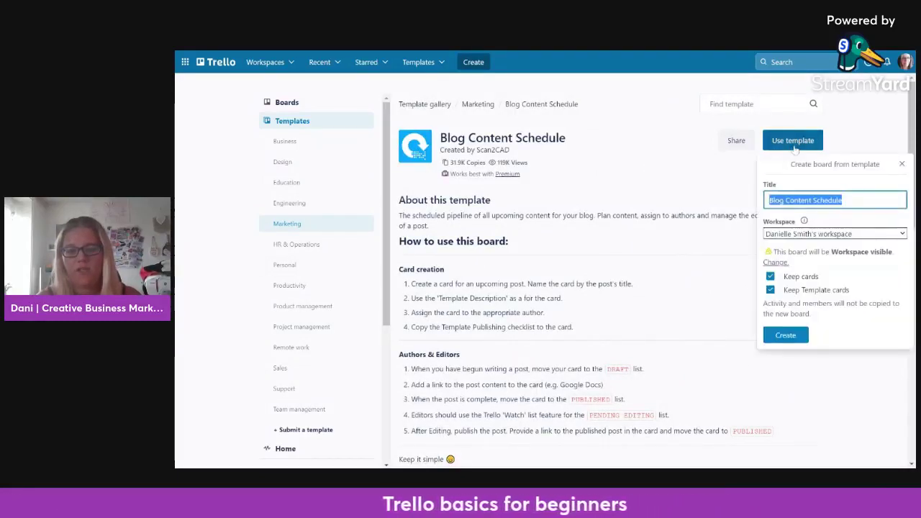
left_click(790, 333)
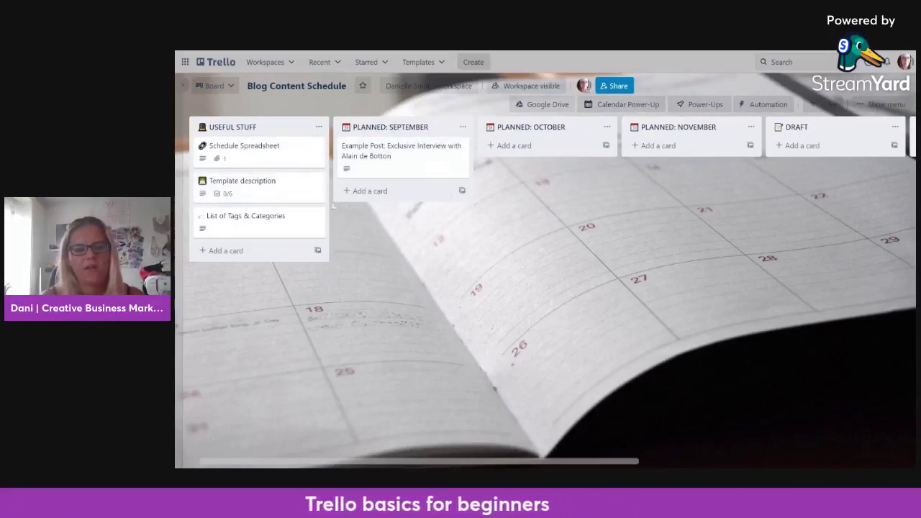
left_click(244, 146)
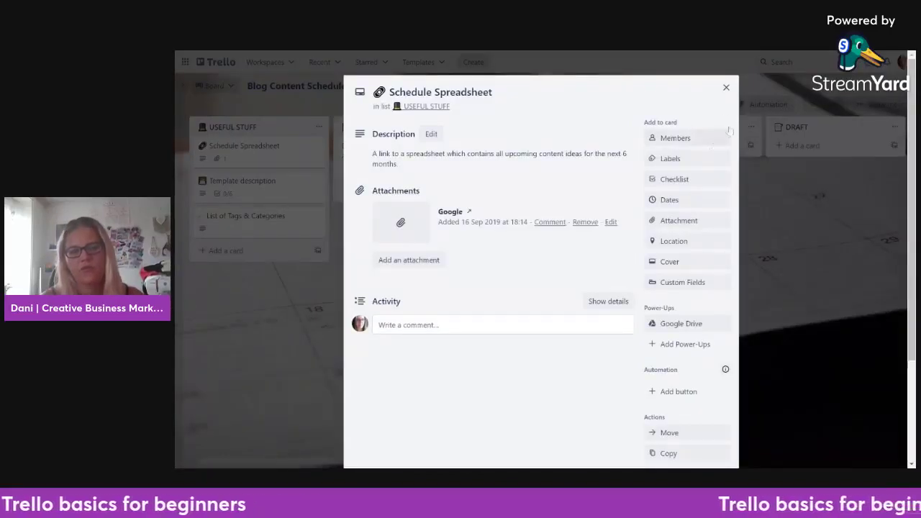
left_click(193, 87)
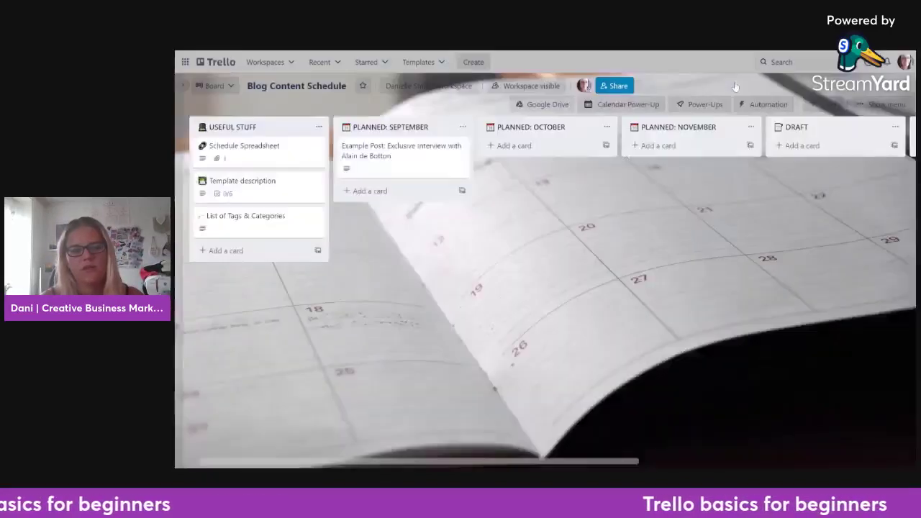
Dismiss the fb group card's due reminder from Up next on the home page
left_click(226, 73)
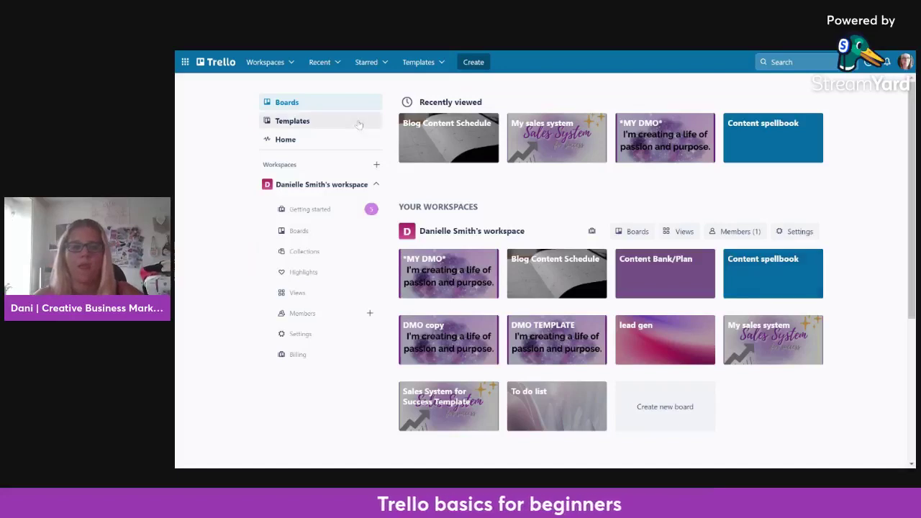
left_click(286, 141)
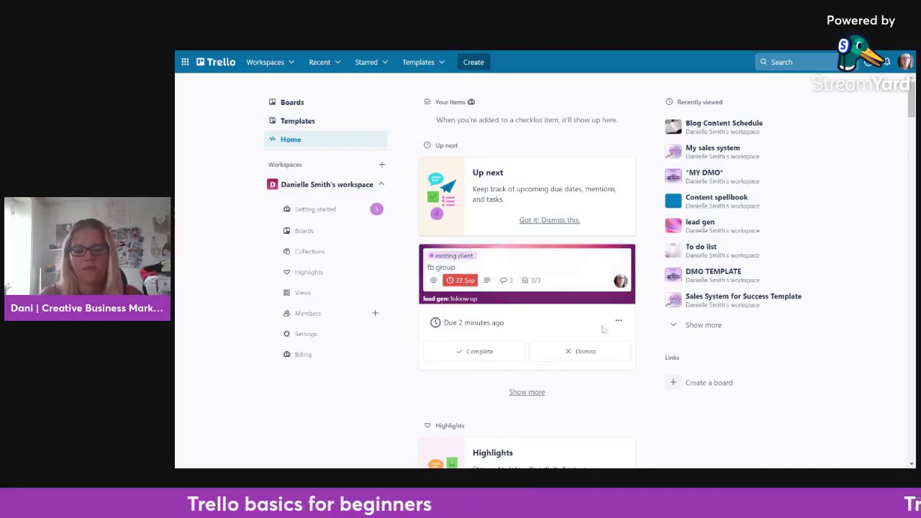
left_click(593, 358)
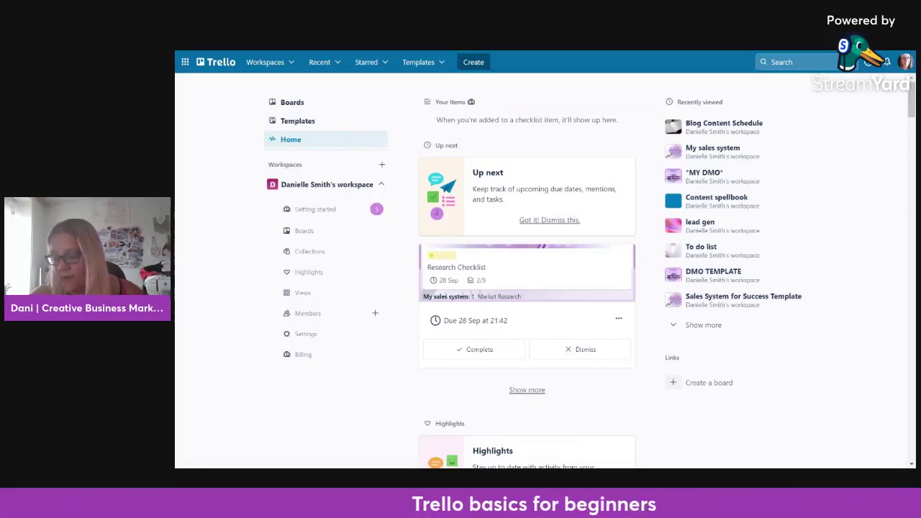
Browse the template gallery from the featured categories down to Remote work, and return to the boards overview
left_click(322, 121)
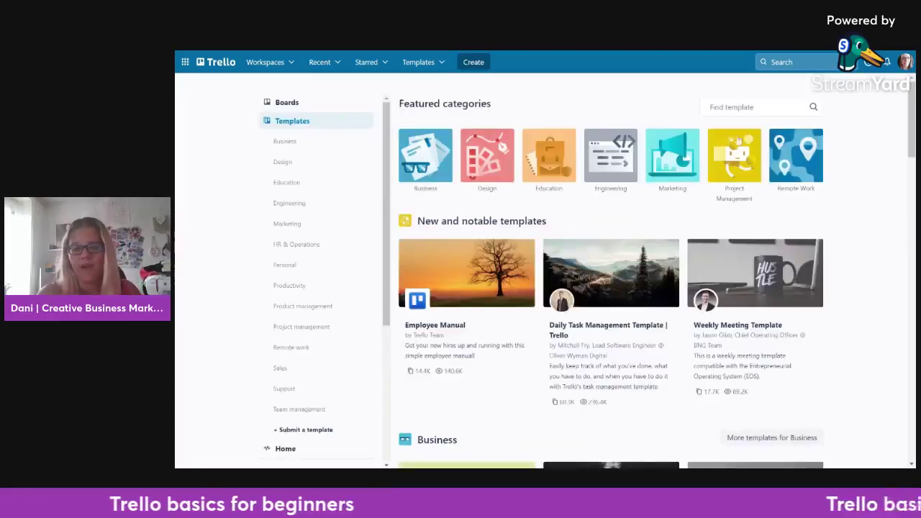
scroll(610, 274, "down", 3)
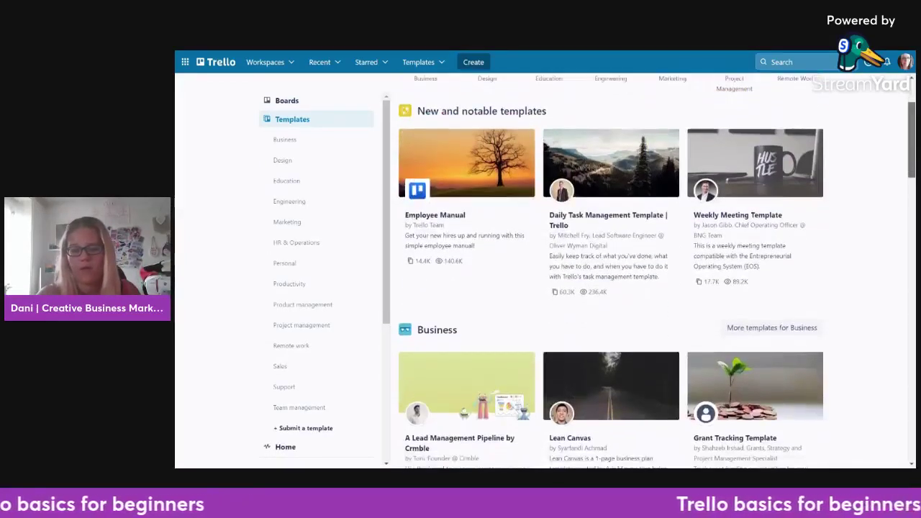
scroll(610, 274, "down", 6)
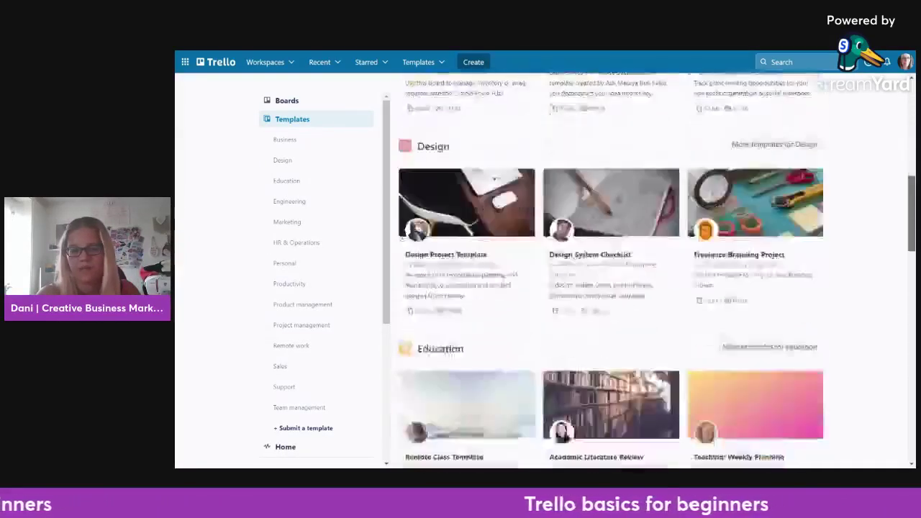
scroll(610, 274, "down", 10)
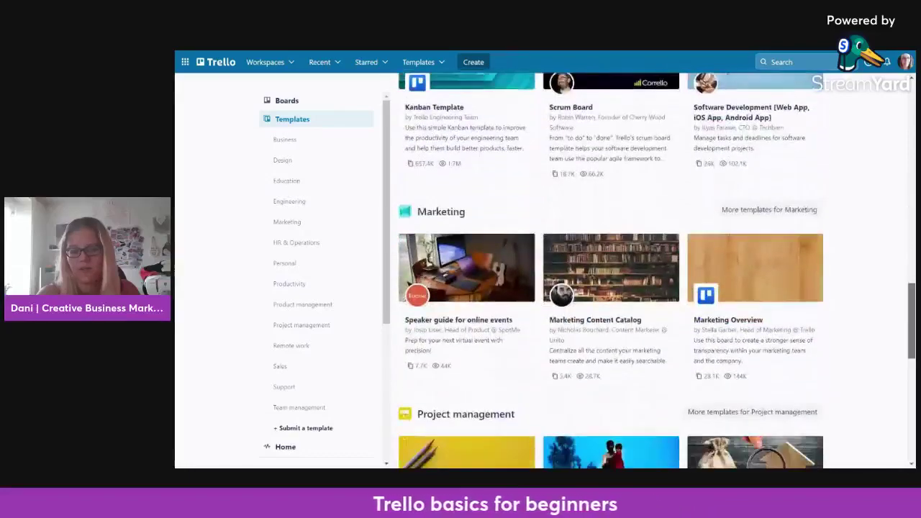
scroll(610, 273, "down", 1)
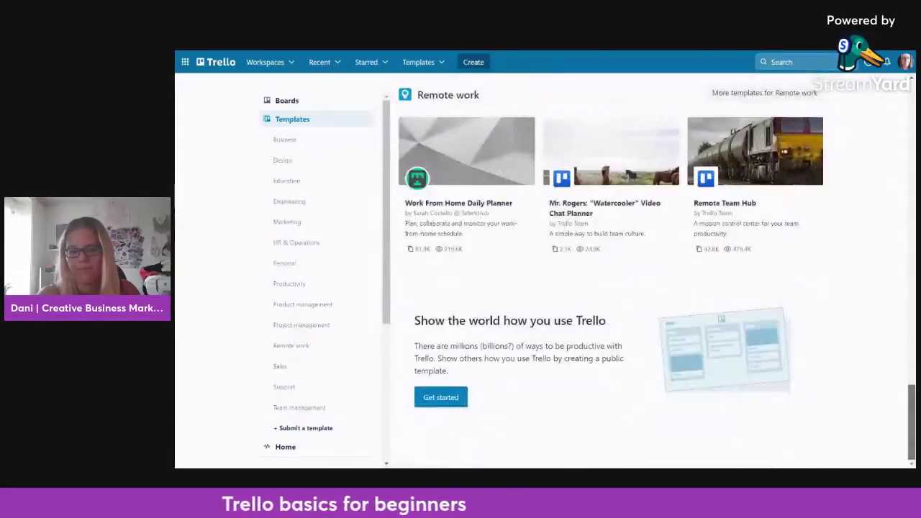
scroll(610, 273, "up", 20)
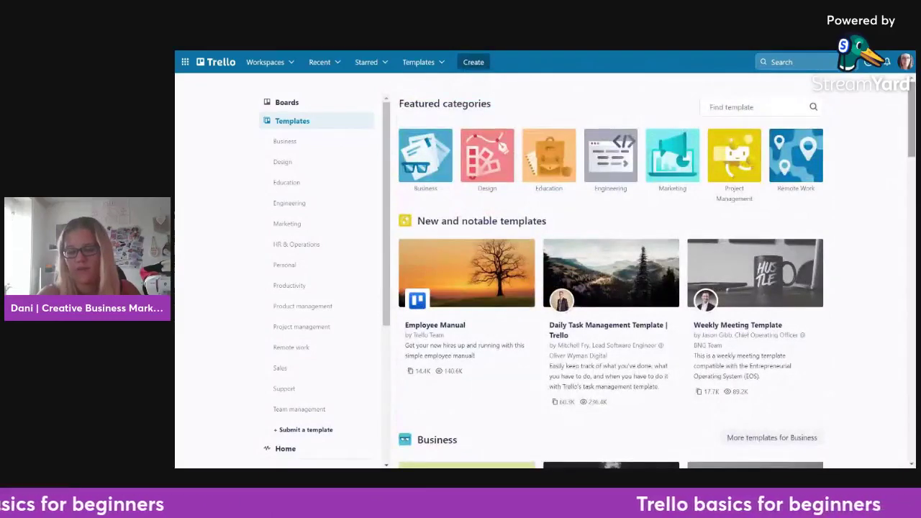
left_click(283, 104)
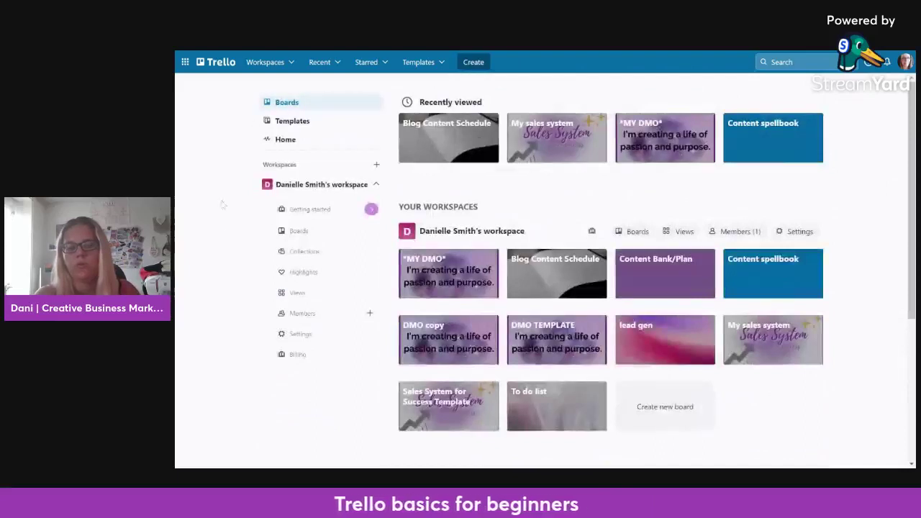